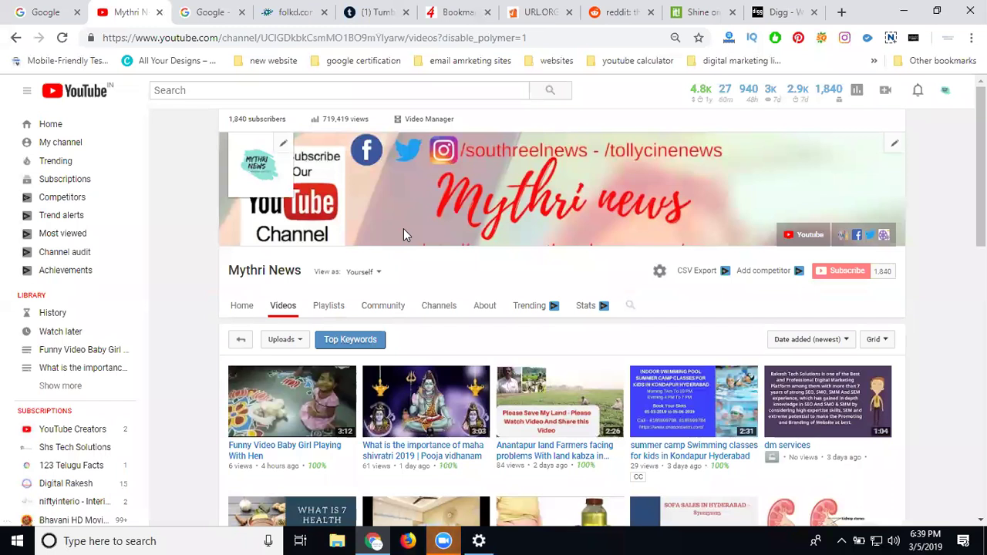
Mute the Mythri News video, select its web address, and bring up Google Bookmarks.
scroll(370, 192, down, 2)
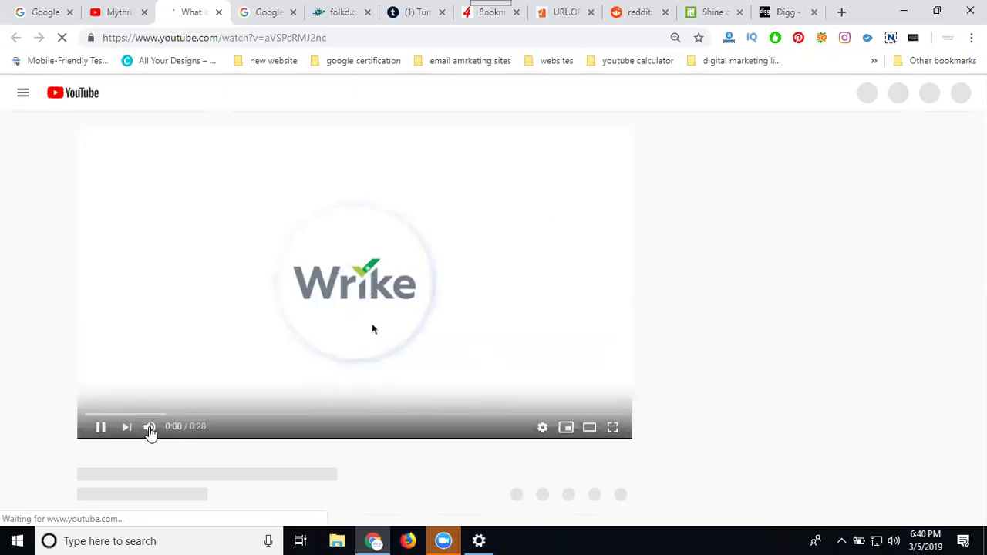
click(150, 428)
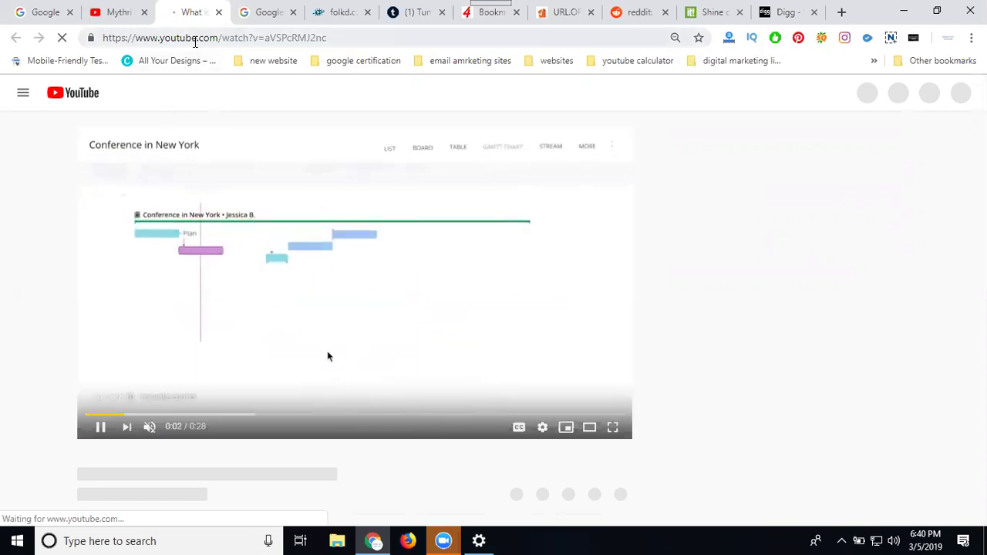
click(195, 38)
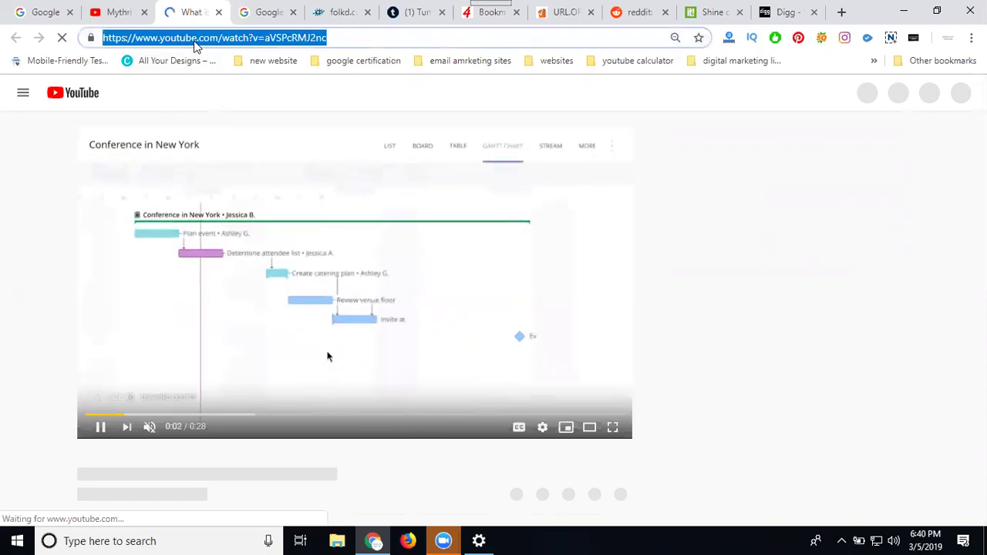
click(249, 14)
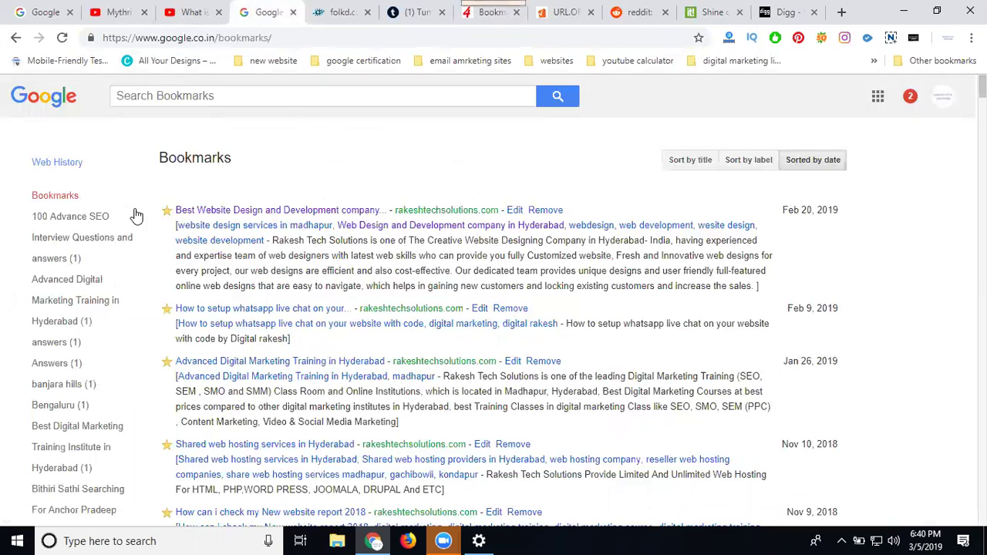
scroll(135, 214, down, 2)
scroll(132, 221, down, 10)
scroll(128, 229, down, 10)
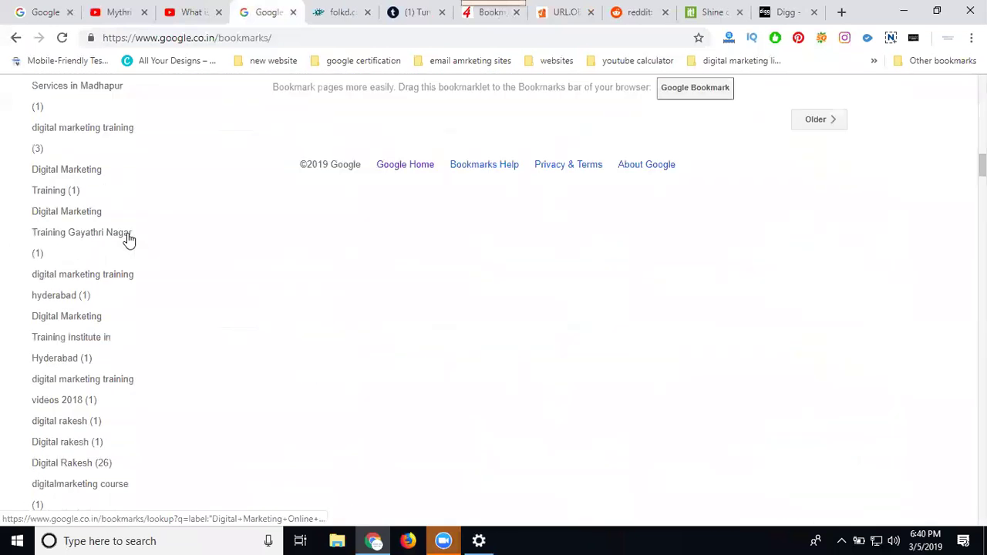
scroll(128, 239, down, 3)
scroll(126, 247, down, 5)
scroll(121, 271, down, 5)
scroll(117, 286, down, 5)
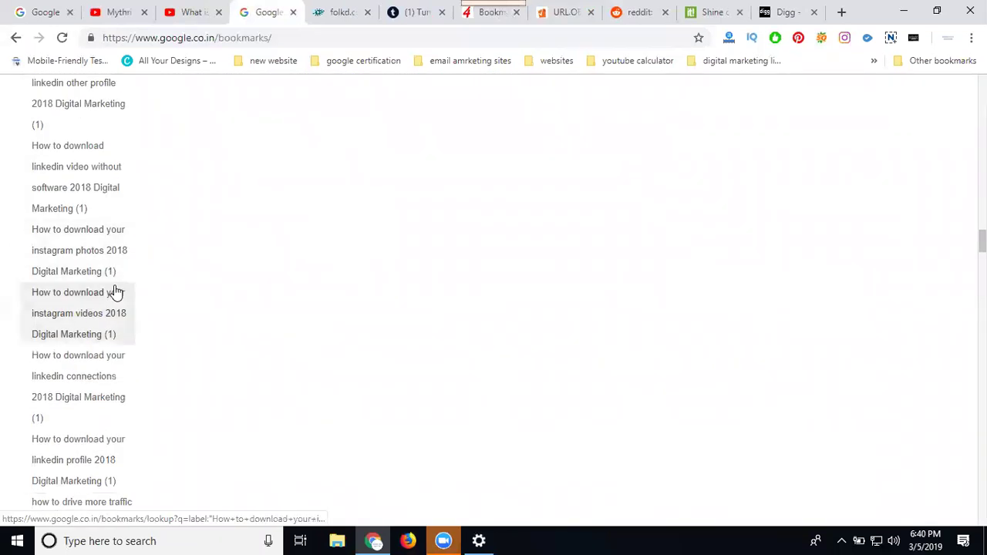
scroll(116, 296, down, 5)
scroll(114, 309, down, 5)
scroll(115, 309, down, 1)
scroll(113, 307, down, 3)
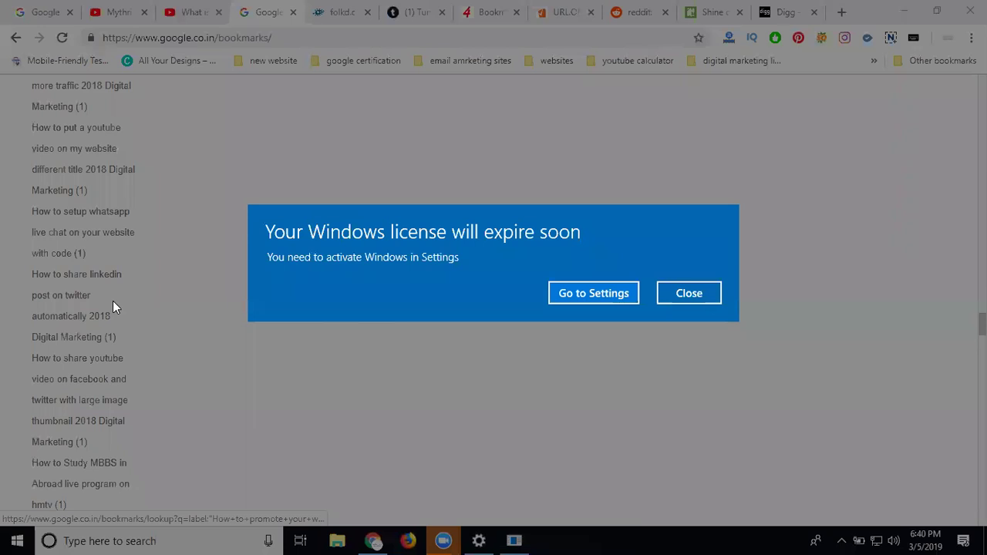
click(686, 299)
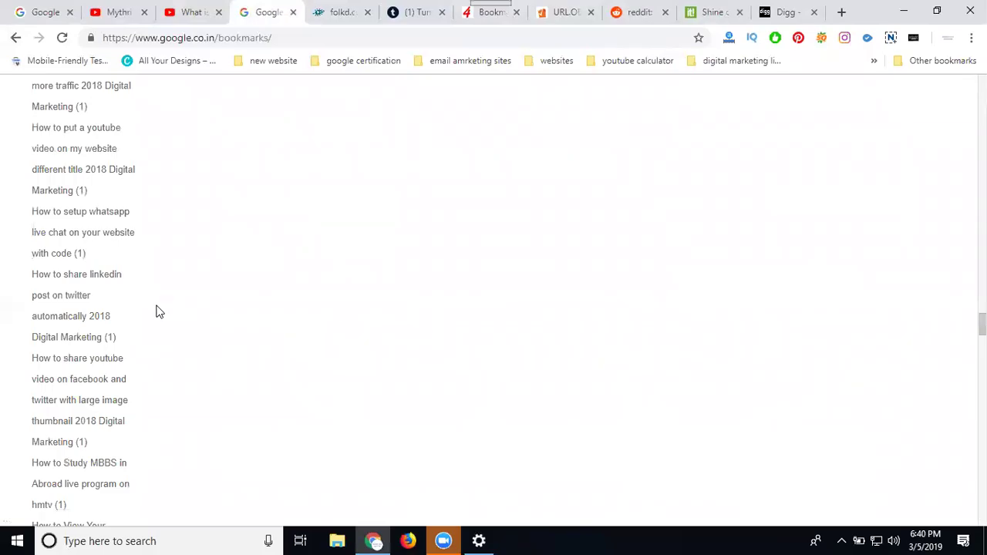
scroll(127, 324, down, 5)
scroll(123, 324, down, 5)
scroll(122, 327, down, 1)
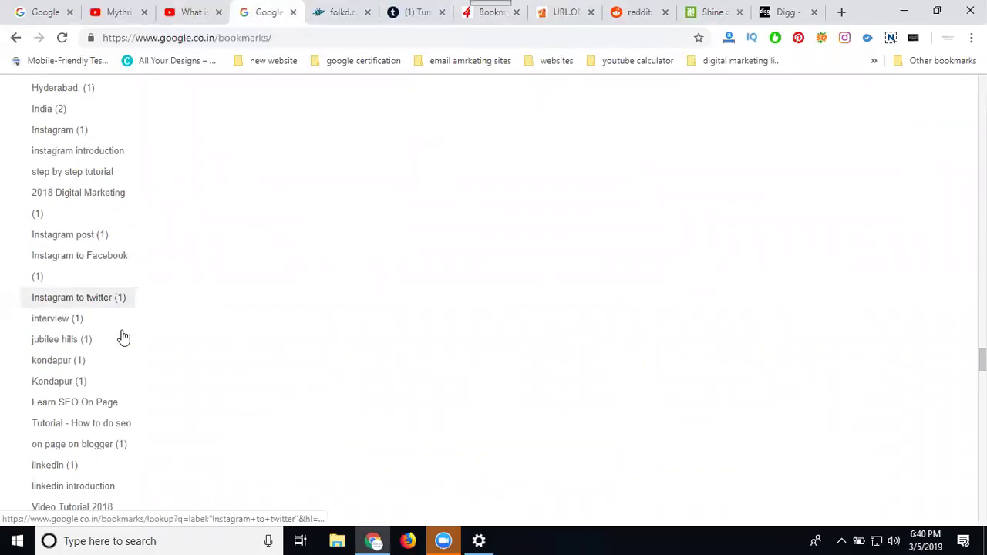
scroll(122, 336, down, 3)
scroll(122, 337, down, 4)
scroll(117, 341, down, 3)
scroll(115, 344, down, 4)
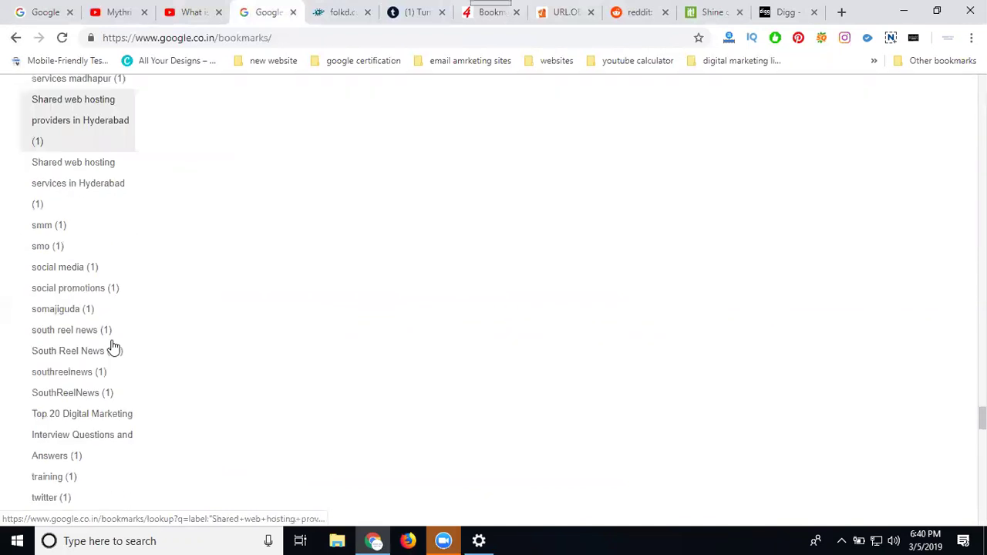
scroll(113, 348, down, 2)
scroll(113, 349, down, 4)
scroll(113, 349, down, 5)
scroll(113, 349, down, 5)
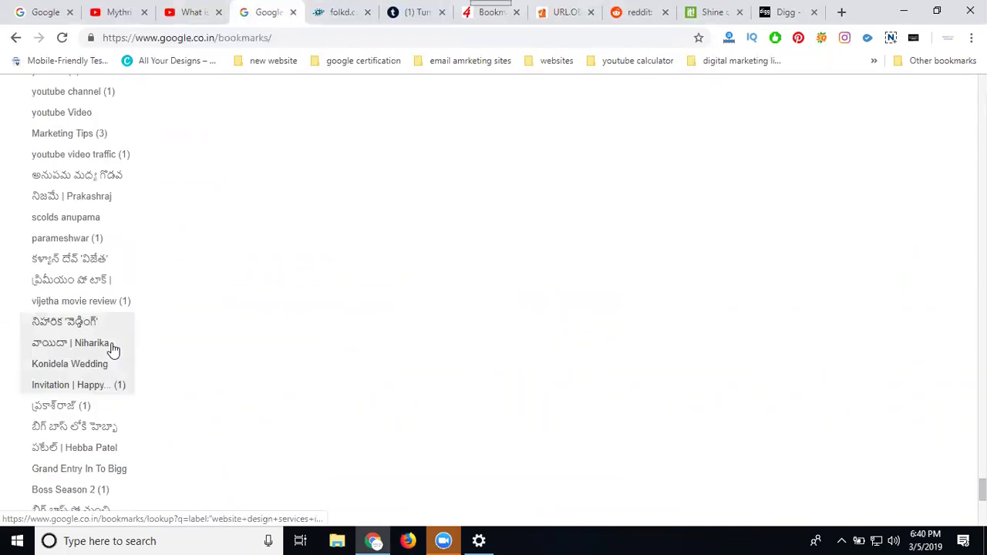
scroll(113, 349, down, 5)
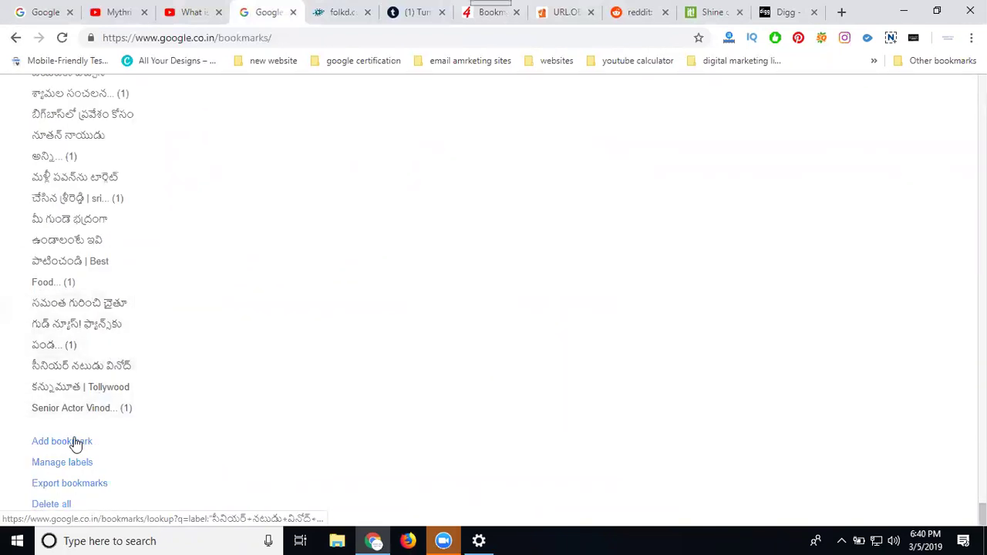
Start a new Google bookmark with the video's address as its Location.
click(73, 443)
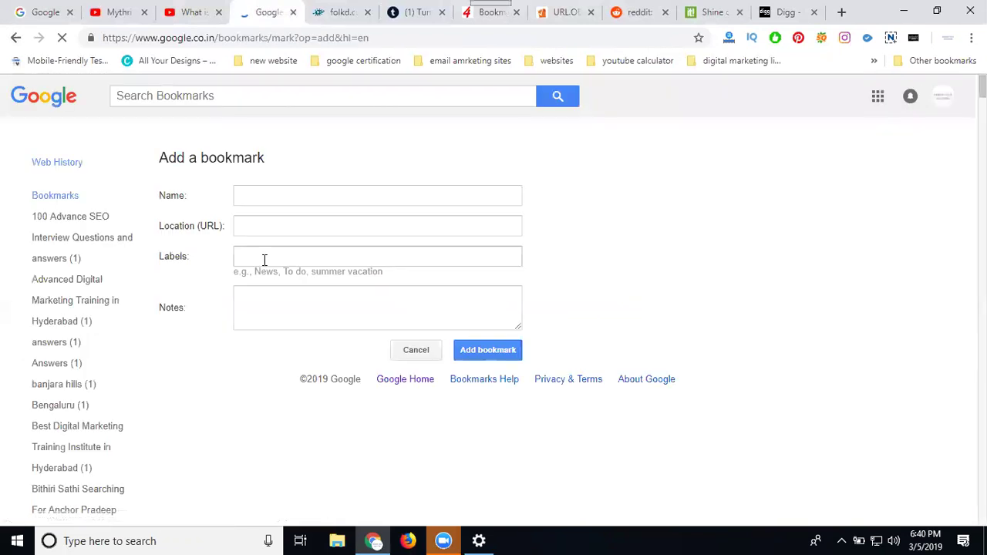
click(255, 222)
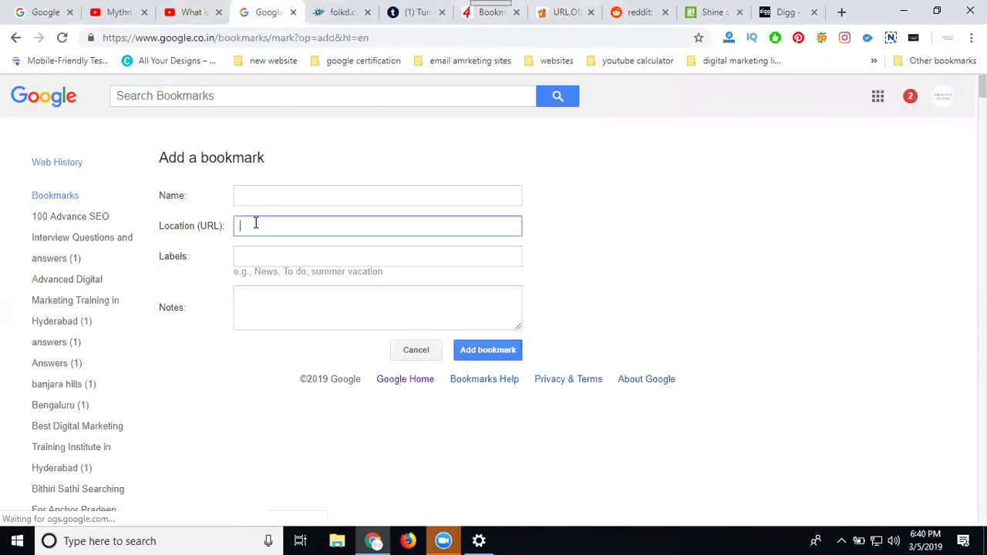
text(https://www.youtube.com/watch?v=aVSPcRMJ2nc)
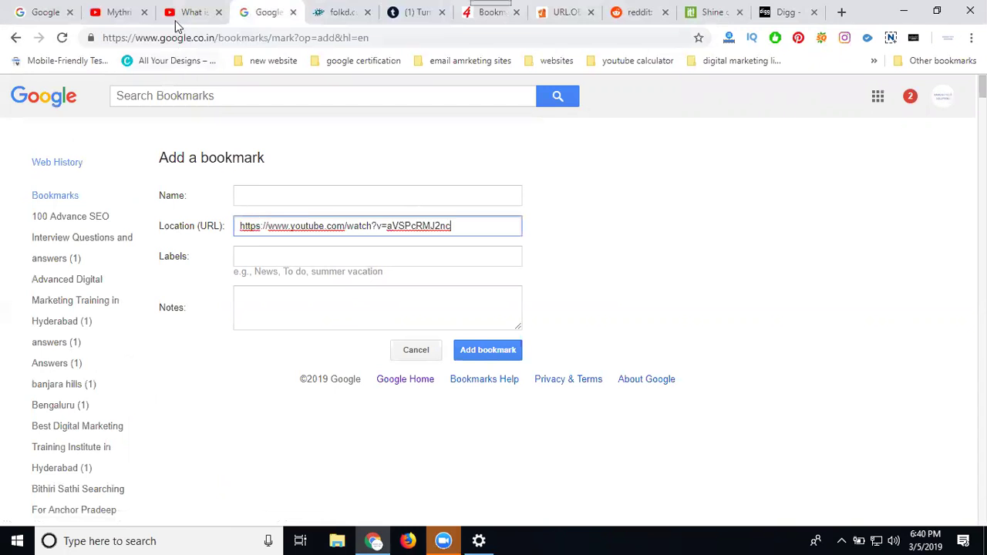
Name the bookmark 'What is the importance of maha shivratri Pooja vidhanam 2019' from the video title.
click(176, 17)
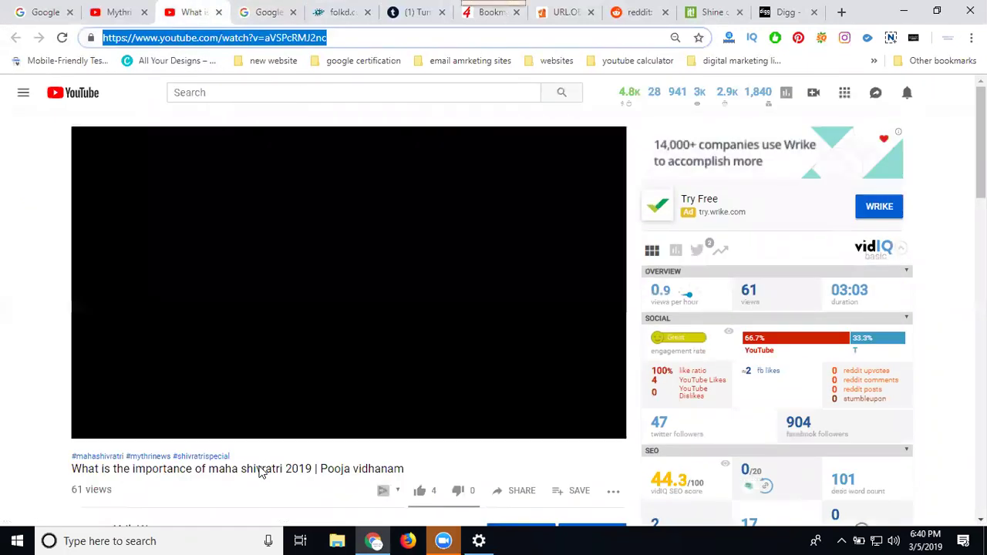
triple_click(258, 468)
key(ctrl+c)
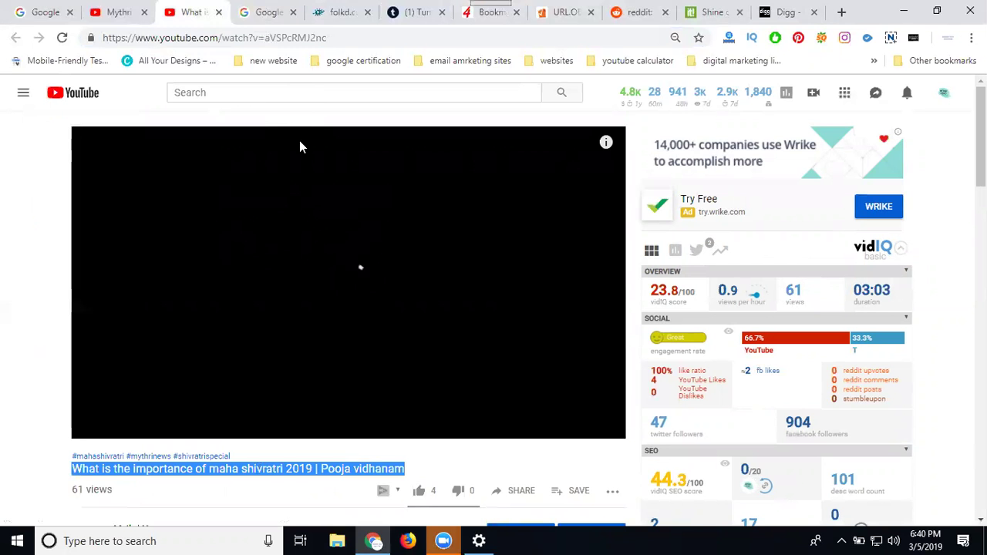
key(ctrl+Tab)
click(312, 195)
key(ctrl+v)
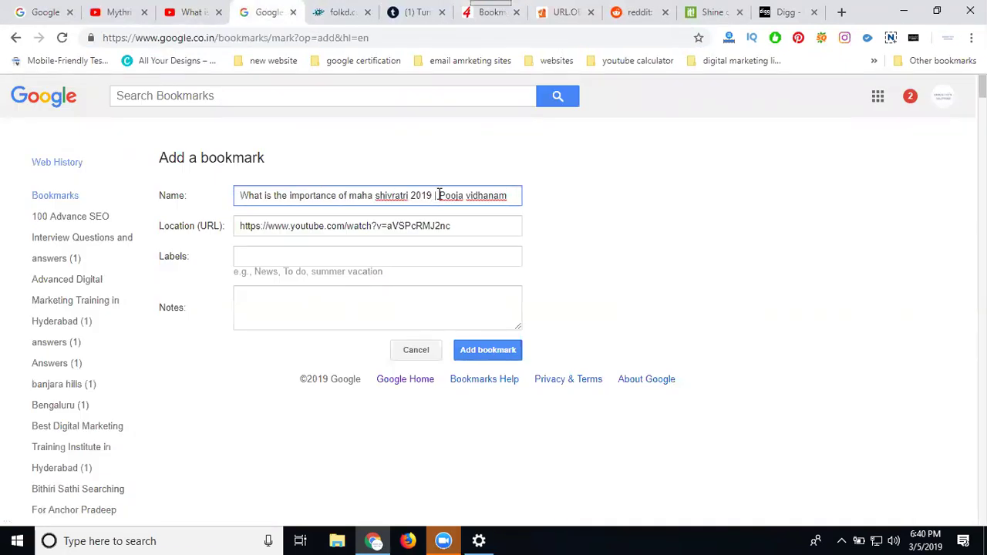
key(BackSpace)
key(BackSpace)
key(BackSpace)
key(BackSpace)
key(BackSpace)
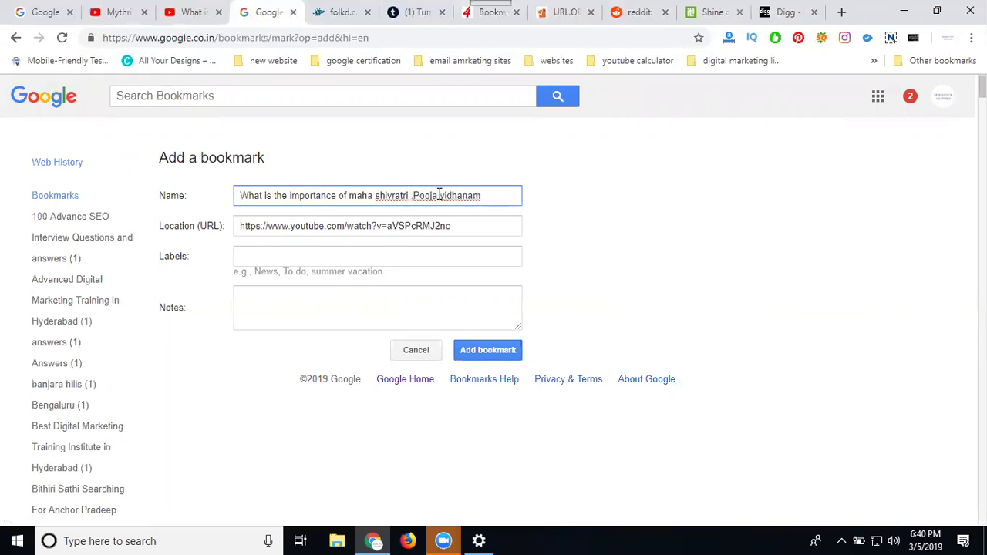
key(BackSpace)
text(2019)
Label the bookmark with the video title plus 'shivratri special' and use the description as notes.
click(357, 256)
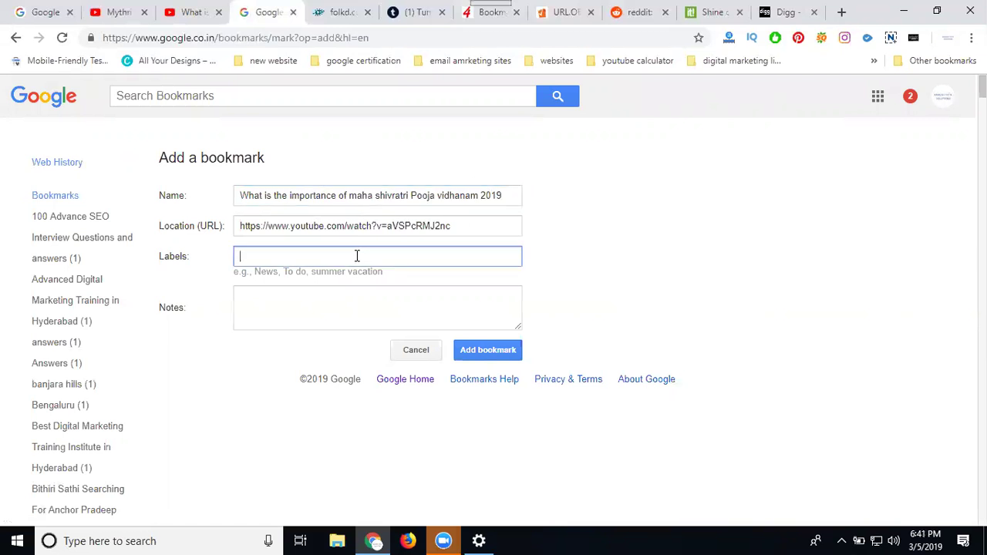
key(ctrl+v)
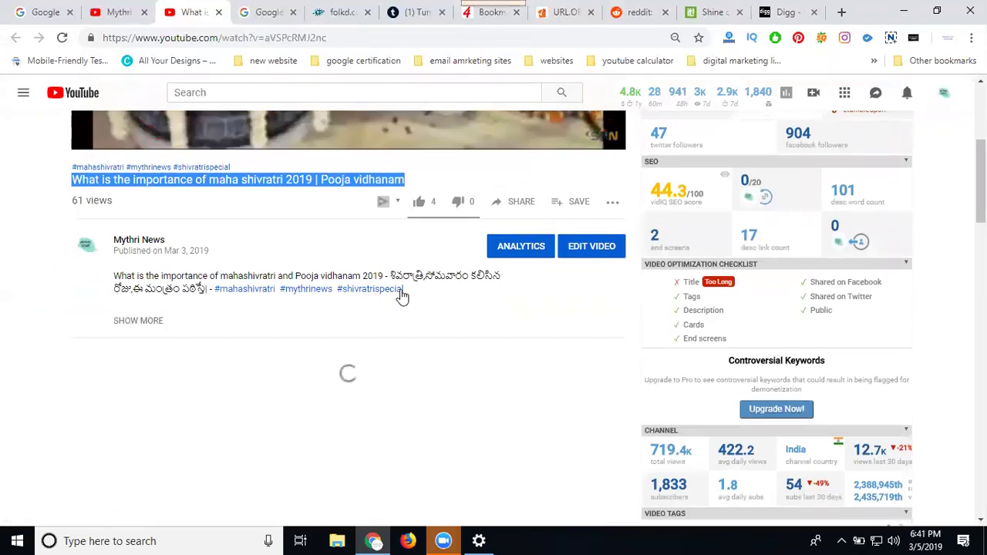
click(144, 320)
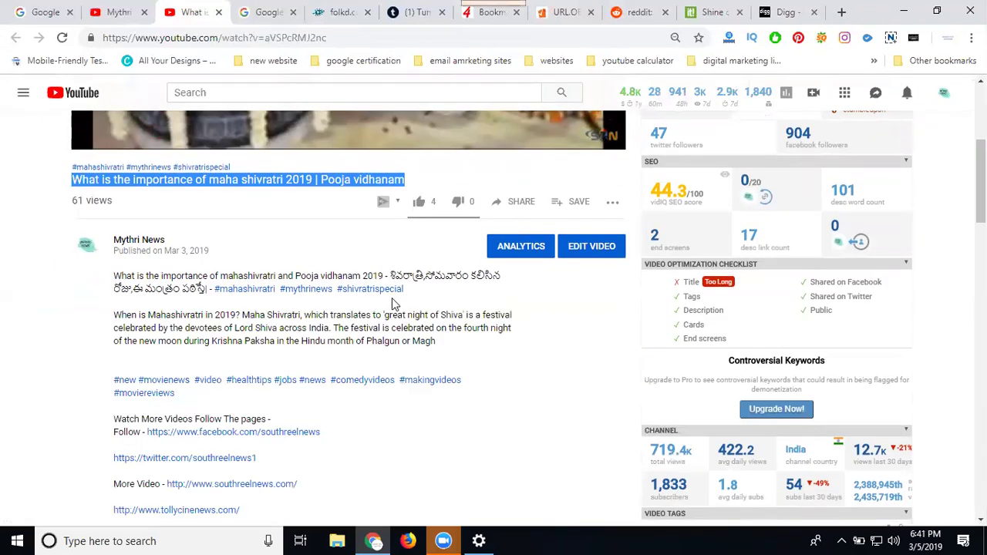
triple_click(158, 276)
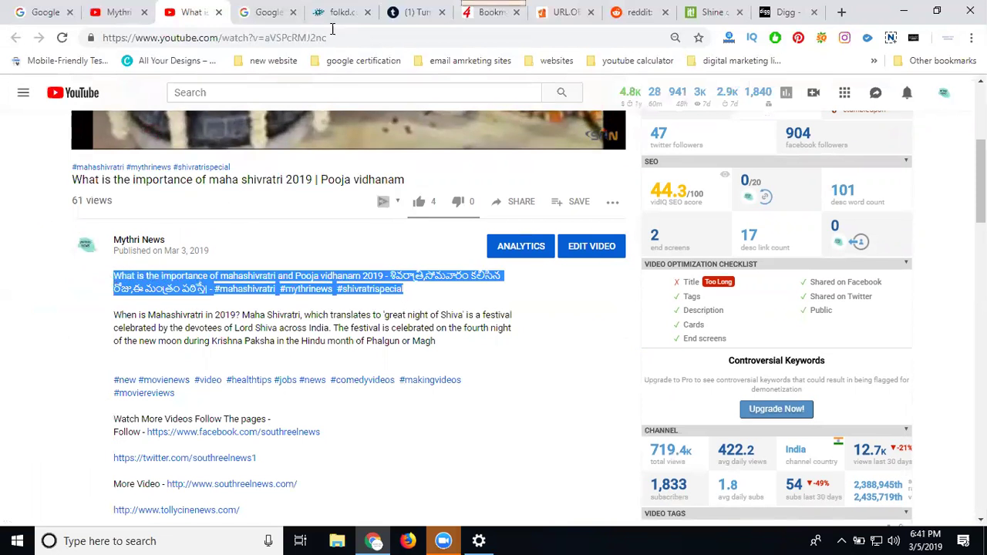
click(266, 12)
click(296, 304)
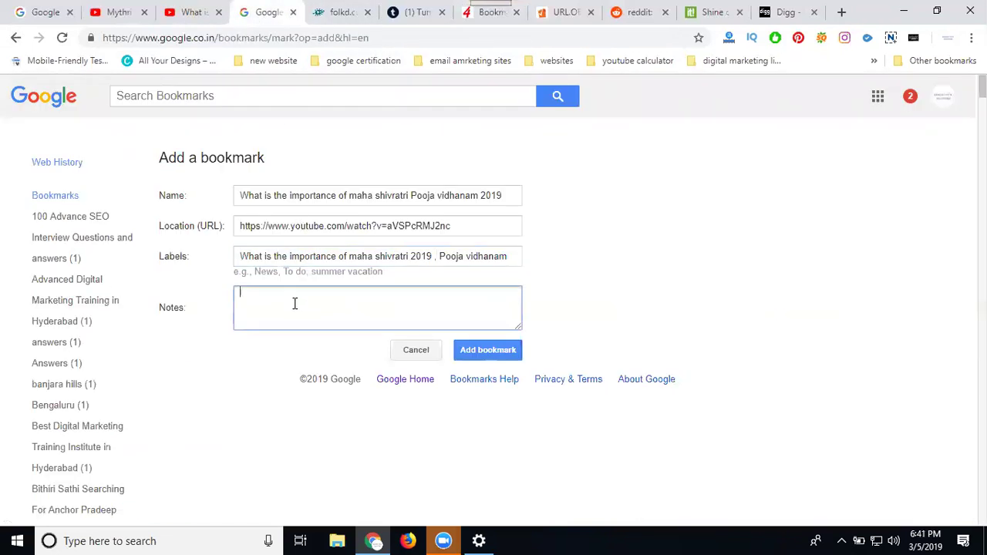
key(ctrl+v)
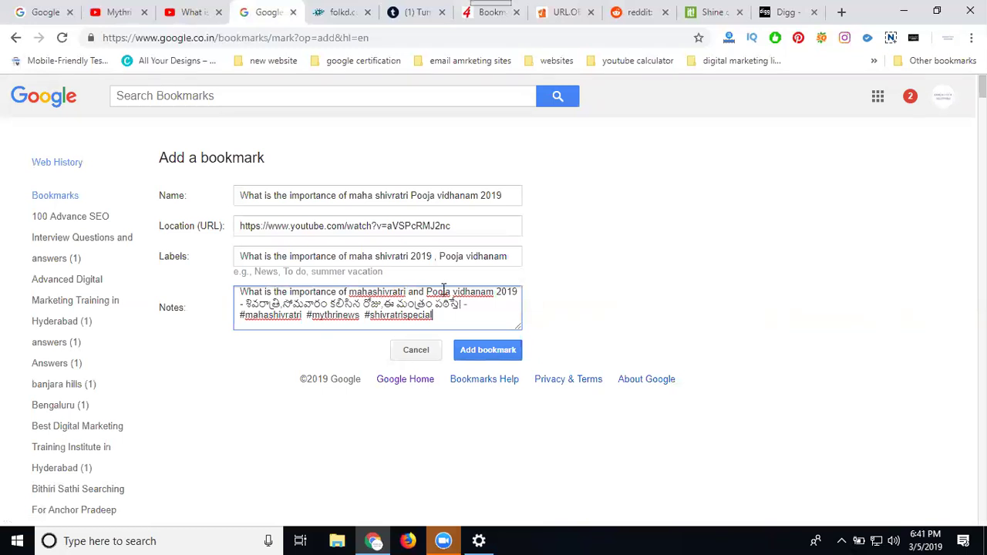
click(511, 254)
text(,s)
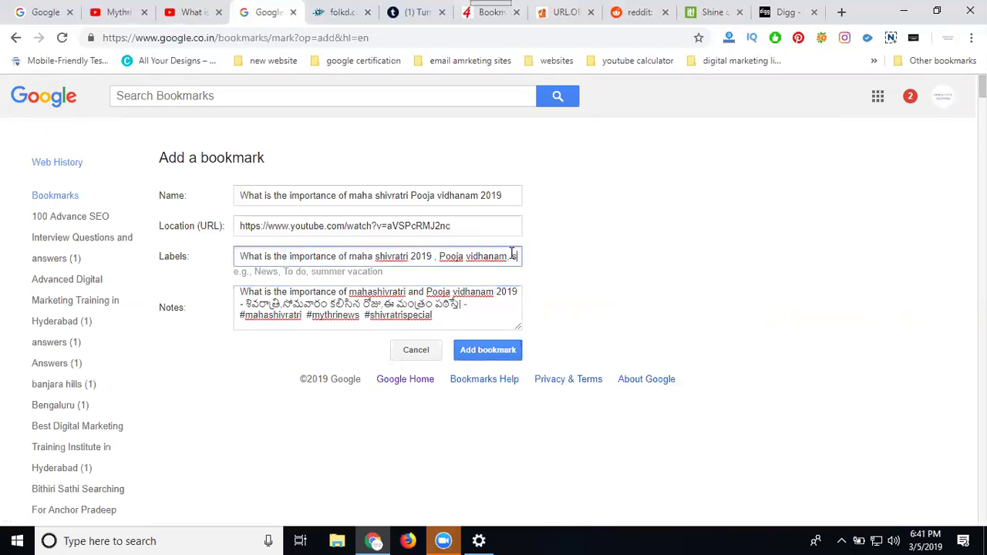
text(h)
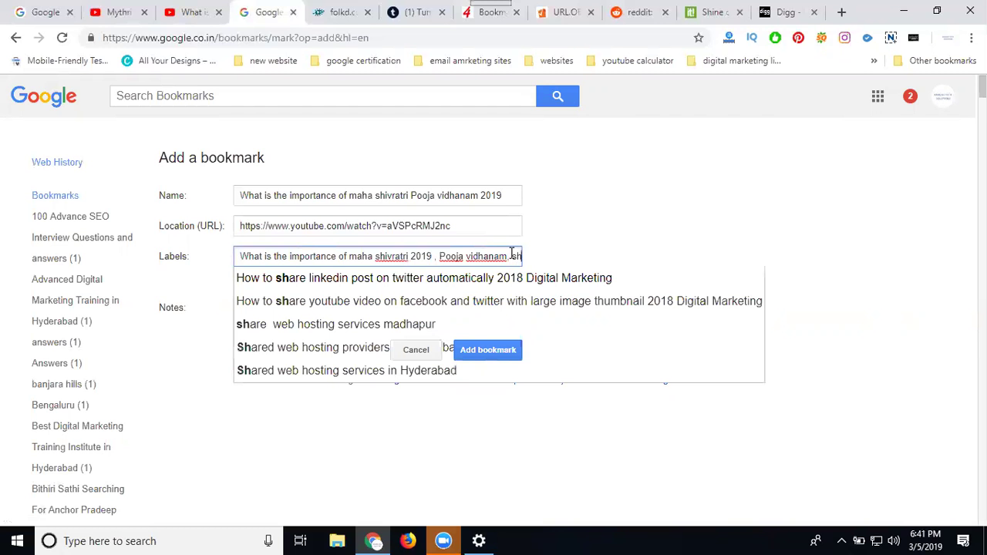
text(ivra)
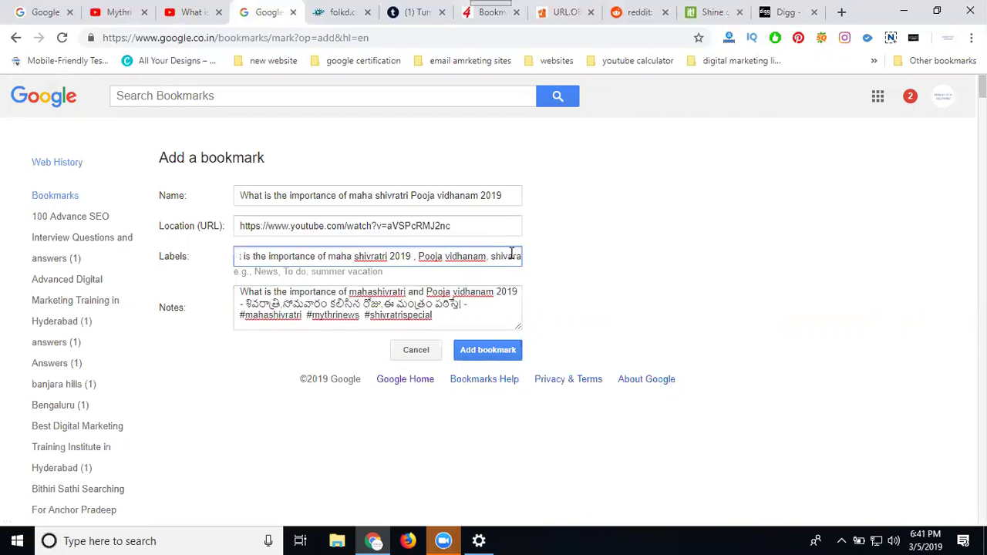
text(tri)
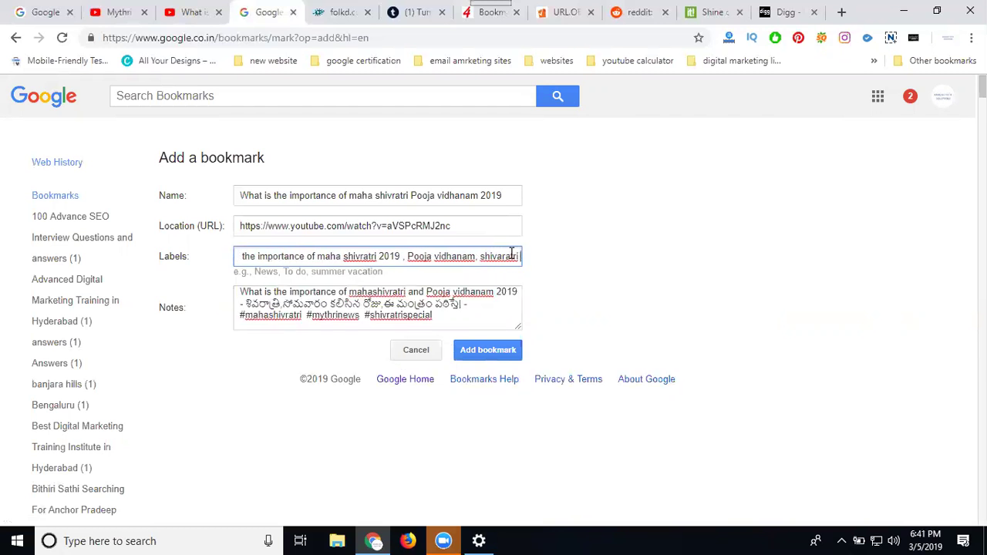
text( special)
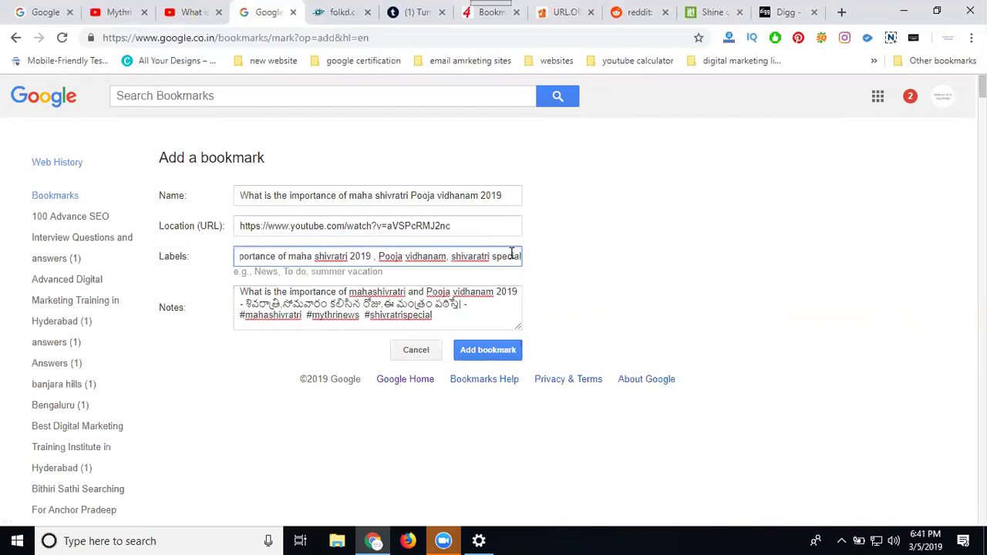
Save the bookmark and confirm its link opens the video, closing that extra tab.
click(483, 351)
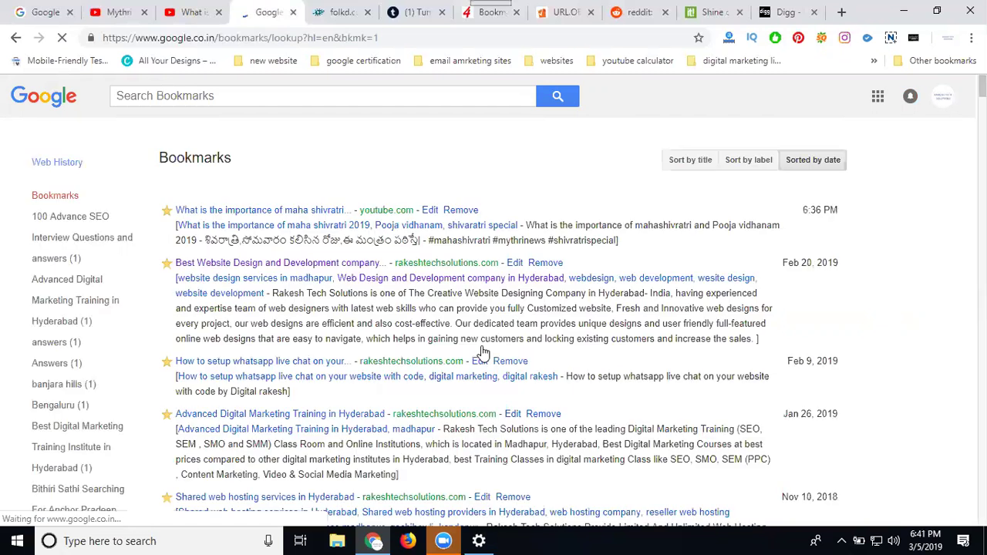
middle_click(220, 212)
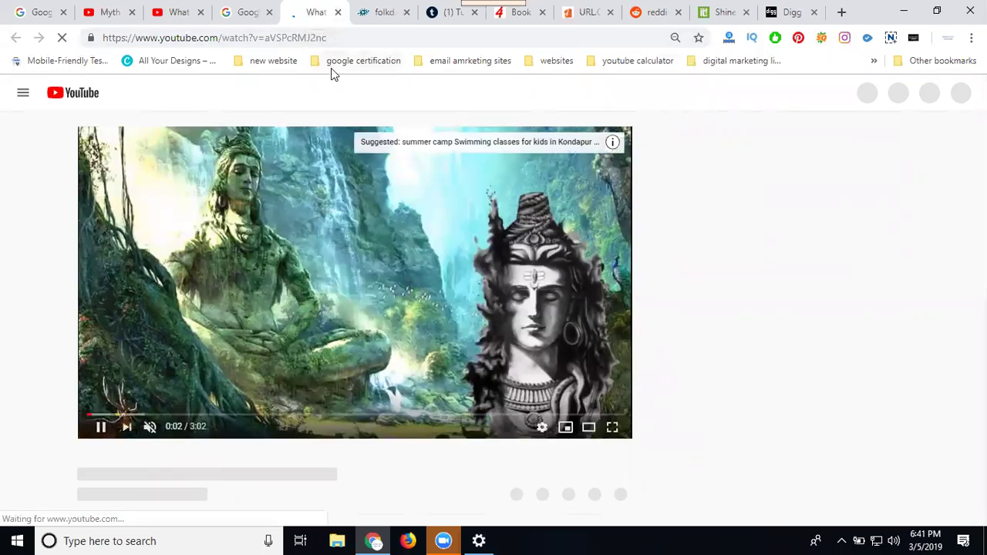
click(338, 11)
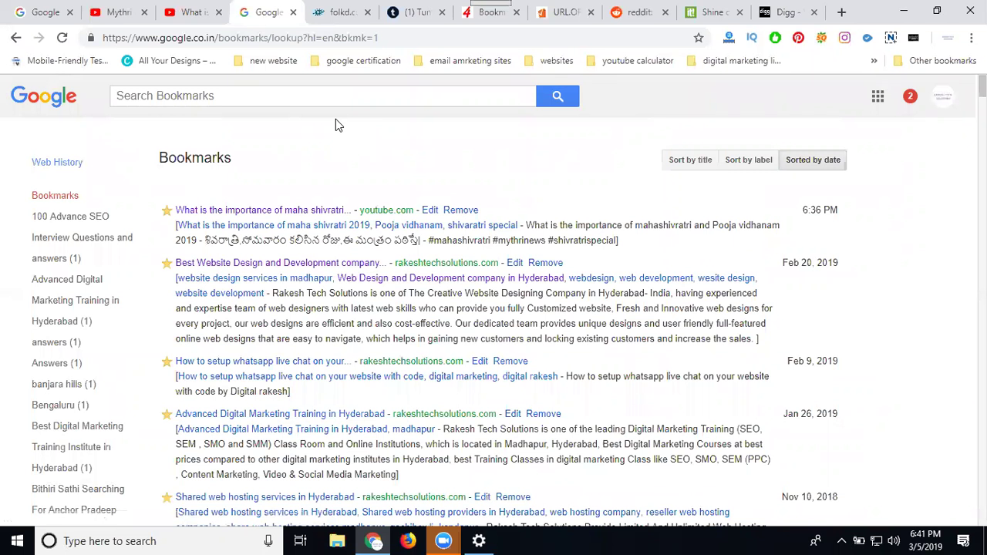
Return to the shivratri video page and select its web address.
click(316, 14)
click(185, 17)
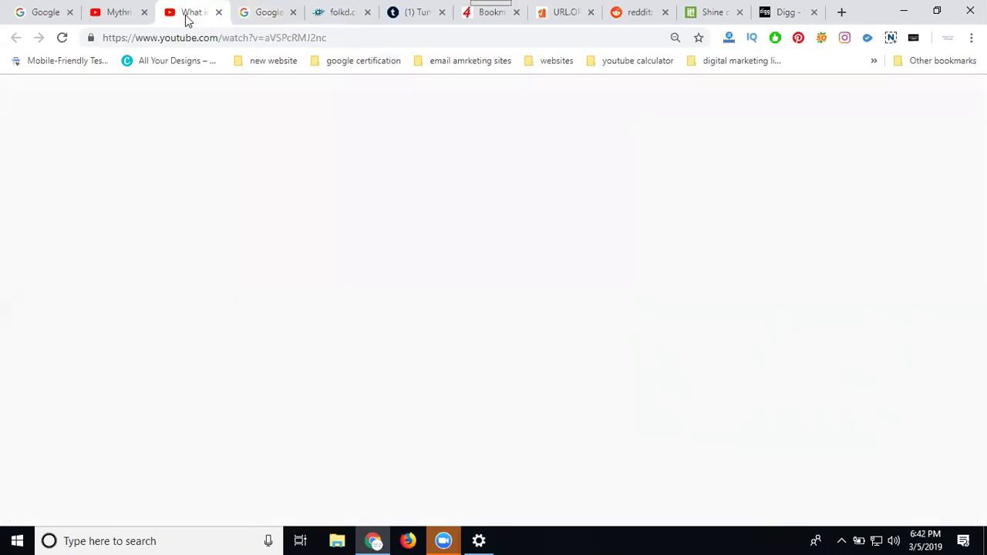
click(198, 38)
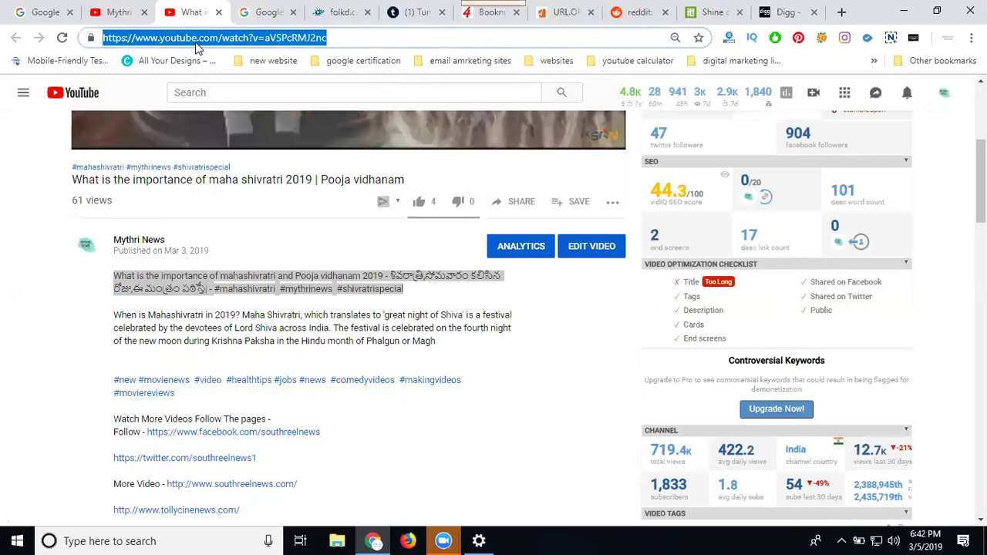
Submit the shivratri video's YouTube address as a new folkd video link.
click(329, 14)
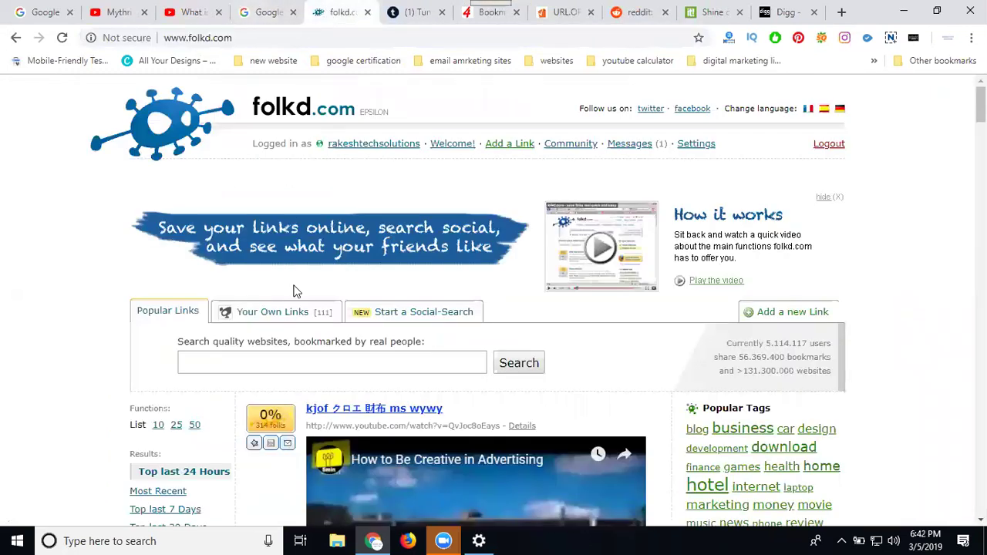
click(498, 146)
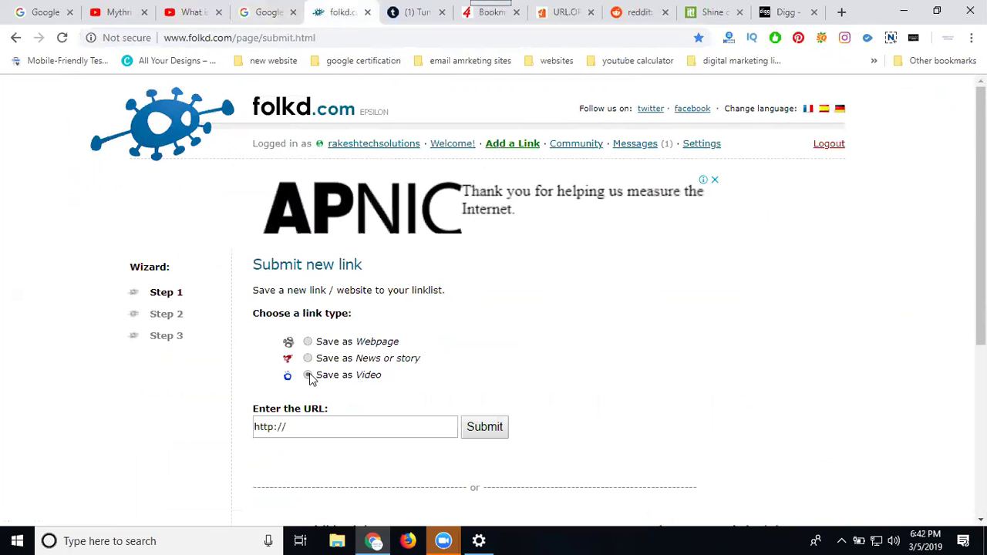
click(309, 429)
key(ctrl+a)
key(ctrl+v)
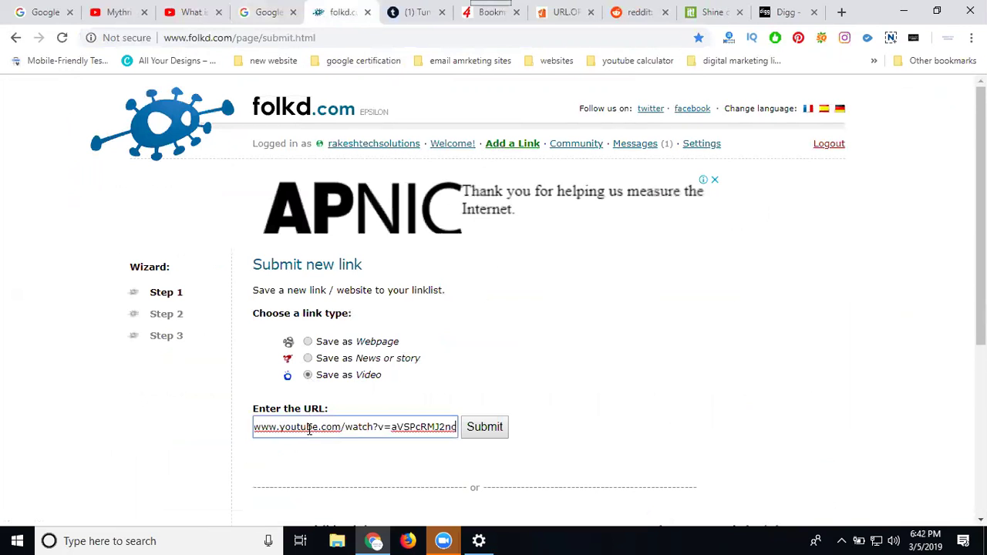
click(483, 429)
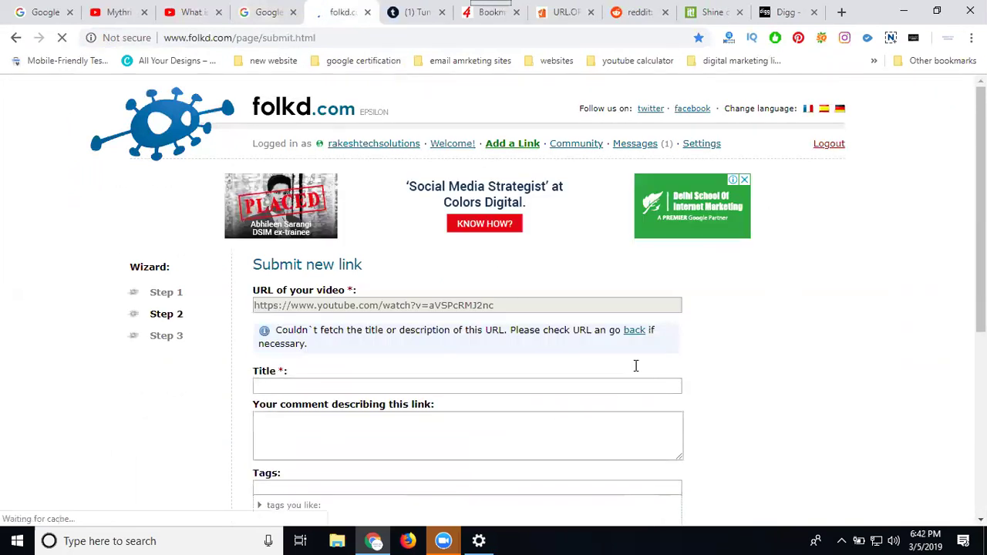
Fill the folkd comment box with the video description's first paragraph.
scroll(839, 333, down, 2)
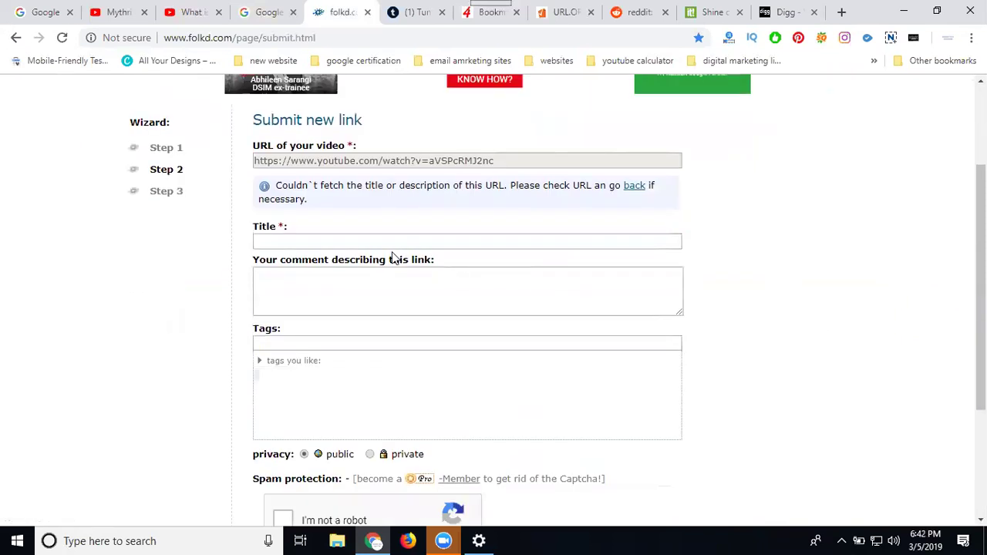
click(183, 21)
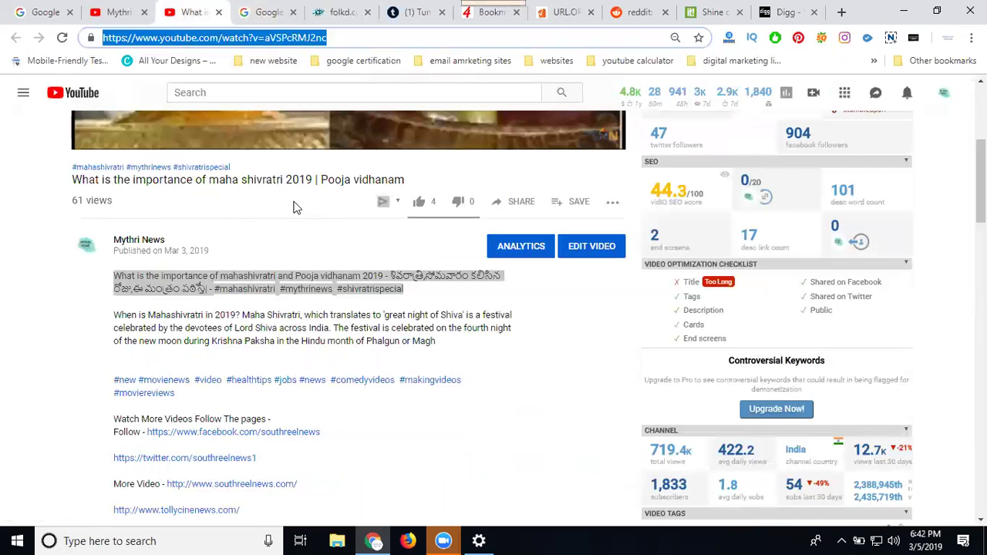
click(320, 16)
click(318, 280)
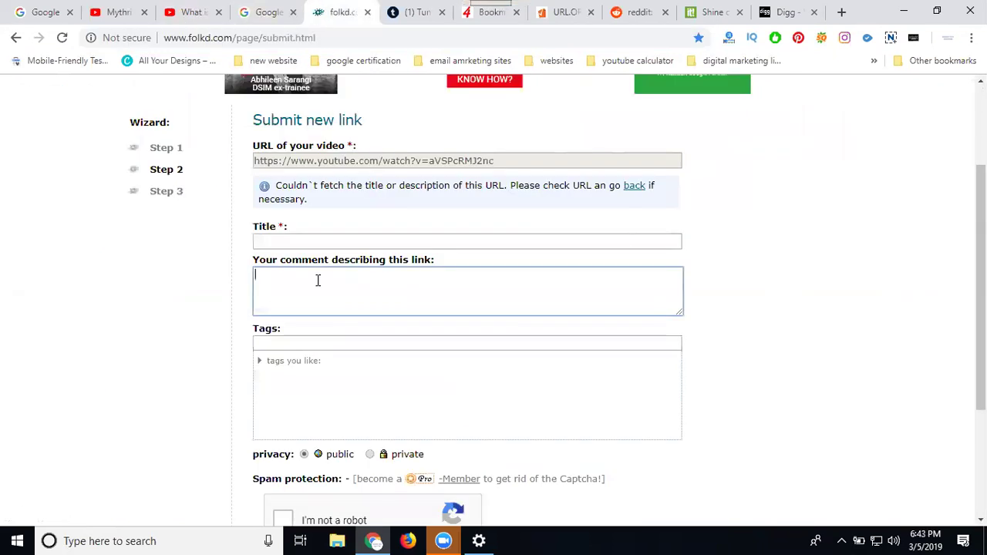
key(ctrl+v)
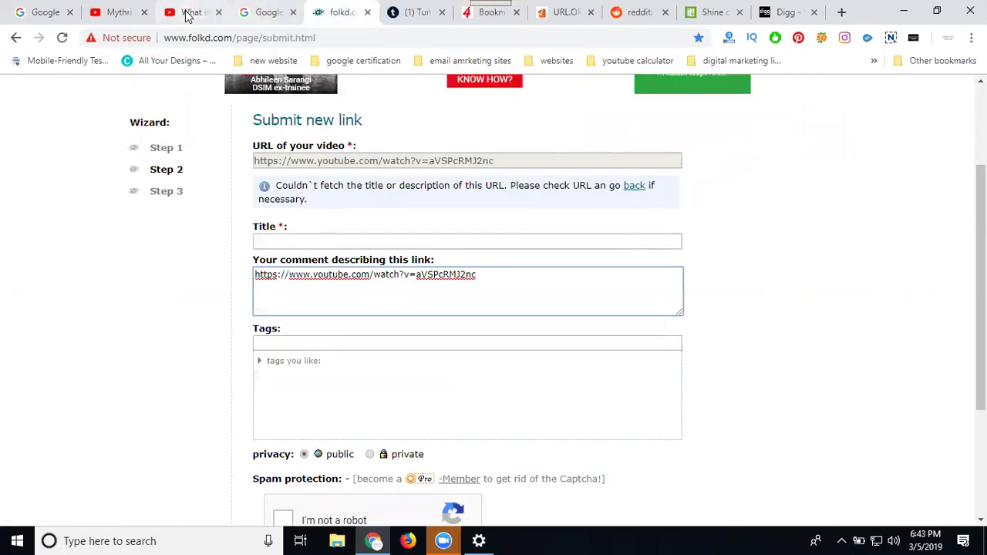
click(187, 16)
triple_click(246, 283)
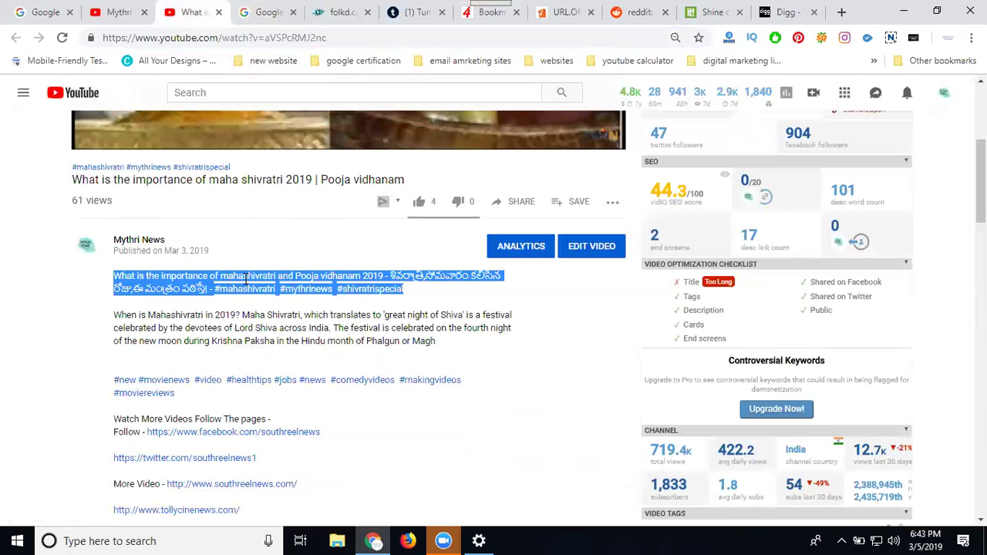
right_click(246, 279)
click(275, 289)
click(326, 22)
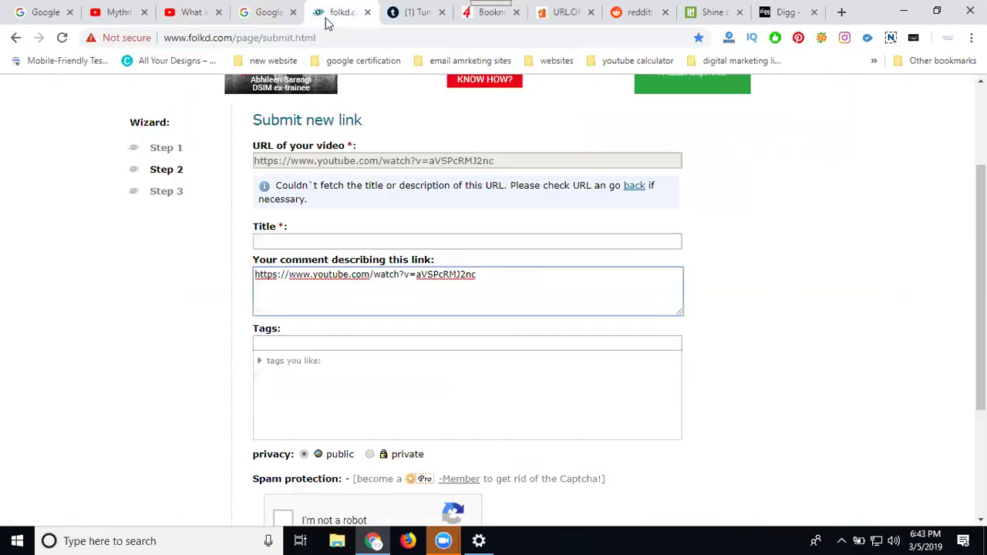
triple_click(324, 275)
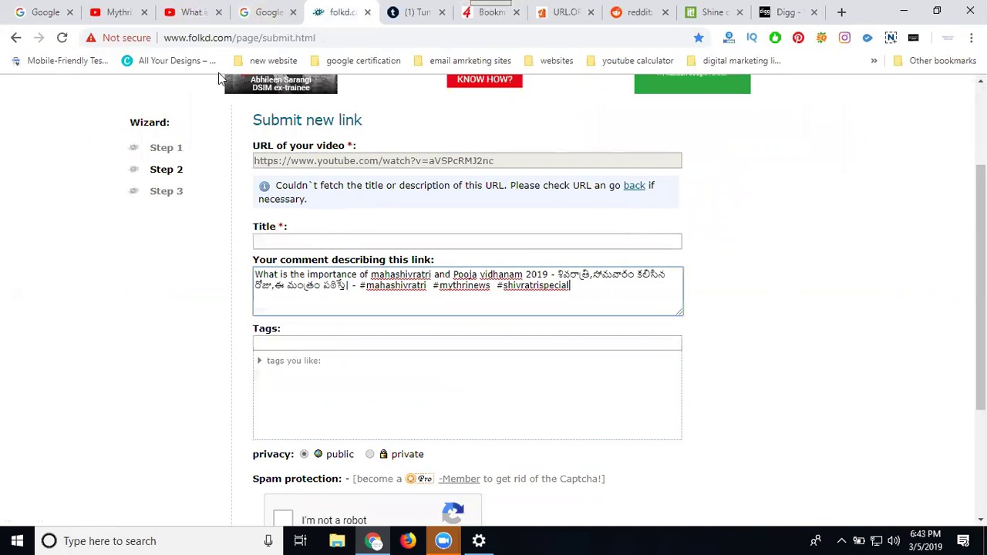
Use the video title as the folkd link's Title and Tags.
click(189, 12)
triple_click(233, 180)
key(ctrl+c)
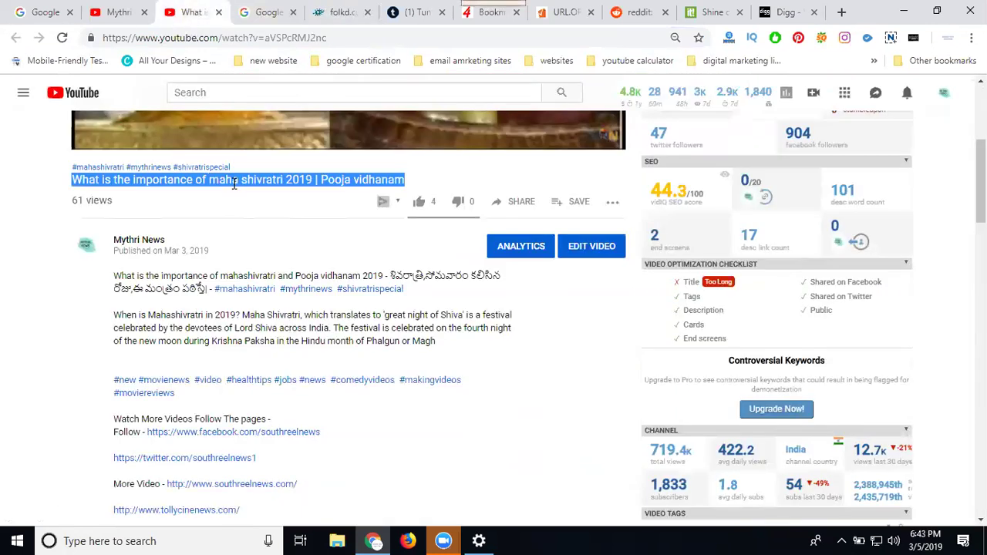
click(342, 14)
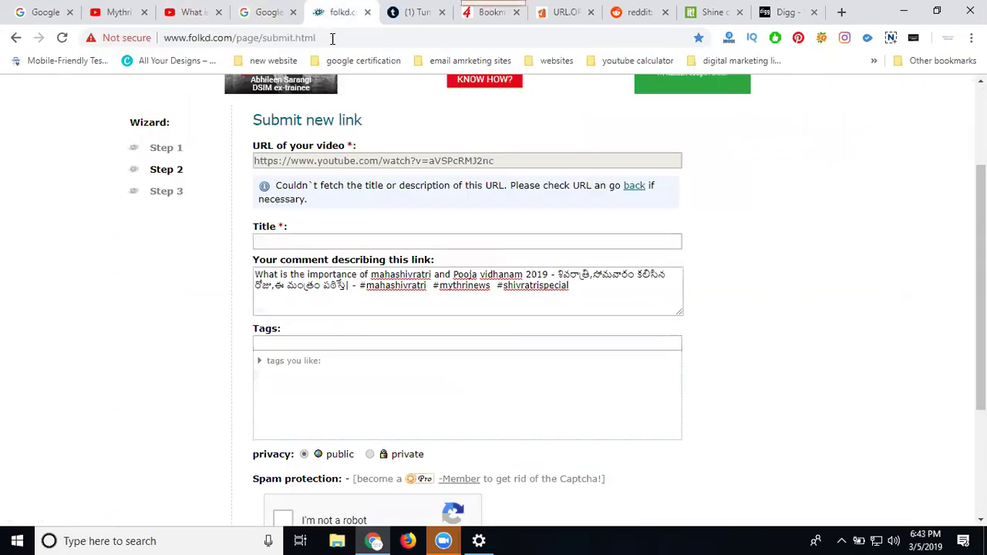
click(328, 240)
key(ctrl+v)
click(324, 337)
key(ctrl+v)
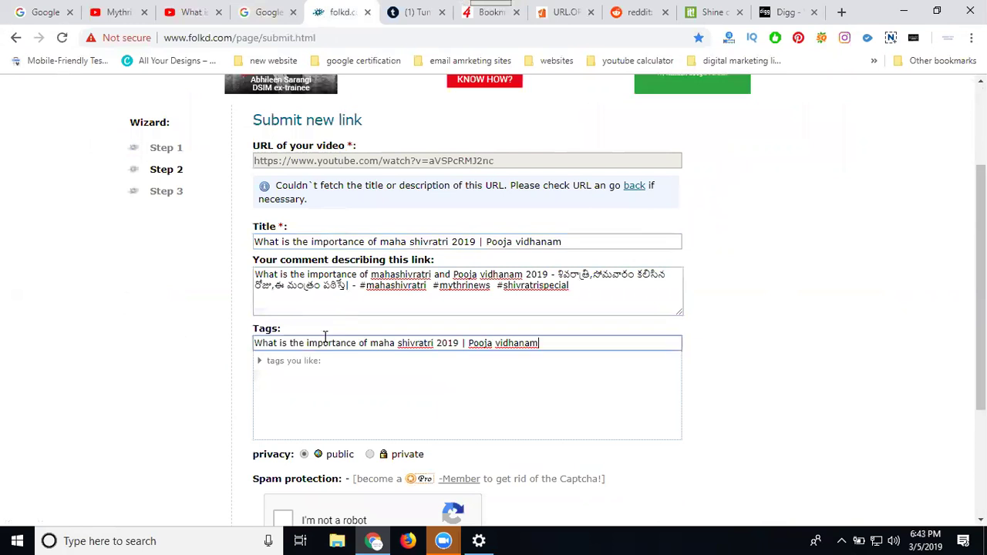
Pass the reCAPTCHA, save the link to folkd, and reselect the video's YouTube address.
scroll(208, 324, down, 1)
scroll(247, 326, down, 2)
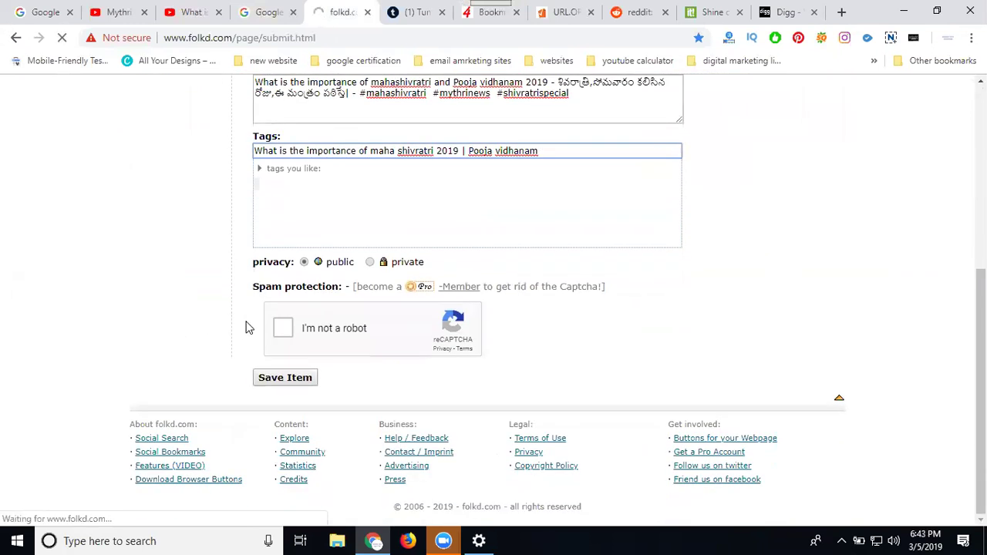
scroll(262, 301, down, 3)
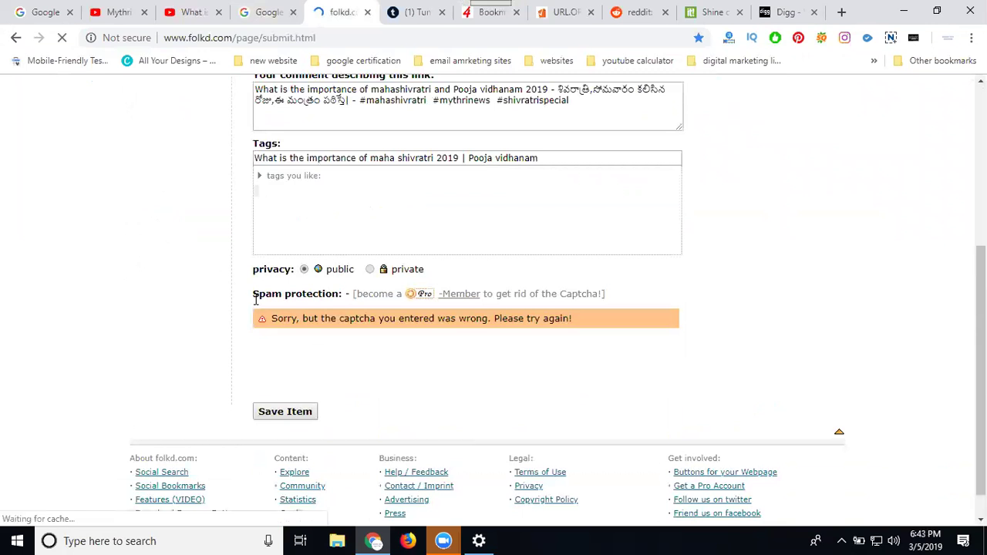
click(286, 366)
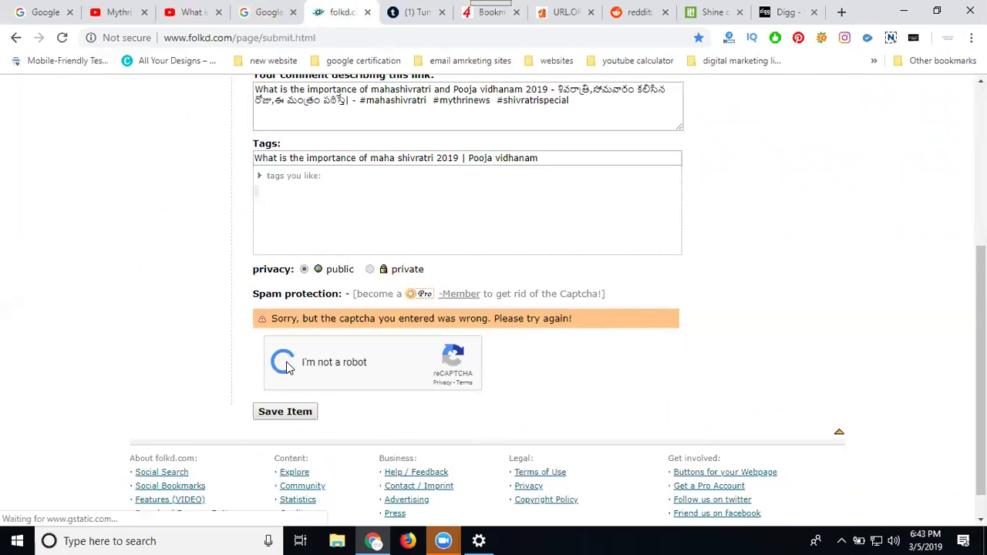
click(287, 413)
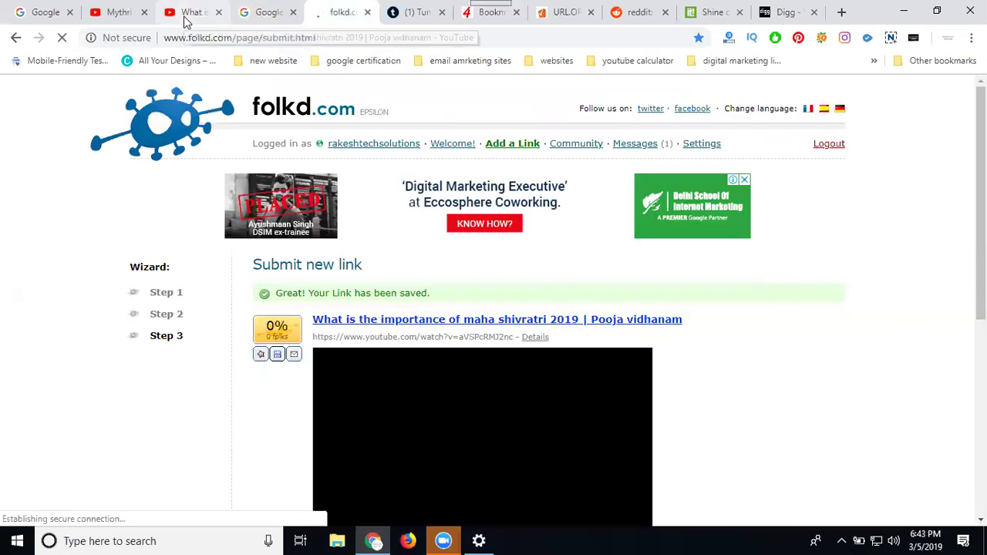
click(185, 17)
click(191, 40)
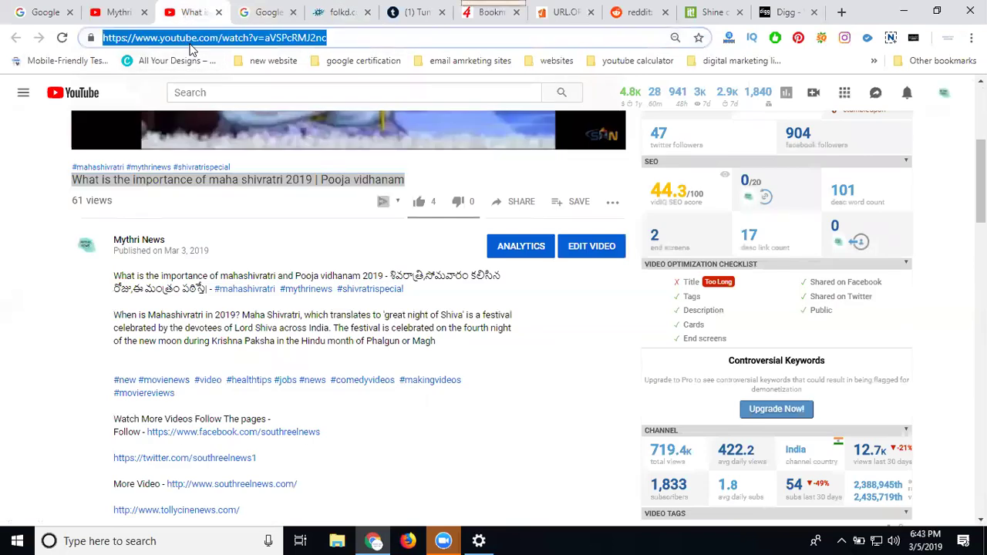
Start a new Tumblr link post containing the shivratri video link.
click(393, 15)
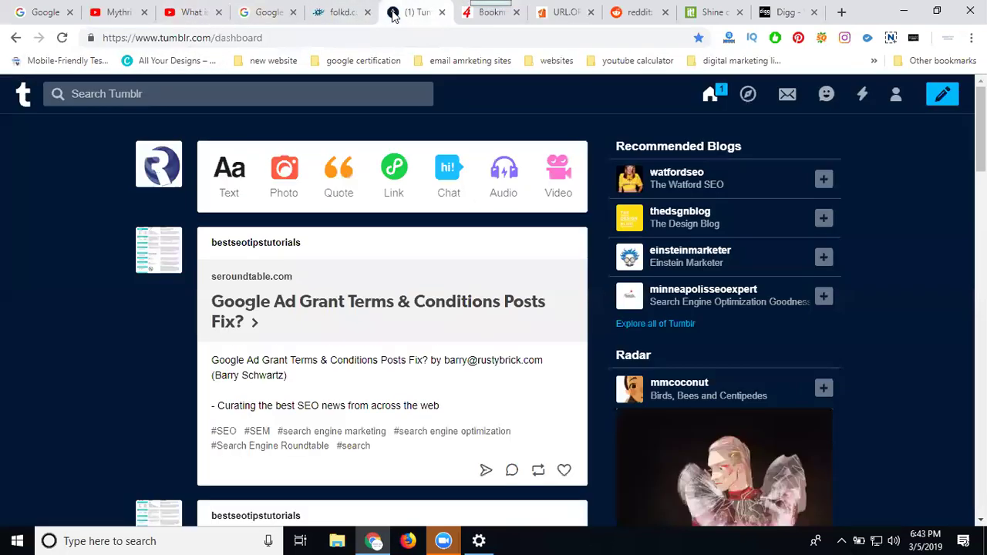
click(393, 185)
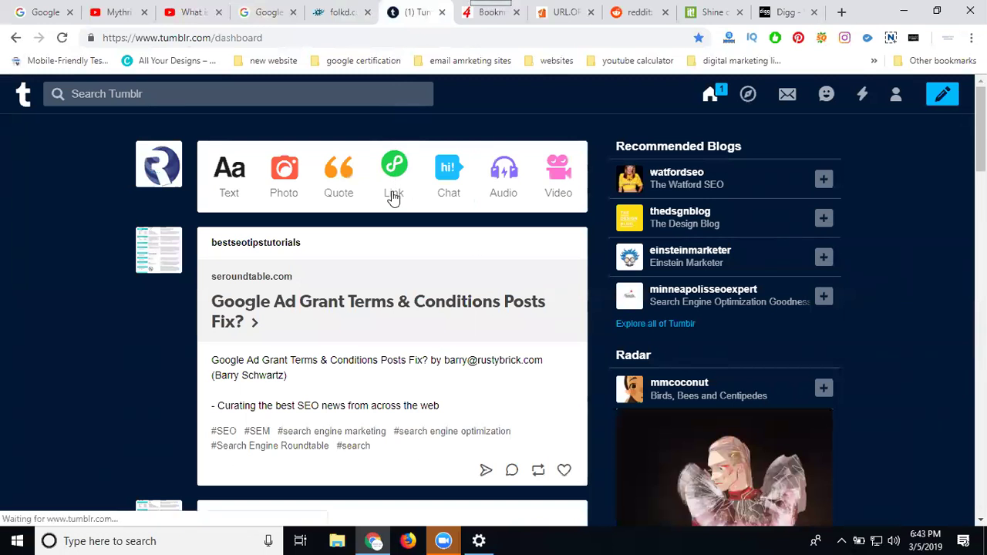
key(ctrl+v)
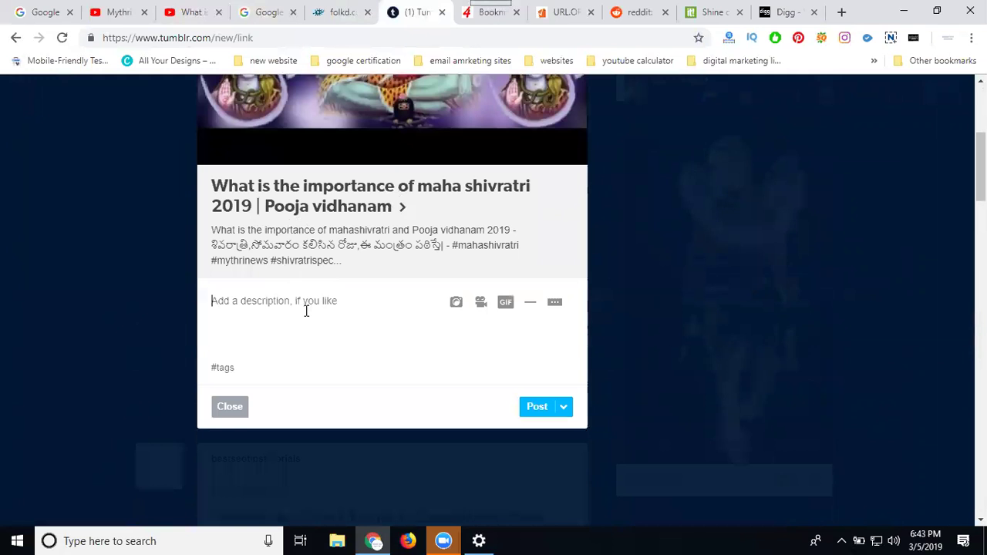
scroll(306, 311, up, 1)
scroll(331, 278, up, 2)
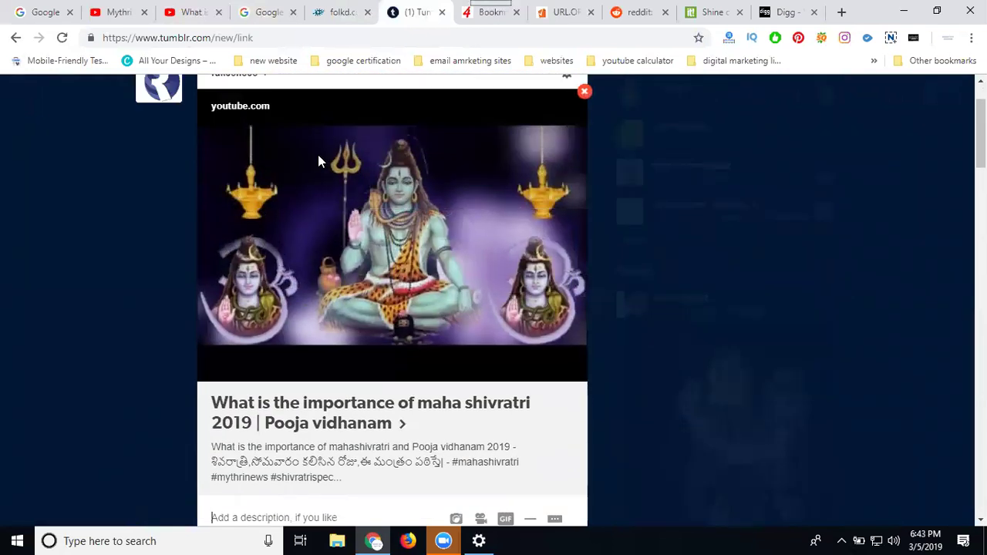
scroll(316, 158, down, 5)
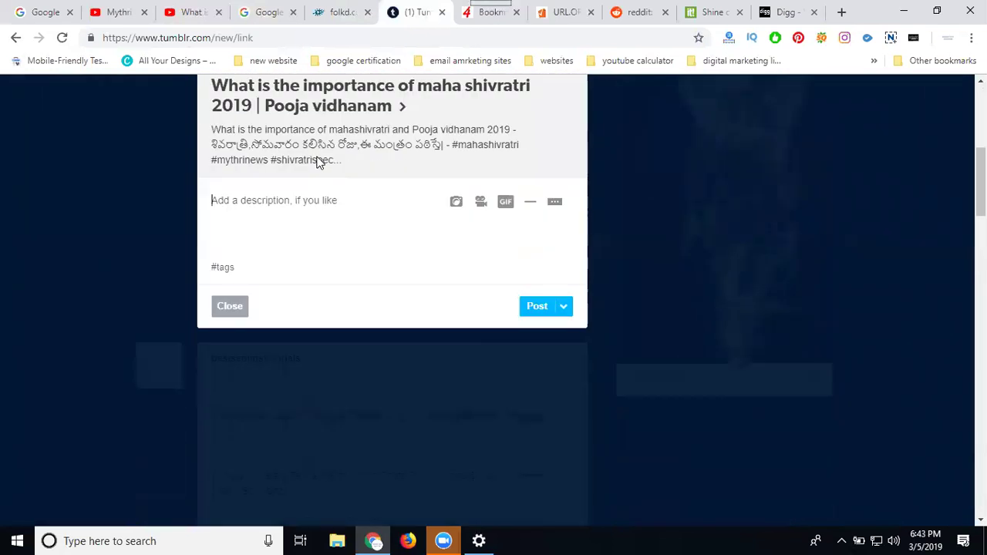
Paste the video description into the post and select the YouTube title for reuse.
click(192, 14)
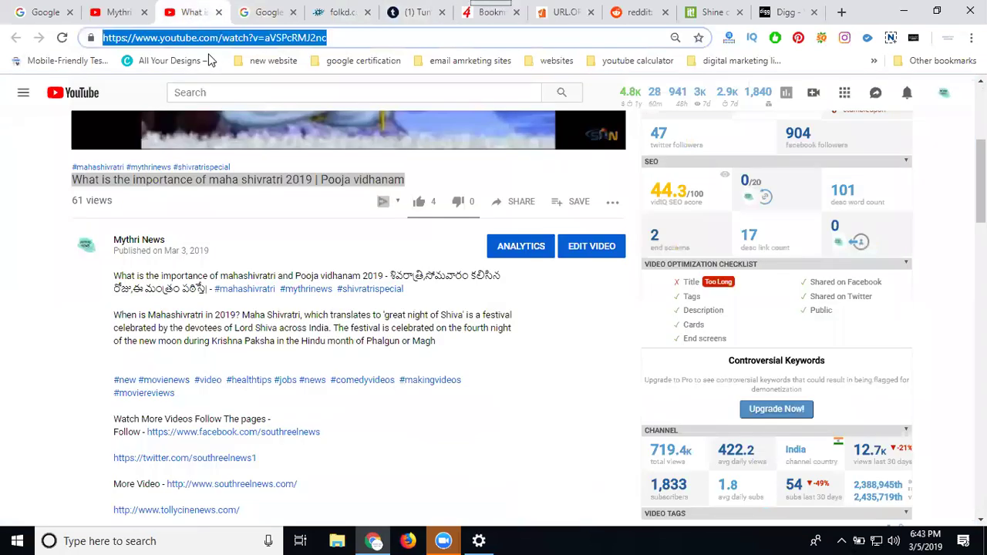
drag(403, 291, 162, 273)
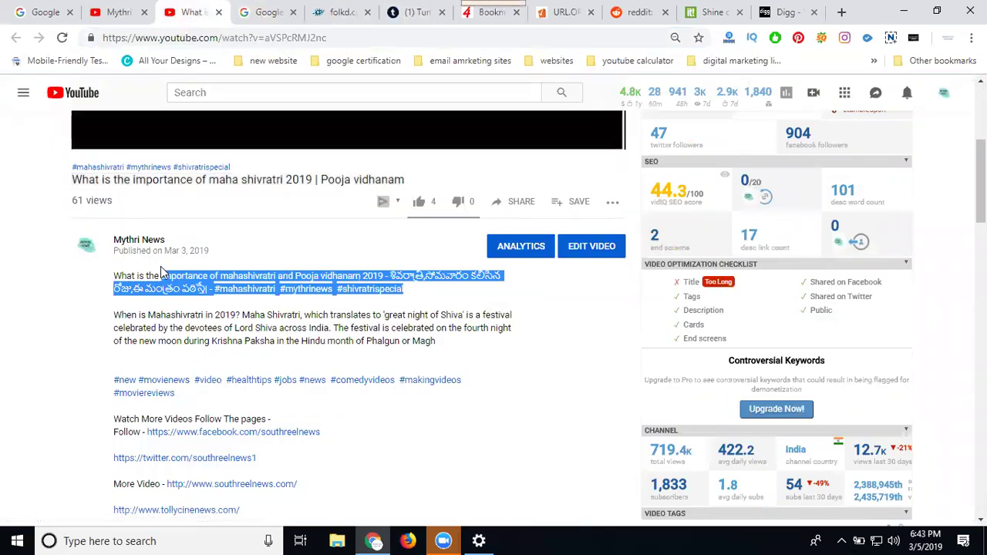
drag(435, 345, 110, 275)
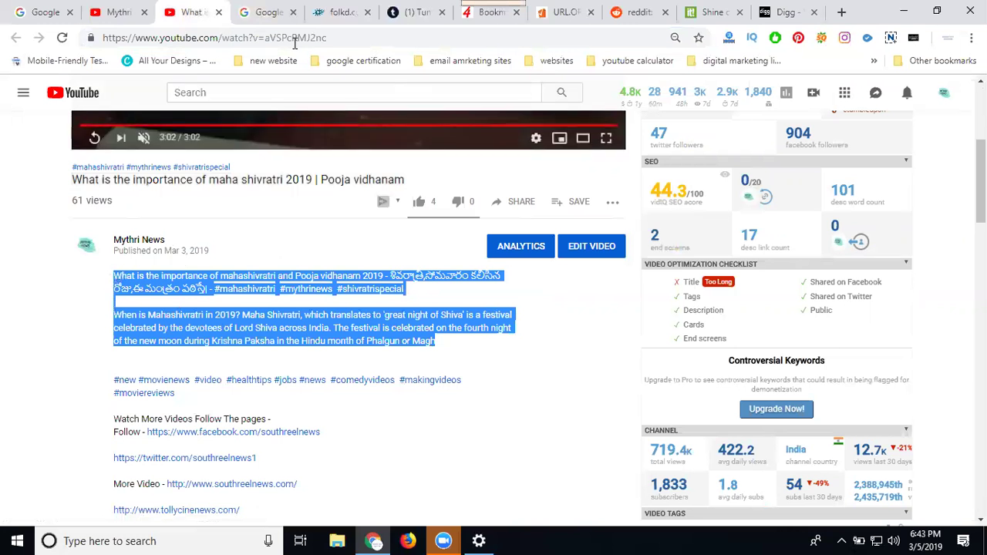
click(405, 13)
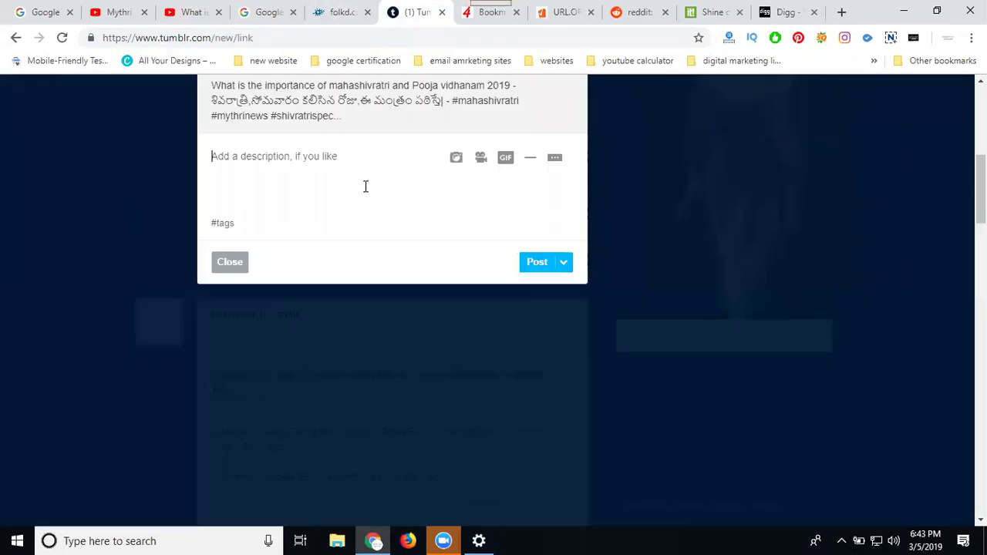
key(ctrl+v)
click(192, 12)
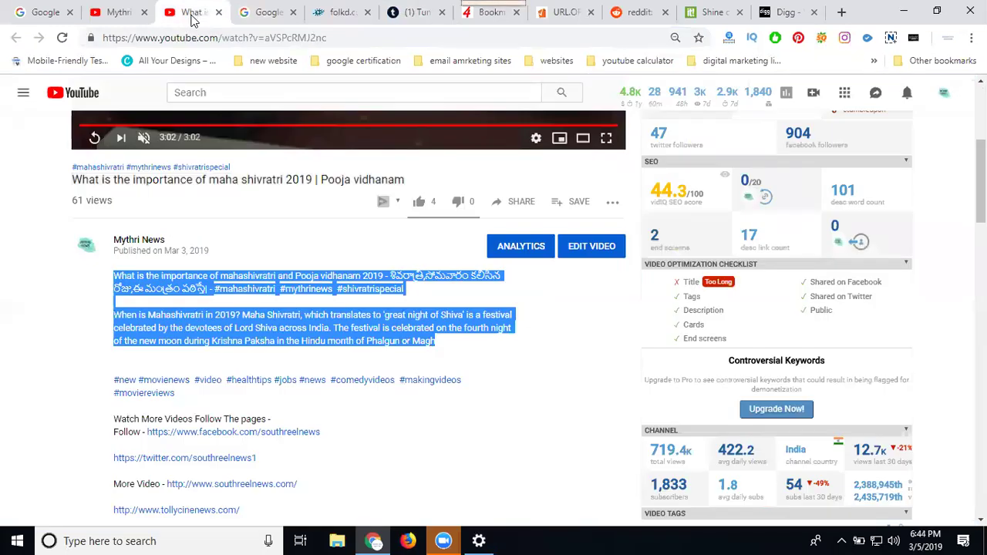
triple_click(204, 179)
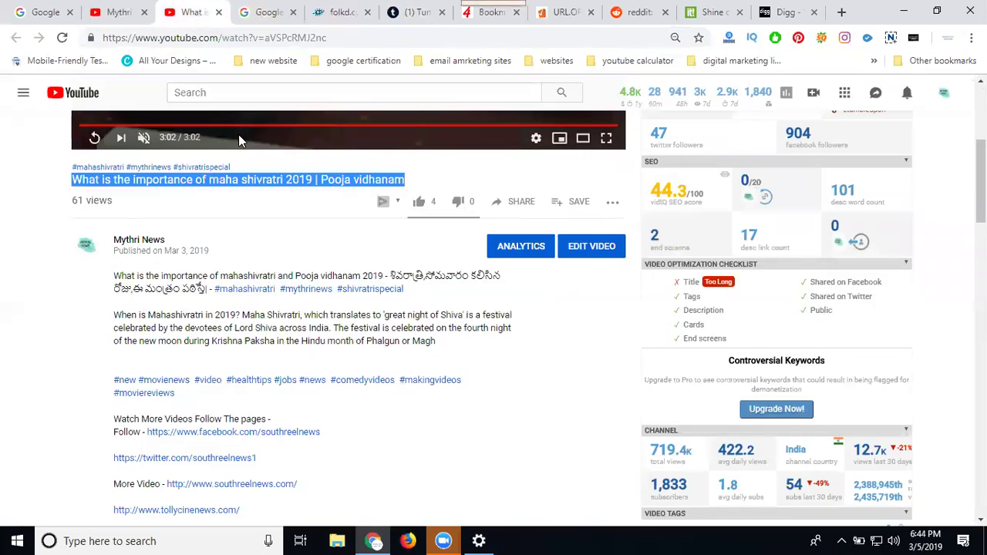
click(412, 12)
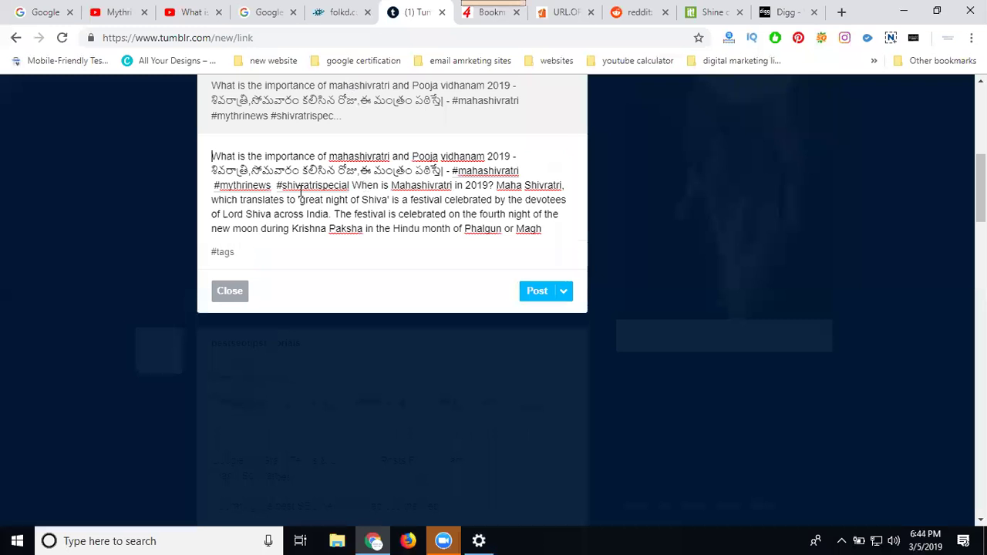
Tag the Tumblr post with the trimmed video title and 'maha shivratri 2019'.
click(275, 255)
key(ctrl+v)
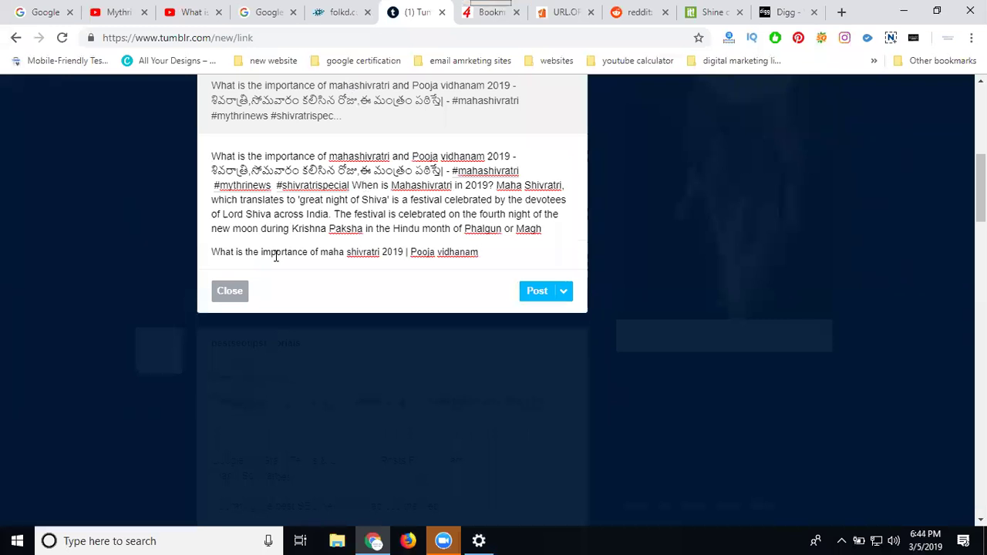
key(BackSpace)
key(BackSpace)
key(BackSpace)
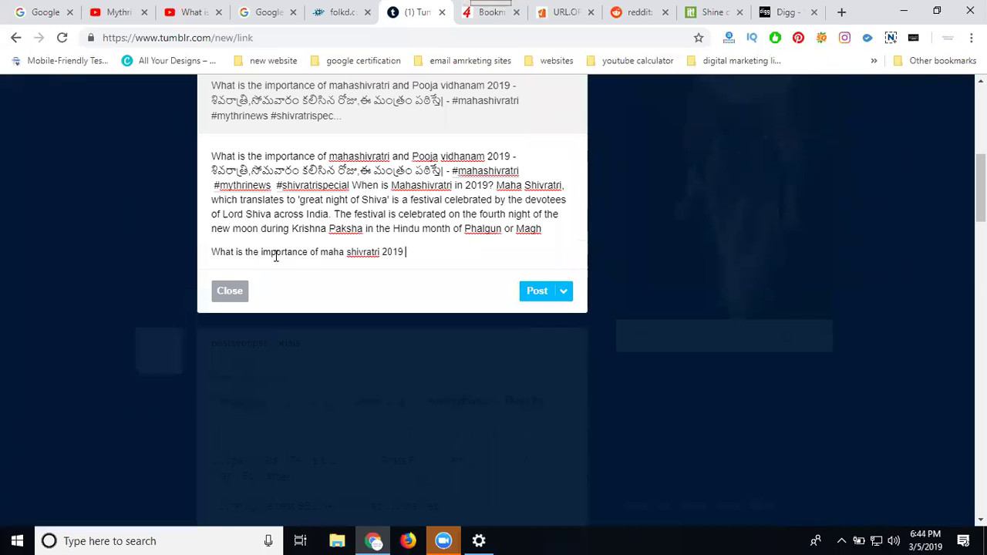
key(shift+Left)
key(shift+Left)
key(shift+Left)
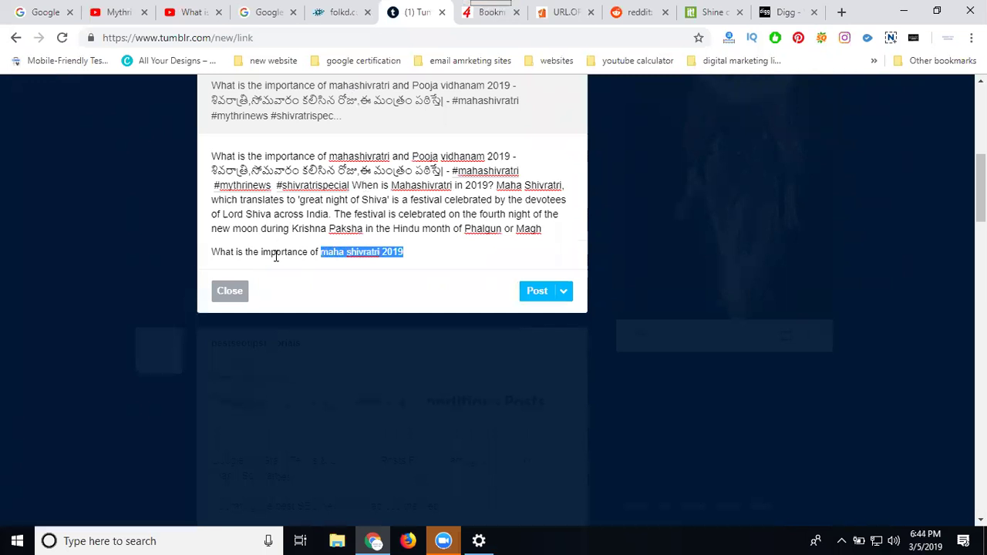
key(Return)
text(maha shivratri 2019)
key(Return)
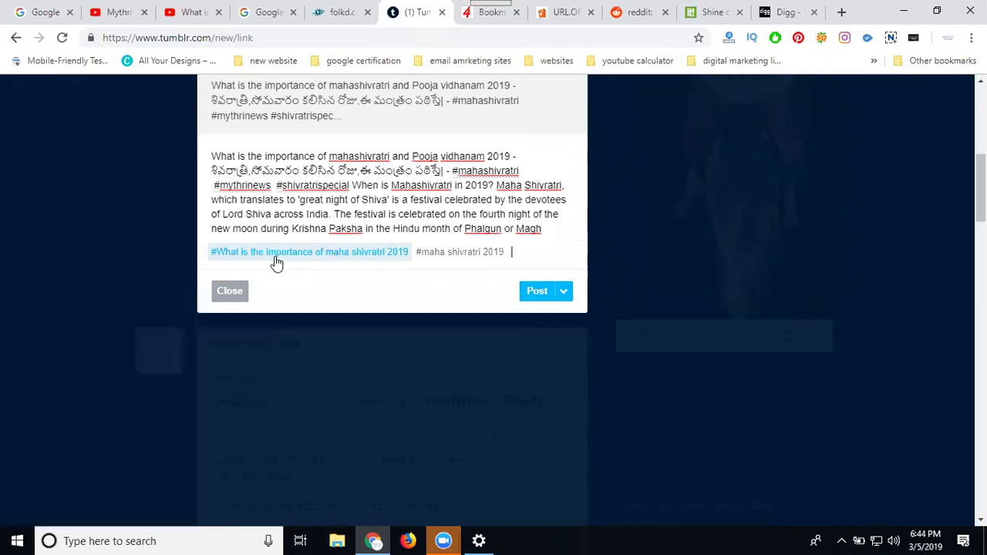
Add a 'shivaratri special' tag, drop the duplicate tag, and publish the post.
text(shiva)
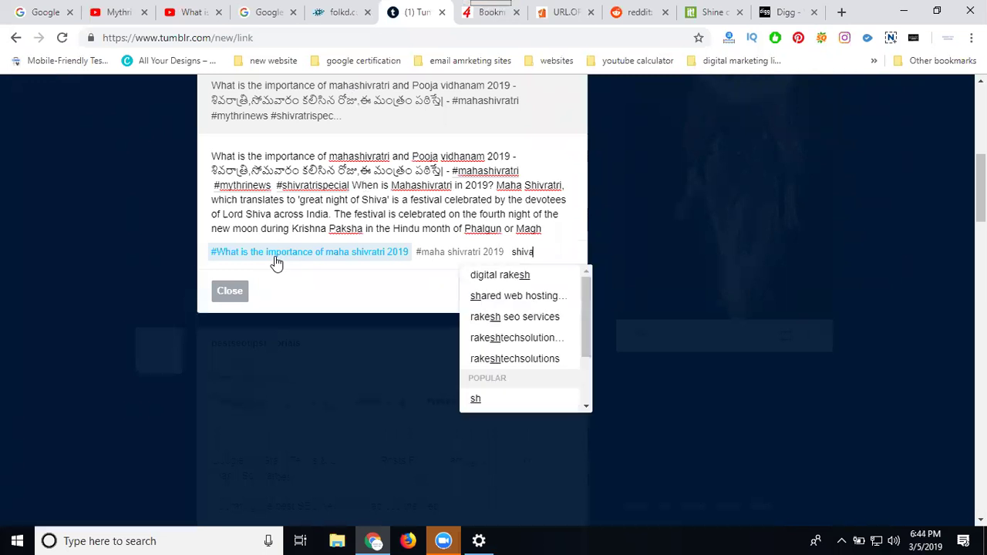
text(rate)
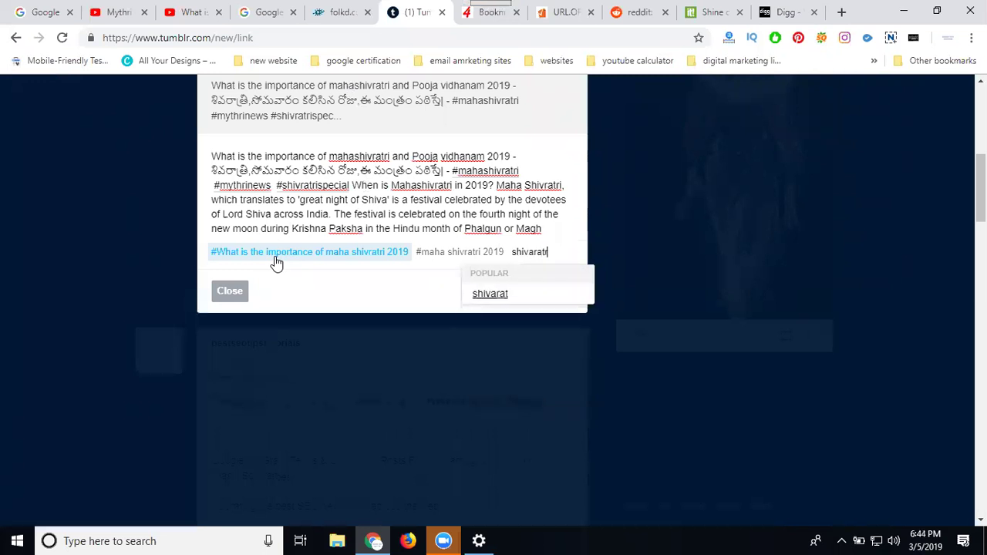
text( spec)
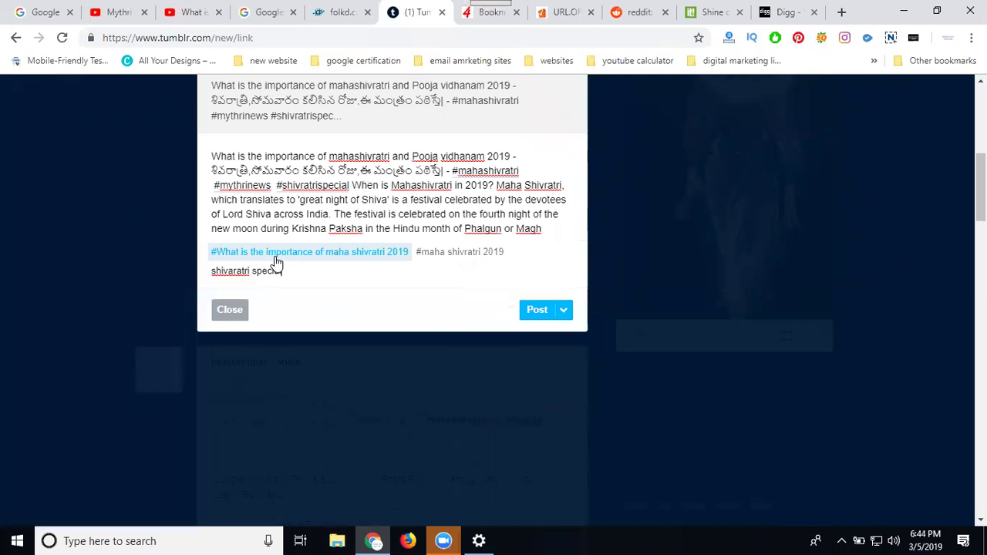
text(ial)
key(Return)
text(a)
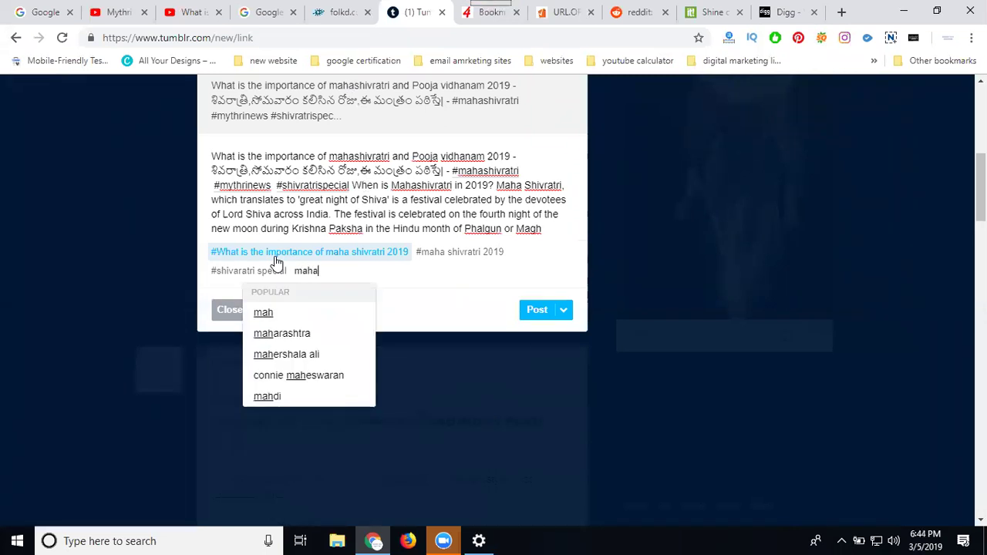
text( shu)
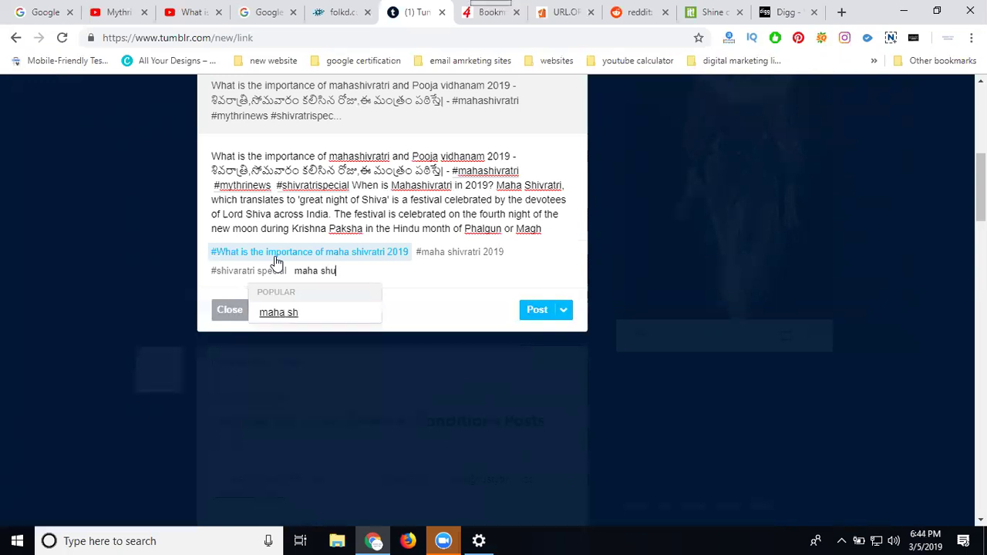
key(BackSpace)
text(ivaratri)
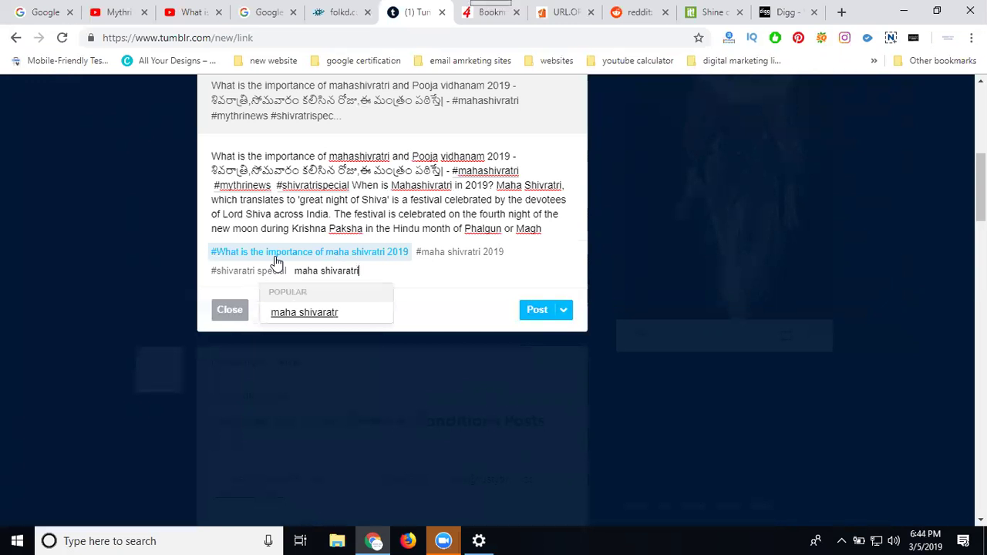
text( 2019)
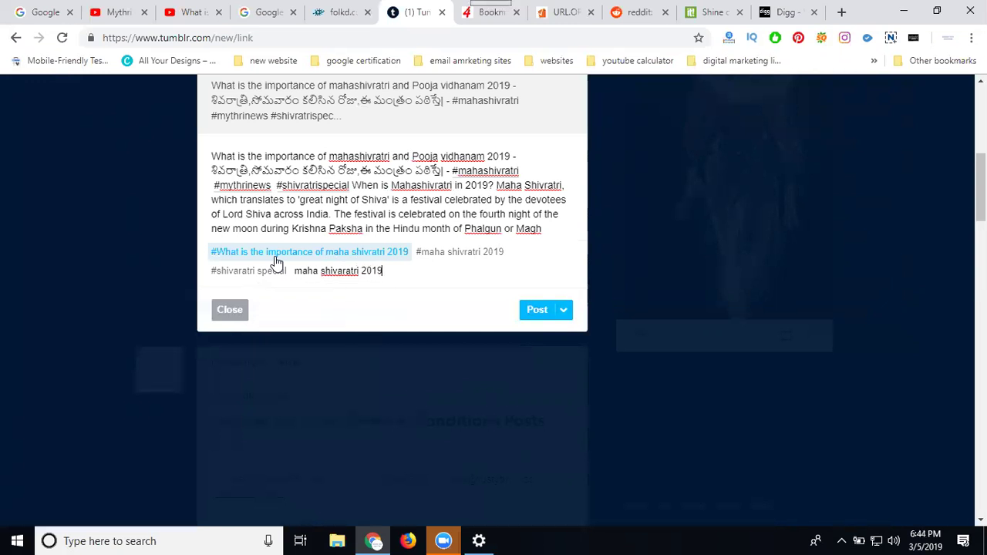
key(Return)
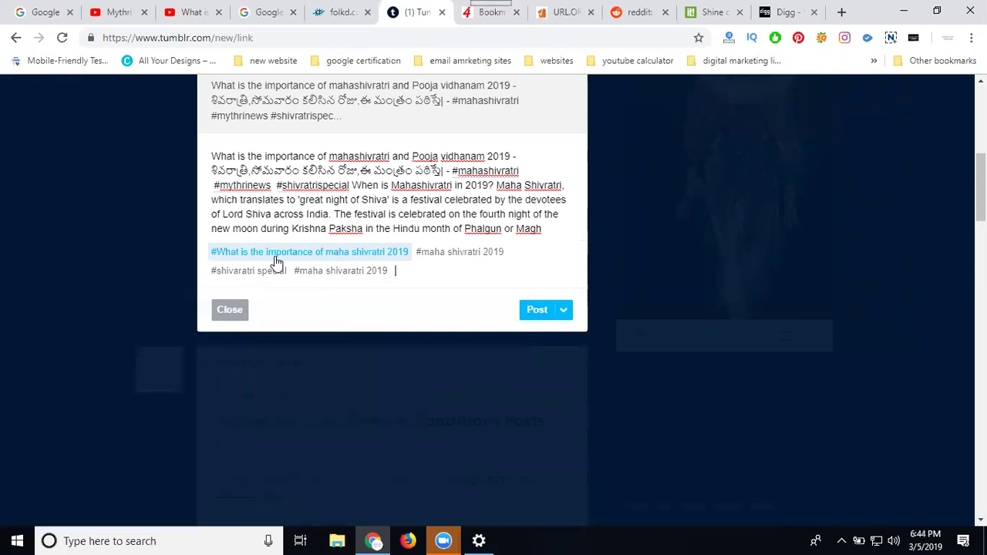
key(BackSpace)
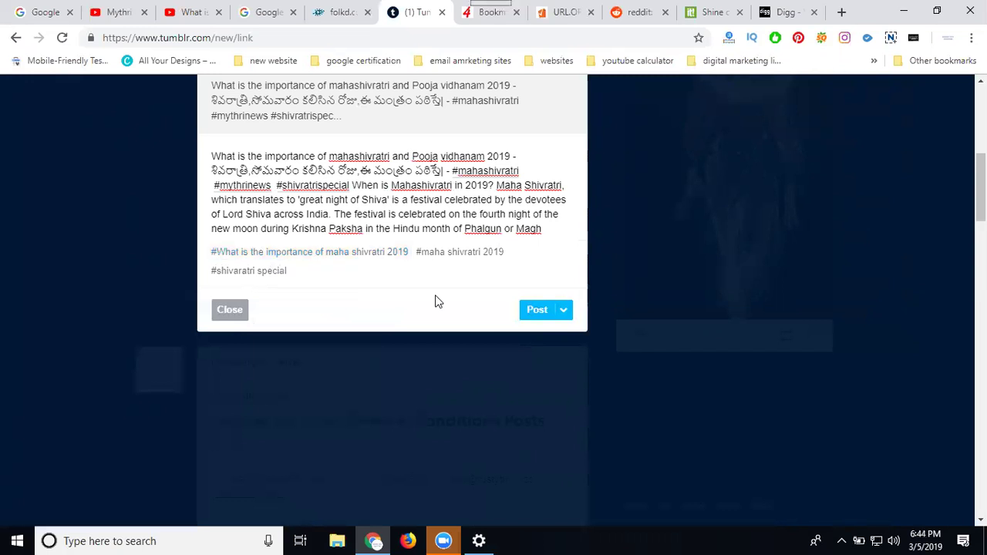
click(532, 310)
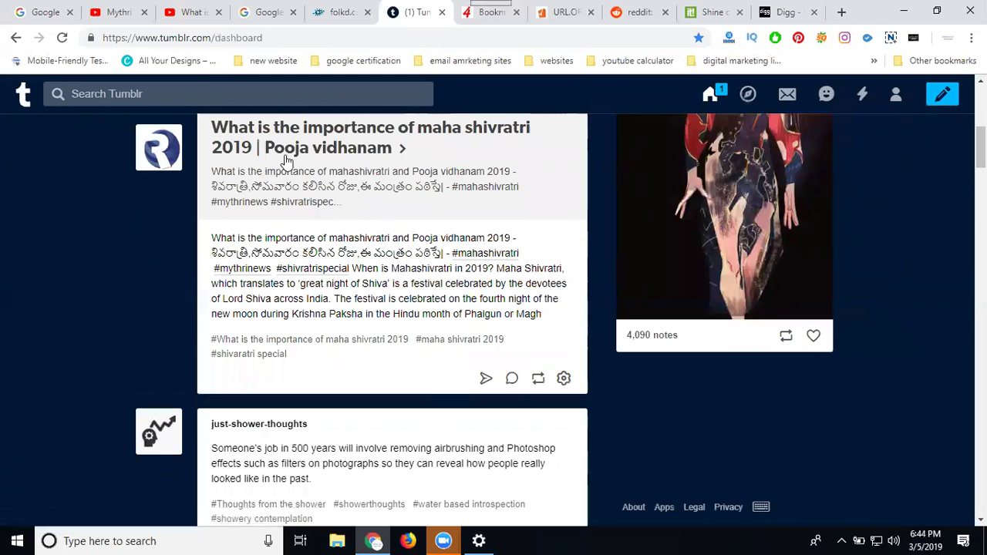
Submit the video address to Bookmark4You, back out of the firewall block, and move to URL.ORG.
click(188, 12)
click(191, 40)
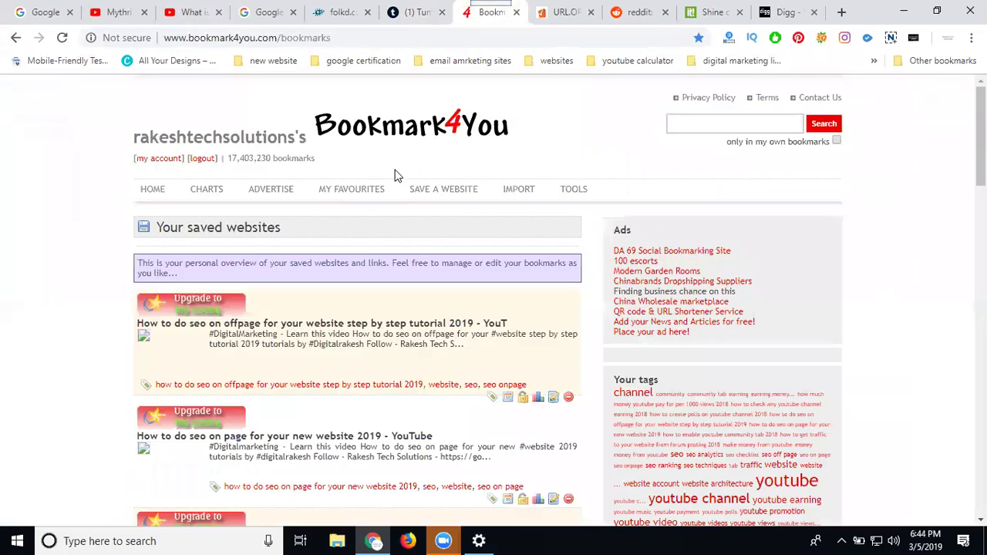
click(415, 192)
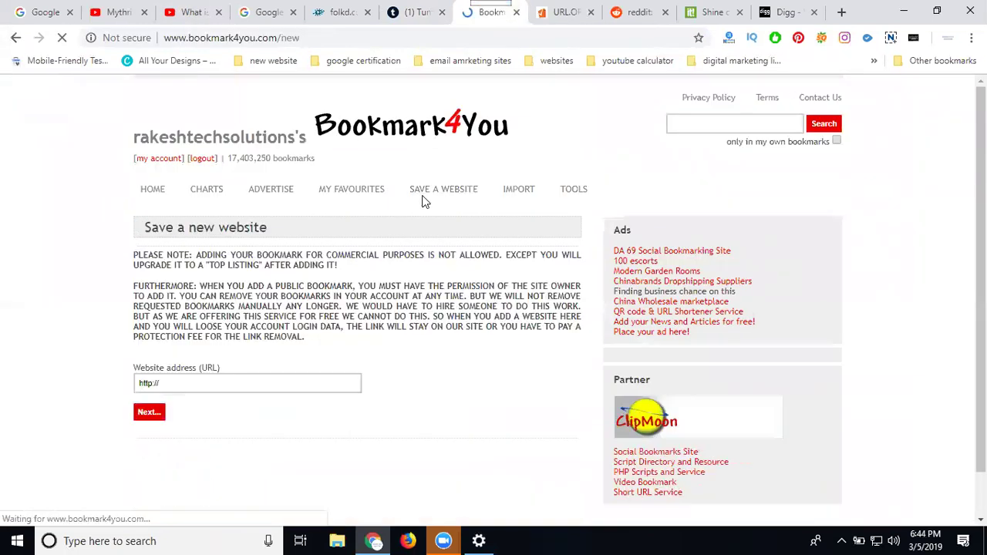
click(261, 383)
key(ctrl+a)
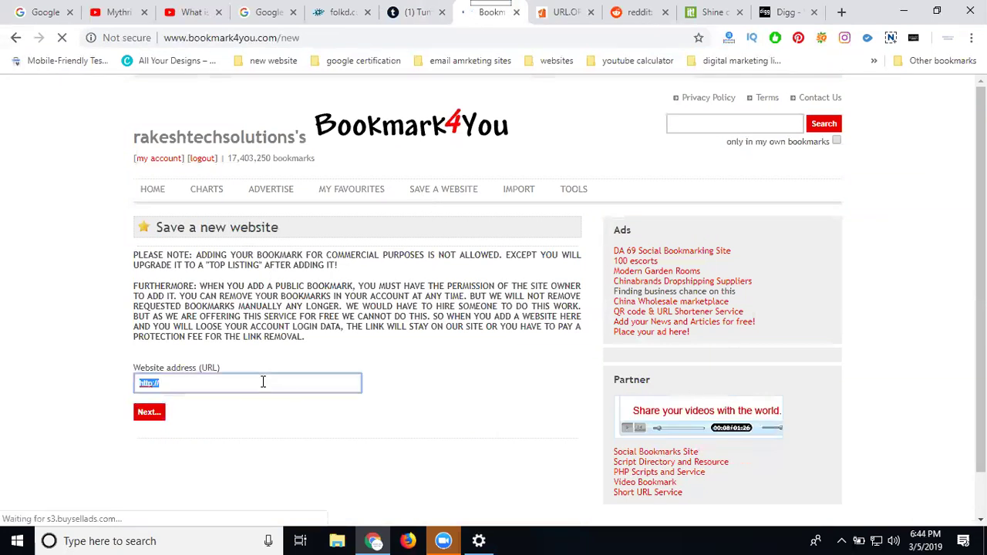
text(https://www.youtube.com/watch?v=aVSPcRMJ2nc)
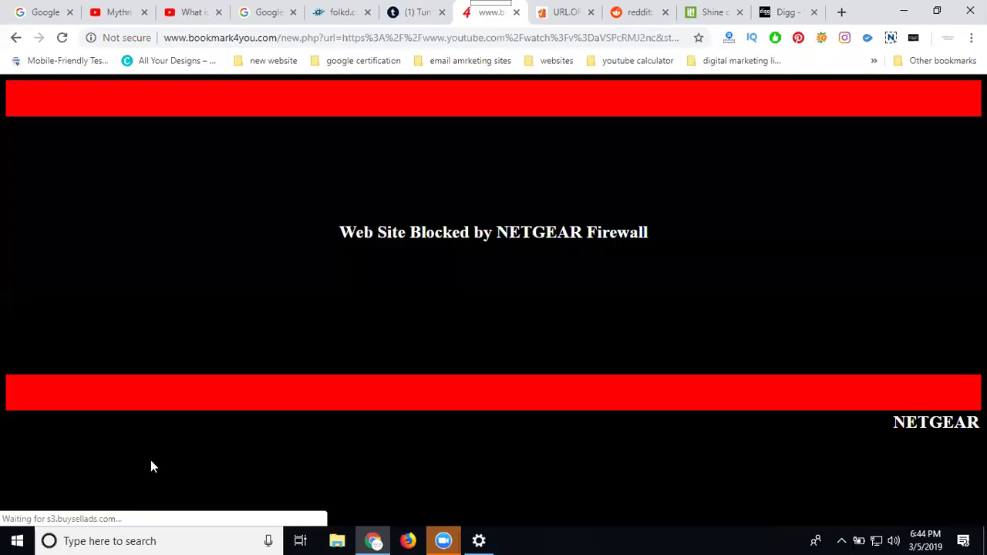
click(14, 39)
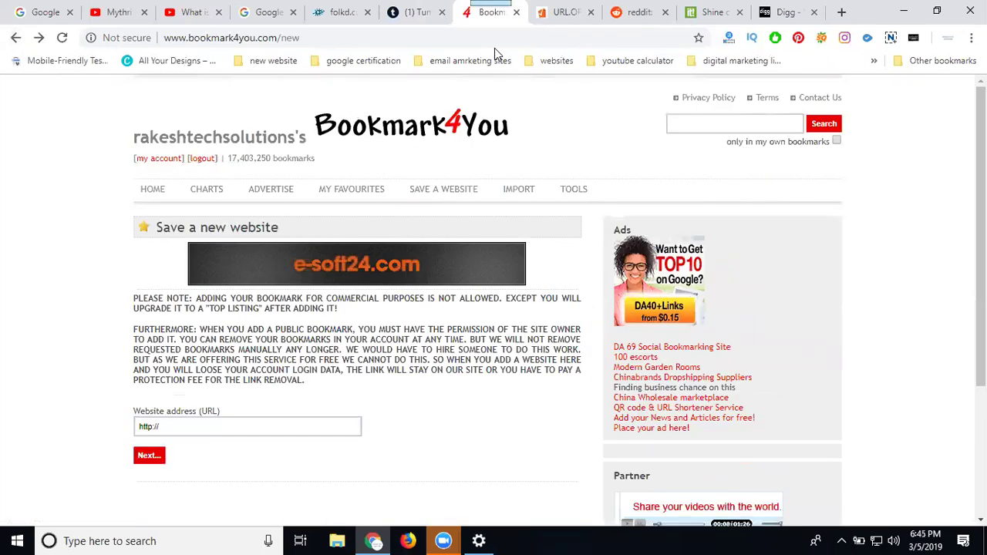
click(545, 16)
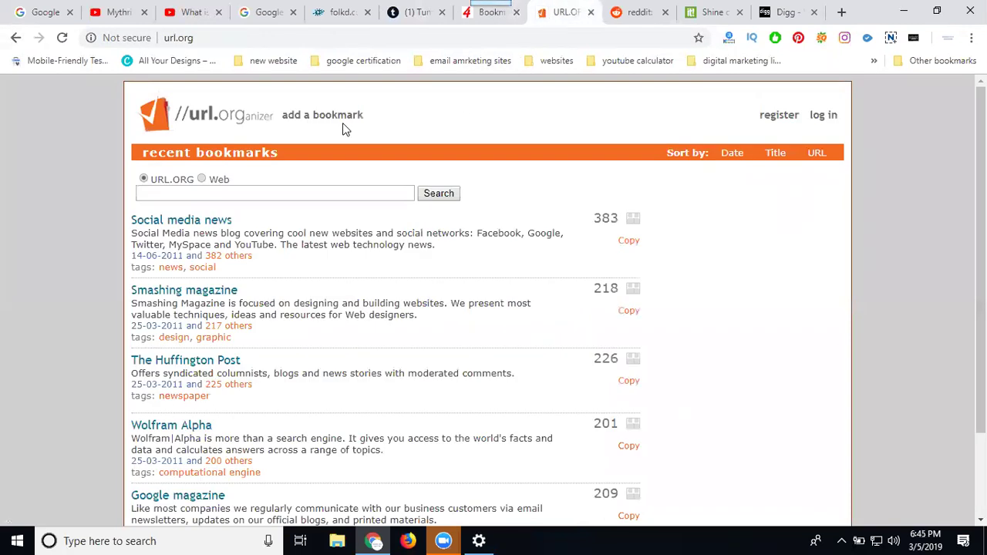
Log in to URL.ORGanizer and paste the video address into a new bookmark.
click(819, 116)
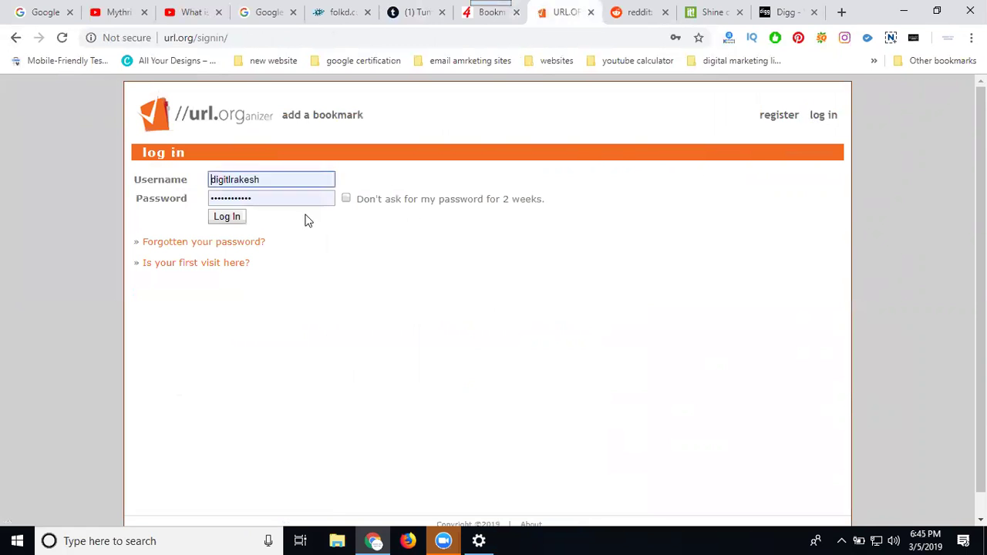
click(225, 219)
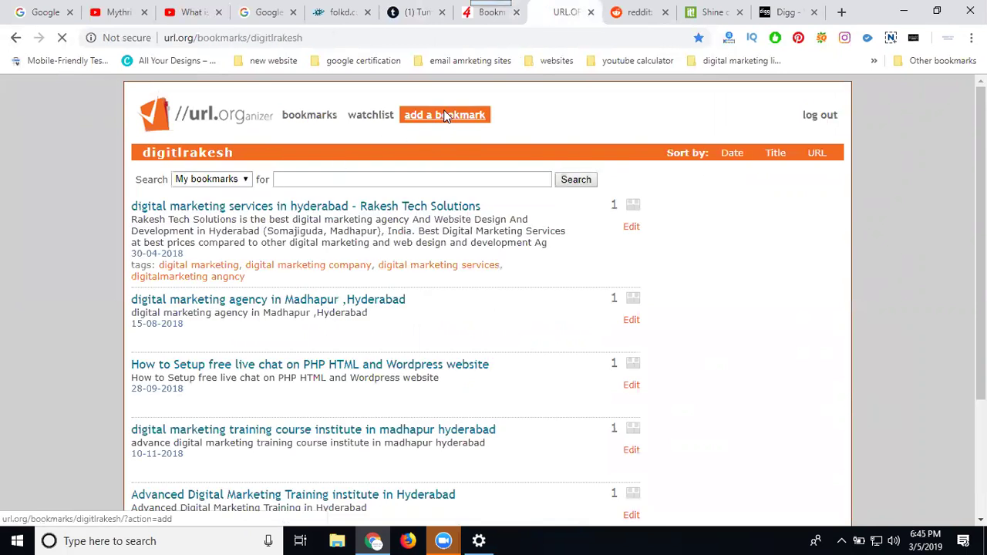
click(445, 115)
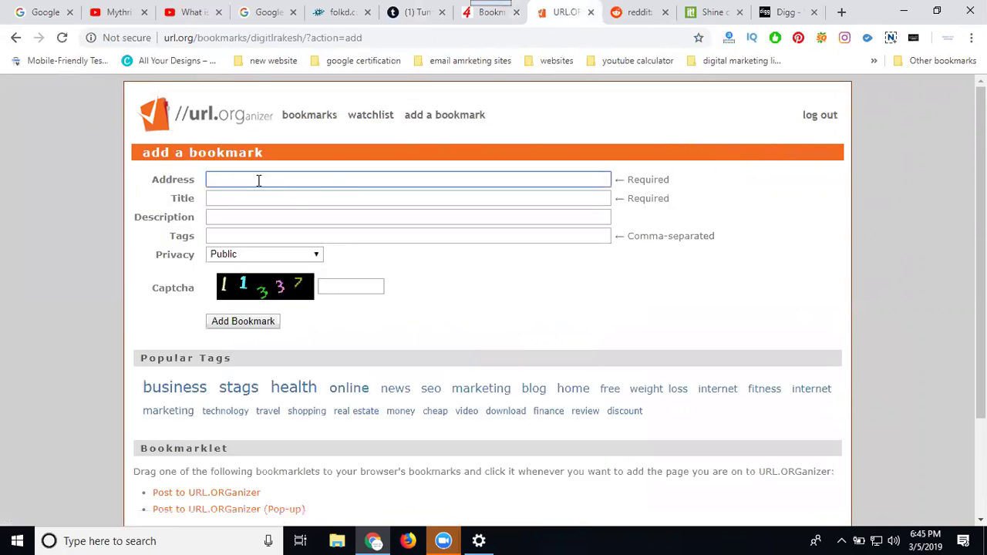
text(https://www.youtube.com/watch?v=aVSPcRMJ2nc)
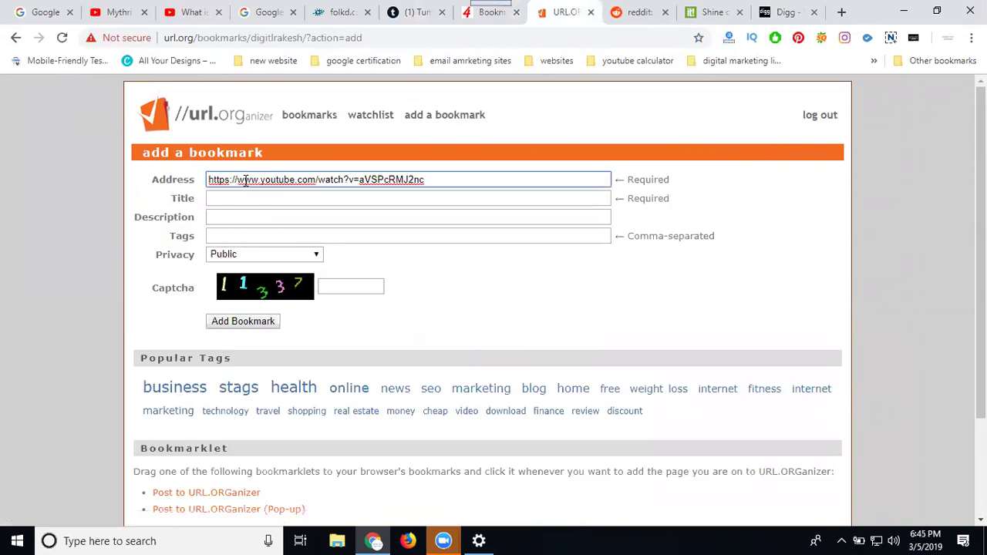
Use the copied video title as the bookmark's title and description.
click(192, 13)
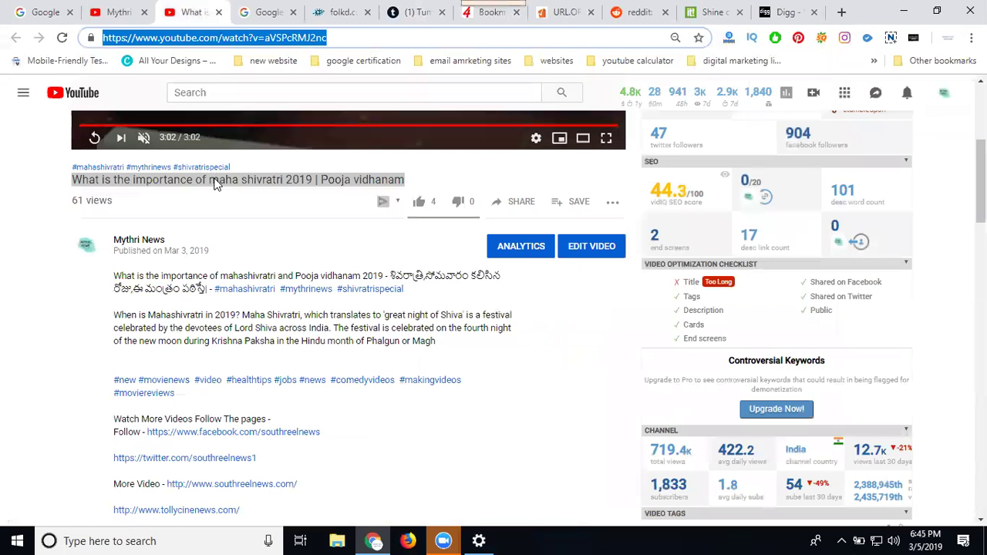
right_click(214, 181)
click(239, 189)
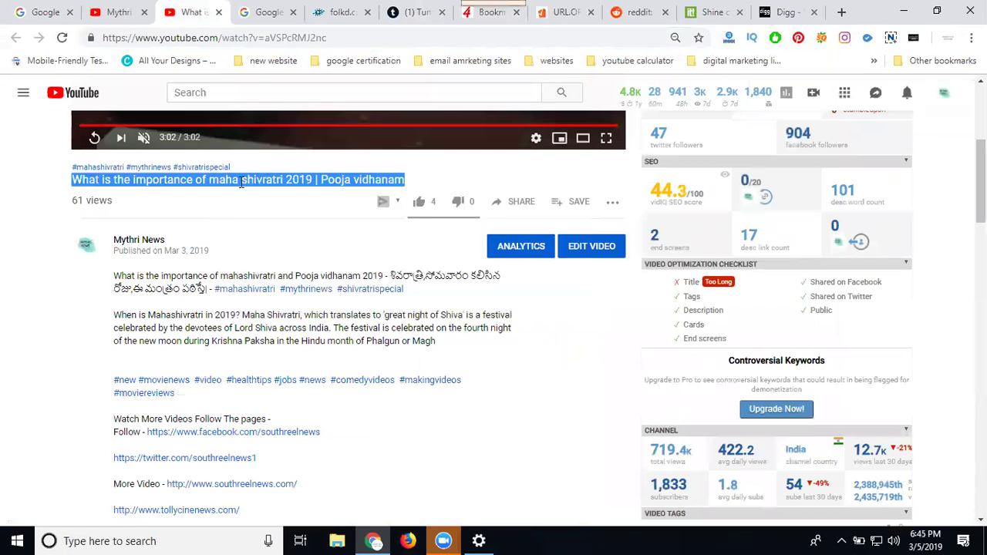
click(566, 12)
click(308, 199)
text(What is the importance of maha shivratri 2019 | Pooja vidhanam)
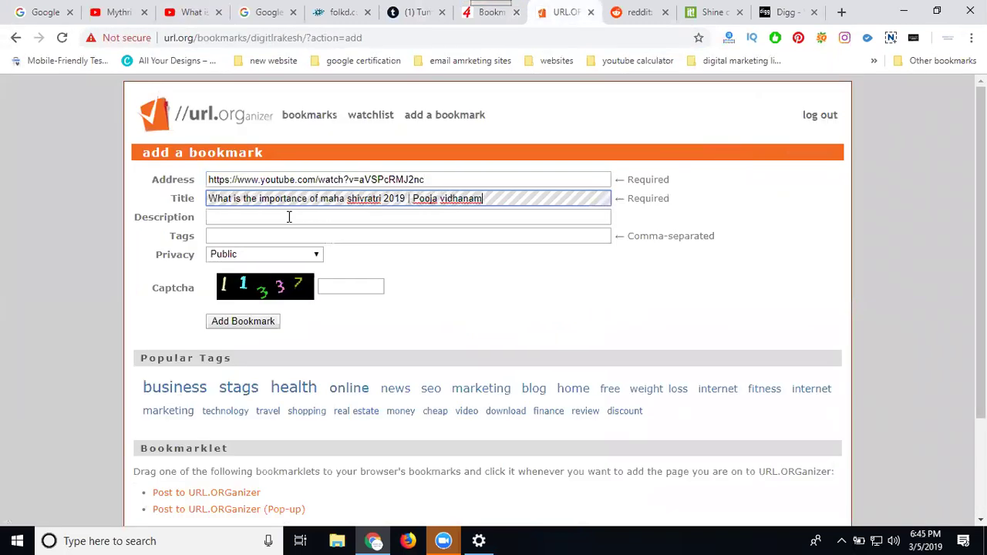
click(285, 218)
text(What is the importance of maha shivratri 2019 | Pooja vidhanam)
Enter comma-separated title tags and captcha 11337, submit, and go back after the server error.
click(273, 236)
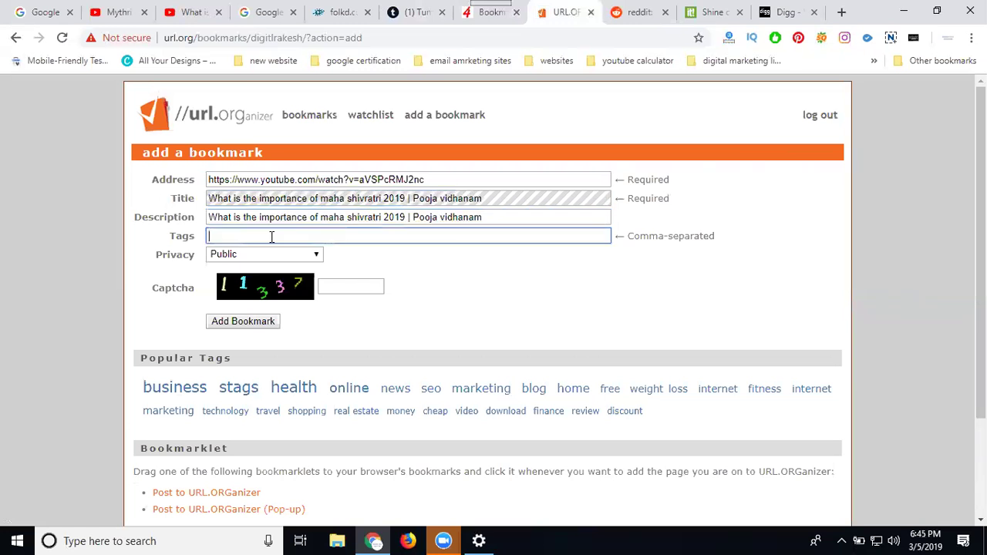
text(What is the importance of maha shivratri 2019 | Pooja vidhanam)
click(411, 236)
key(BackSpace)
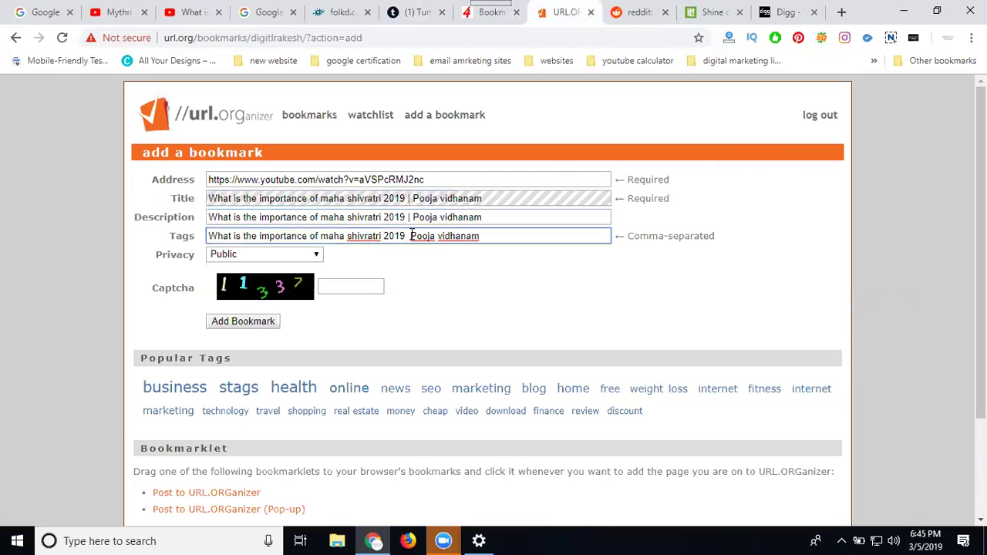
key(BackSpace)
text(,)
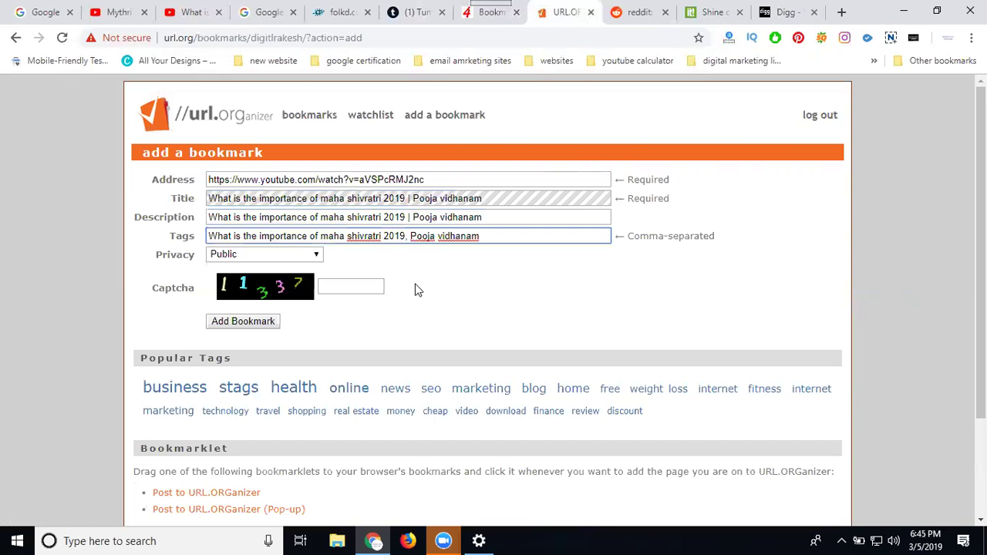
click(364, 283)
text(11)
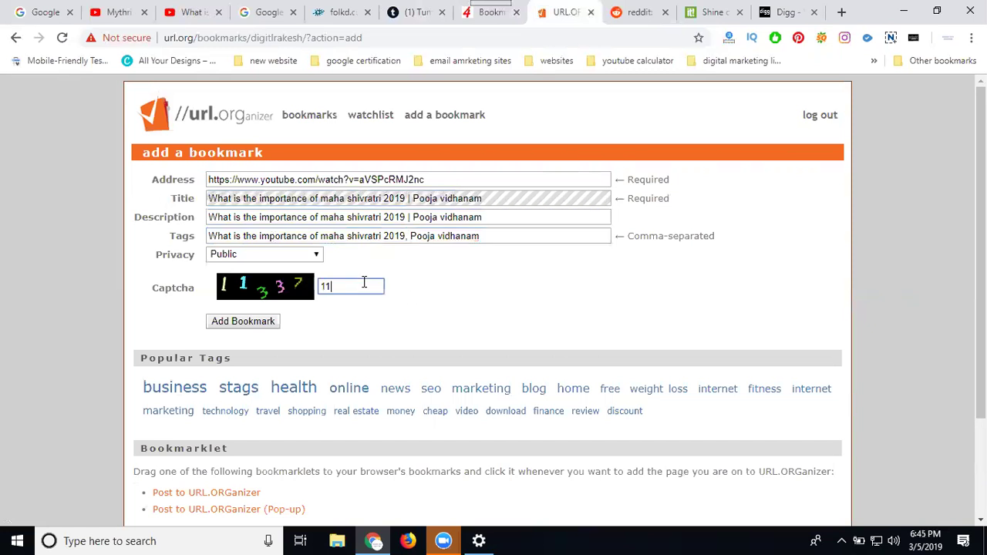
text(337)
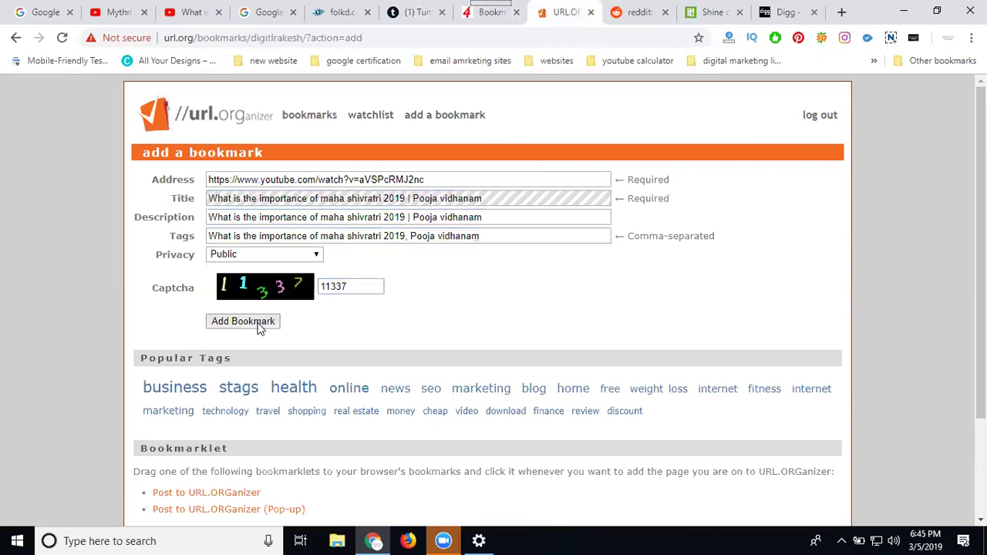
click(260, 323)
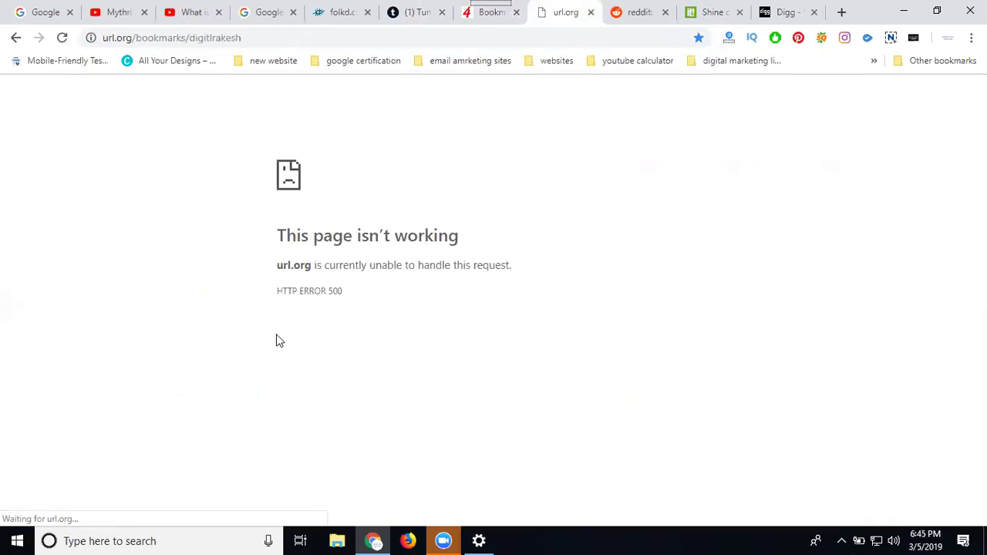
click(16, 39)
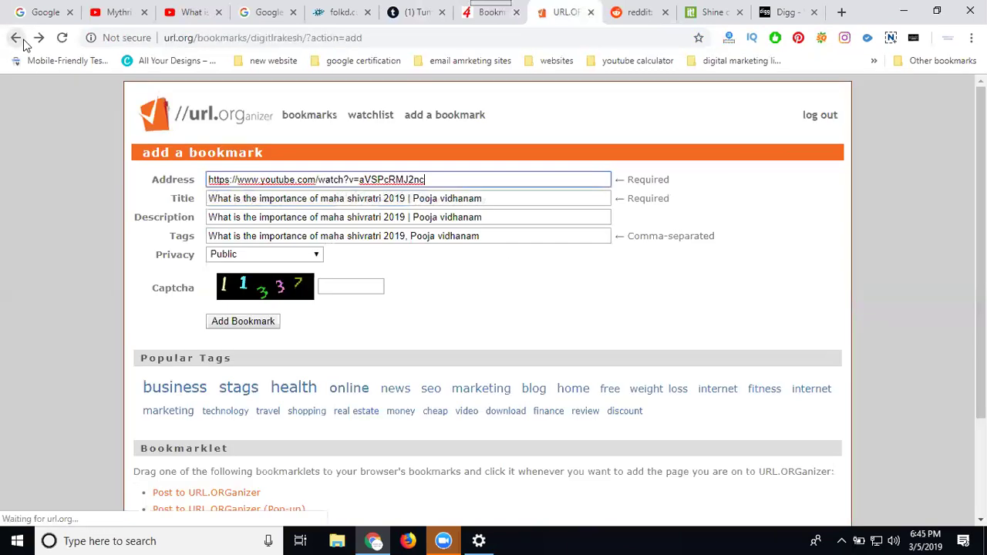
Check the URL.ORGanizer bookmarks for the maha shivratri video entry dated 05-03-2019, then go to Reddit.
click(297, 116)
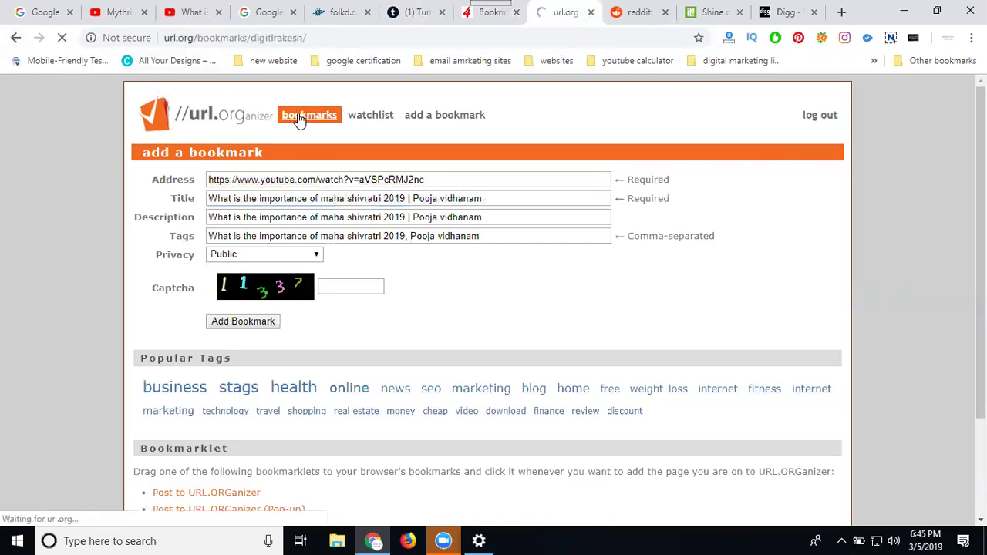
scroll(139, 231, down, 1)
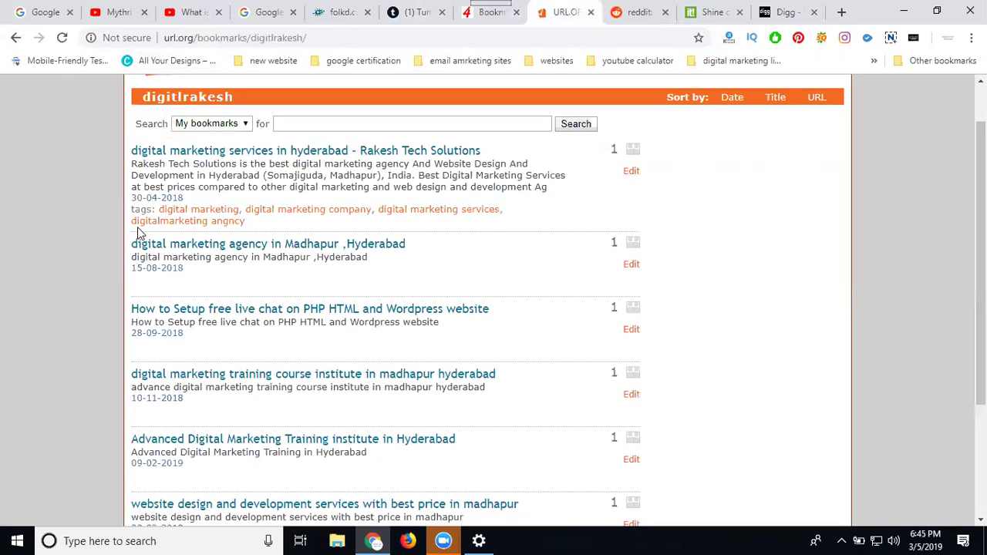
scroll(175, 336, down, 3)
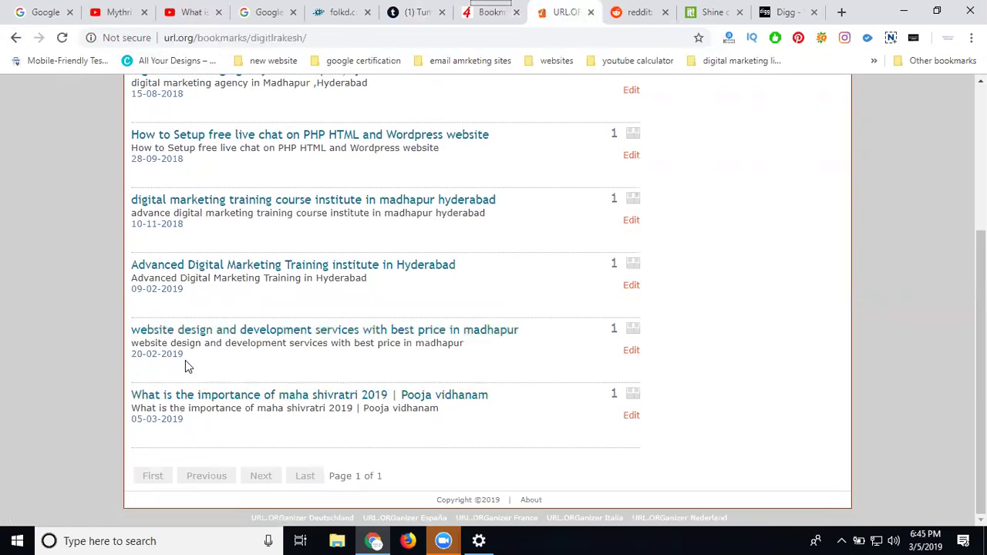
scroll(185, 304, up, 3)
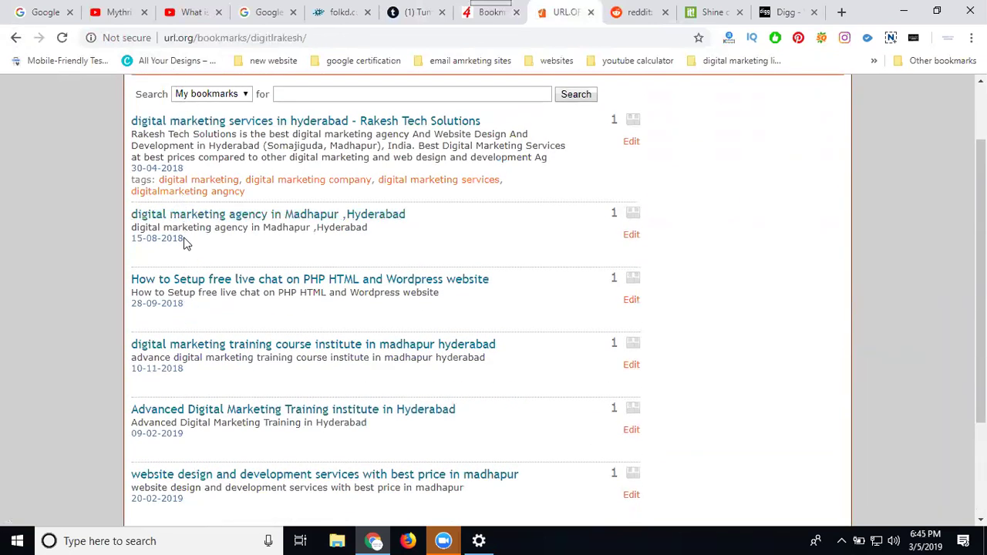
scroll(185, 244, down, 3)
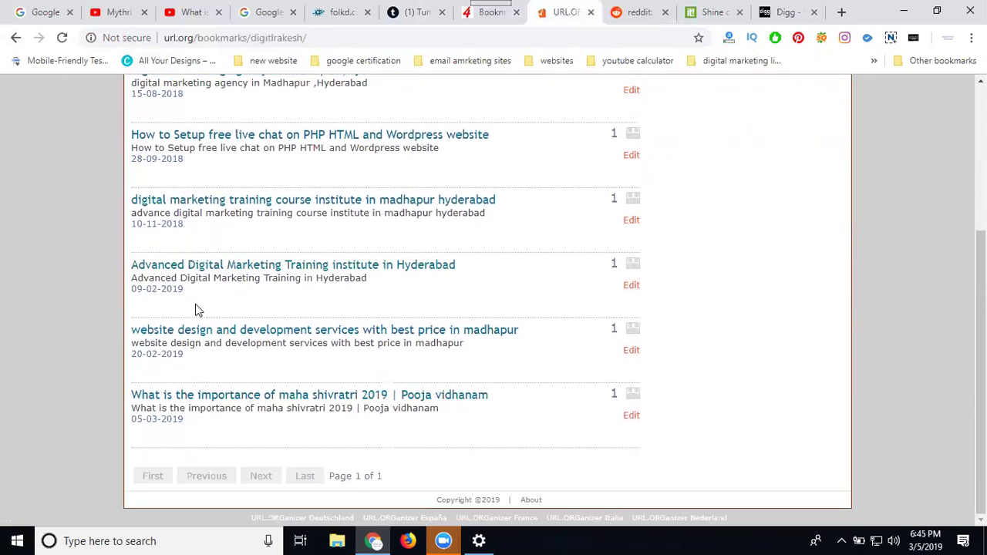
scroll(196, 310, up, 2)
scroll(196, 304, up, 2)
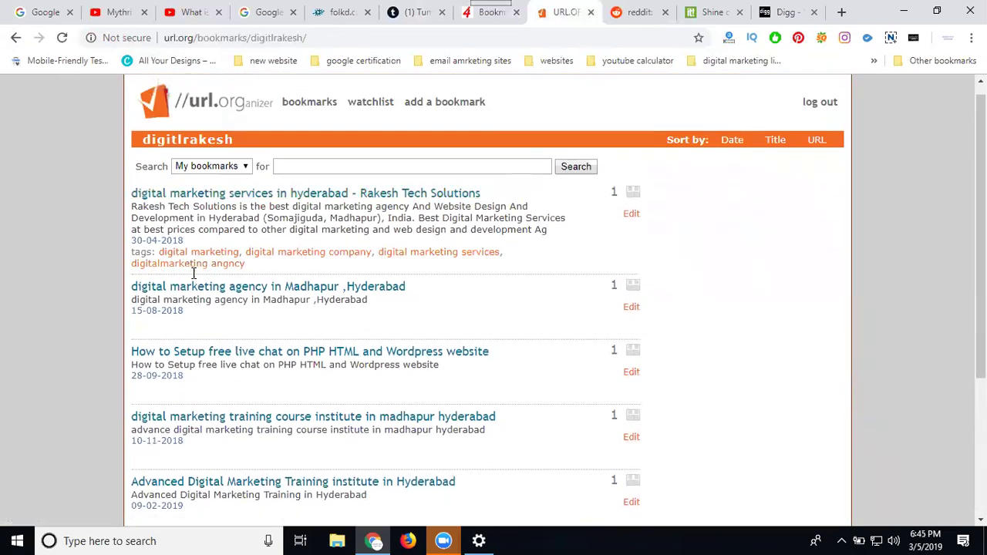
scroll(193, 273, down, 3)
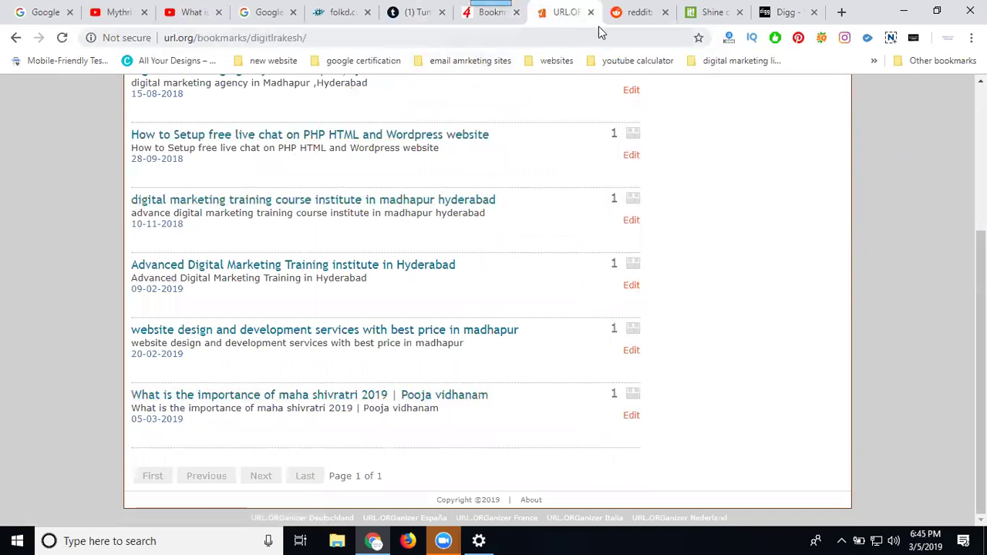
click(626, 21)
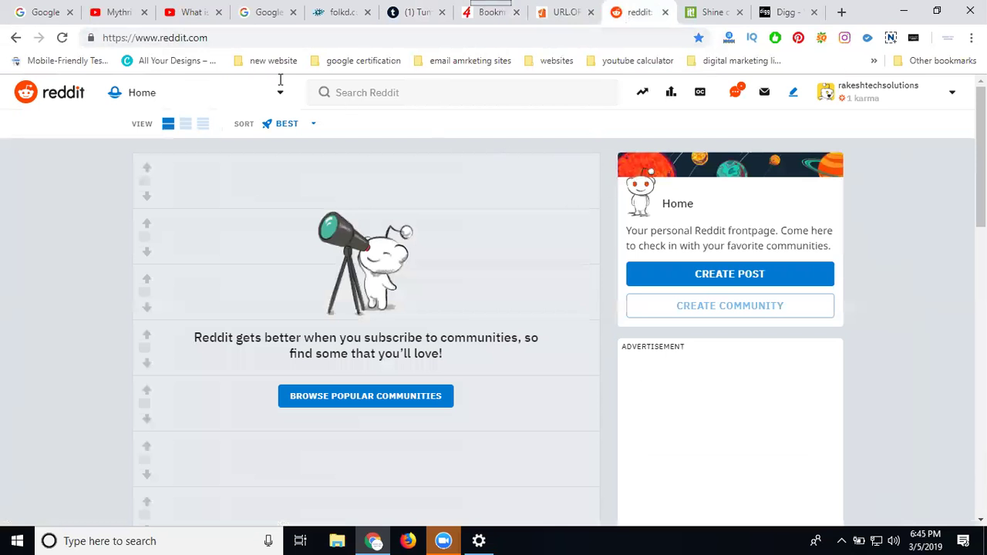
Share the shivratri video from YouTube's share carousel to Reddit as a prefilled link post.
click(193, 13)
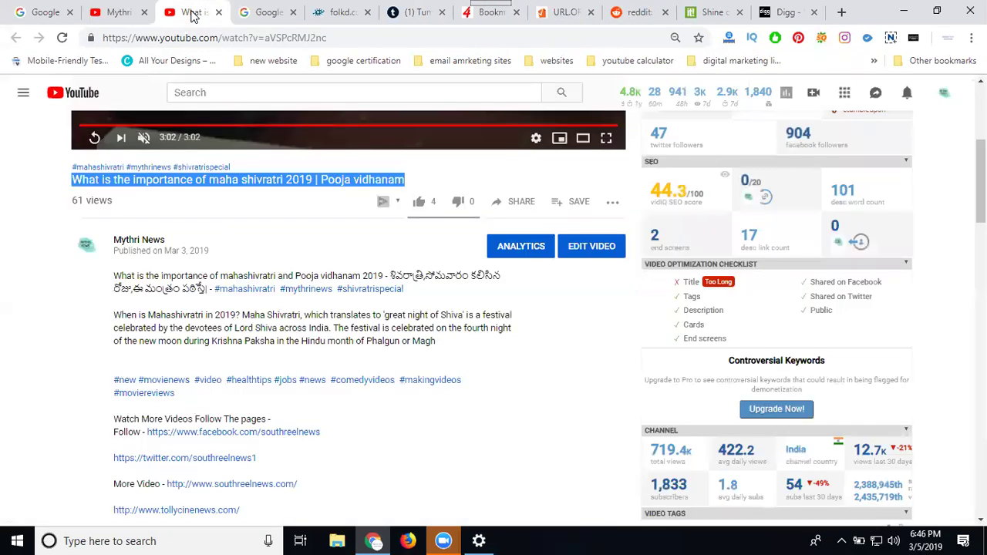
click(514, 203)
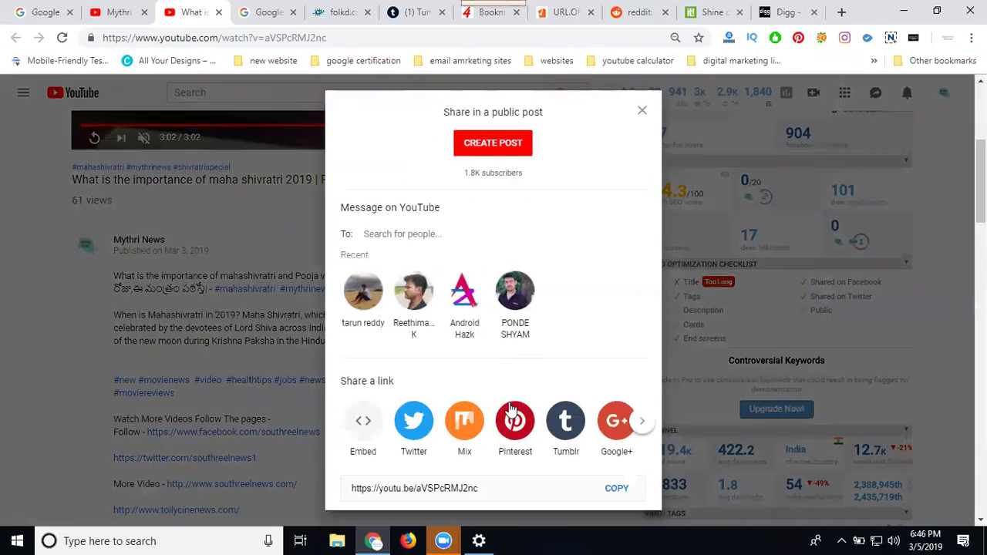
click(636, 424)
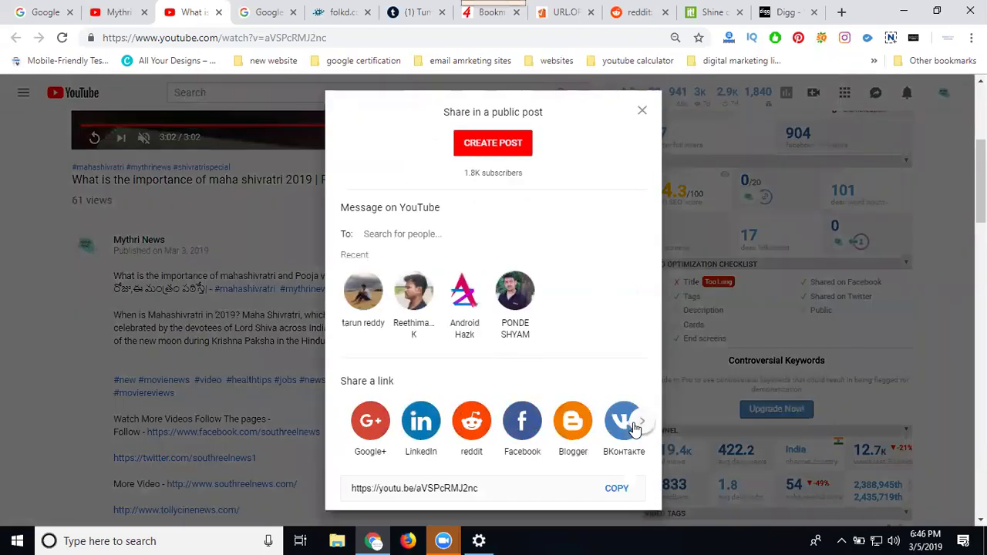
click(419, 434)
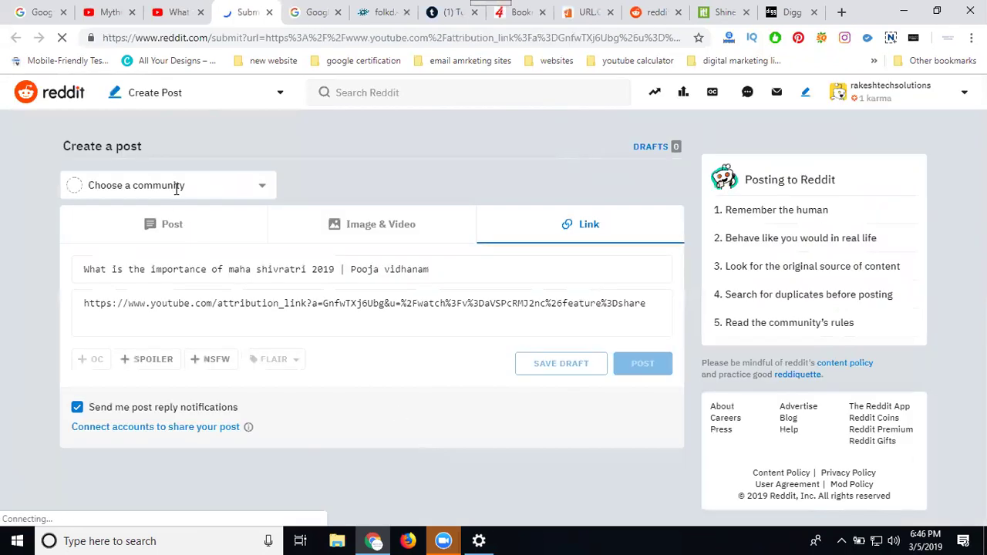
Publish the maha shivratri video link post to your own Reddit profile.
click(175, 190)
click(154, 242)
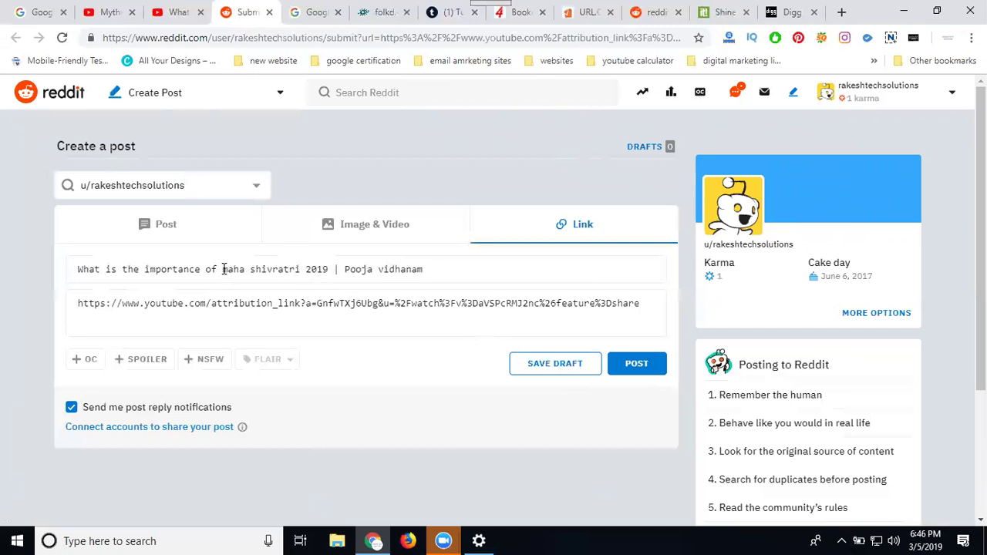
drag(223, 269, 427, 272)
key(ctrl+c)
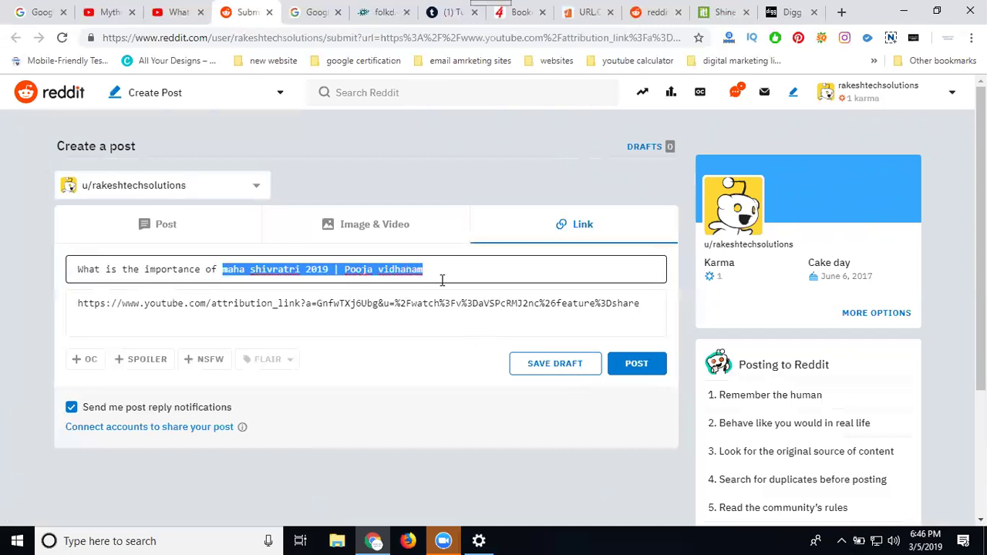
click(629, 363)
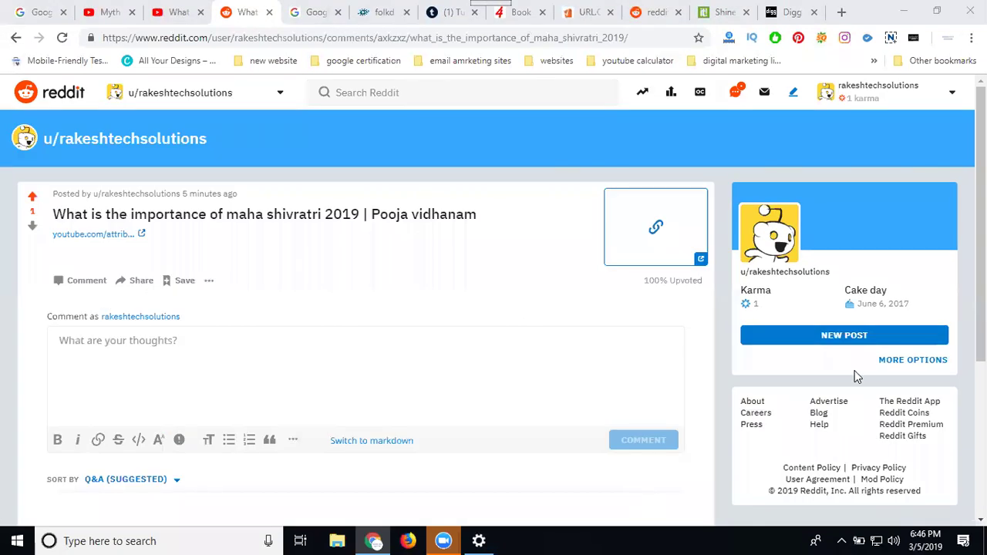
Start a Reddit comment with the pasted title words, moving 2019 to the end.
click(161, 340)
key(ctrl+v)
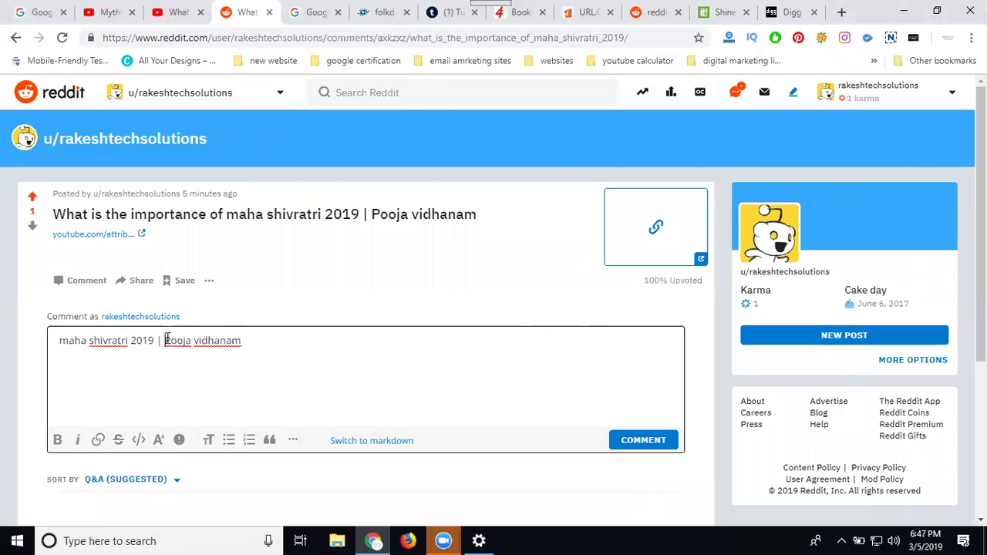
key(BackSpace)
key(BackSpace)
key(BackSpace)
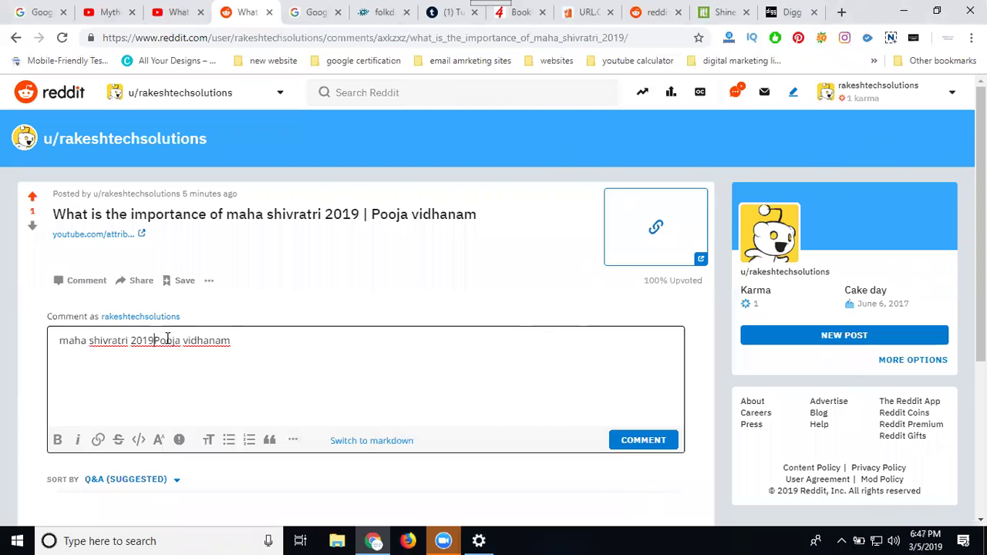
key(shift+Left)
key(shift+Left)
key(shift+Left)
key(shift+Left)
key(BackSpace)
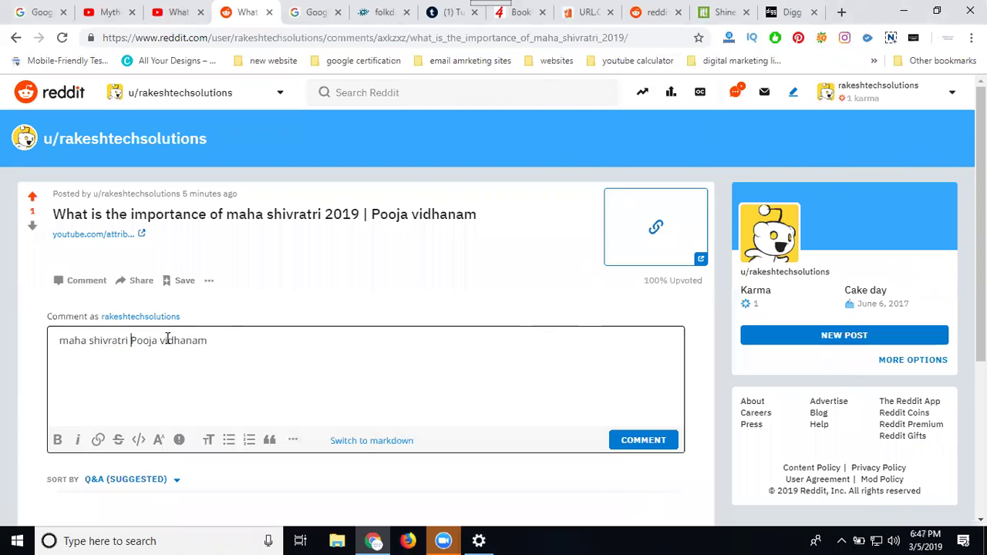
text(2019 -)
Add the YouTube video link to the comment, post it, and select its keyword phrase.
click(179, 11)
click(160, 39)
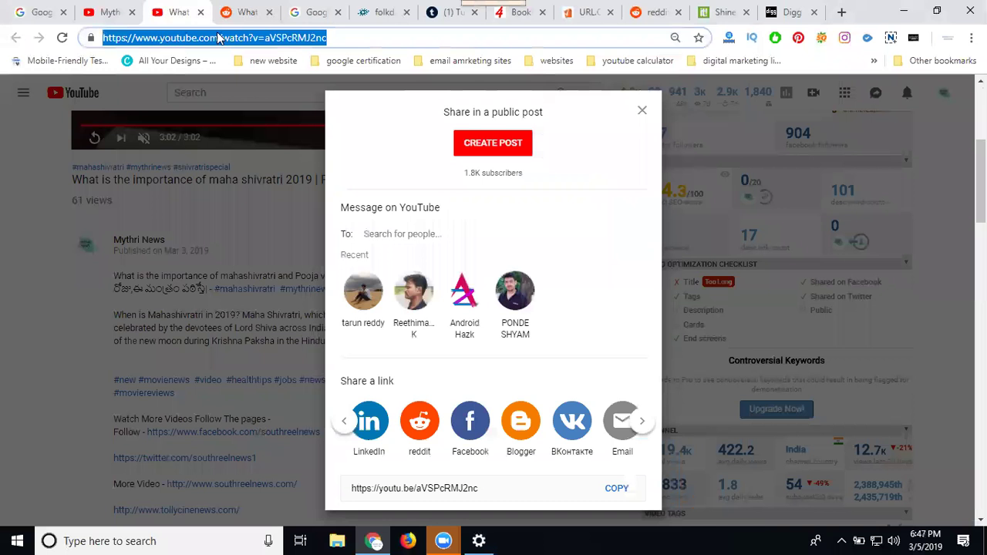
click(239, 12)
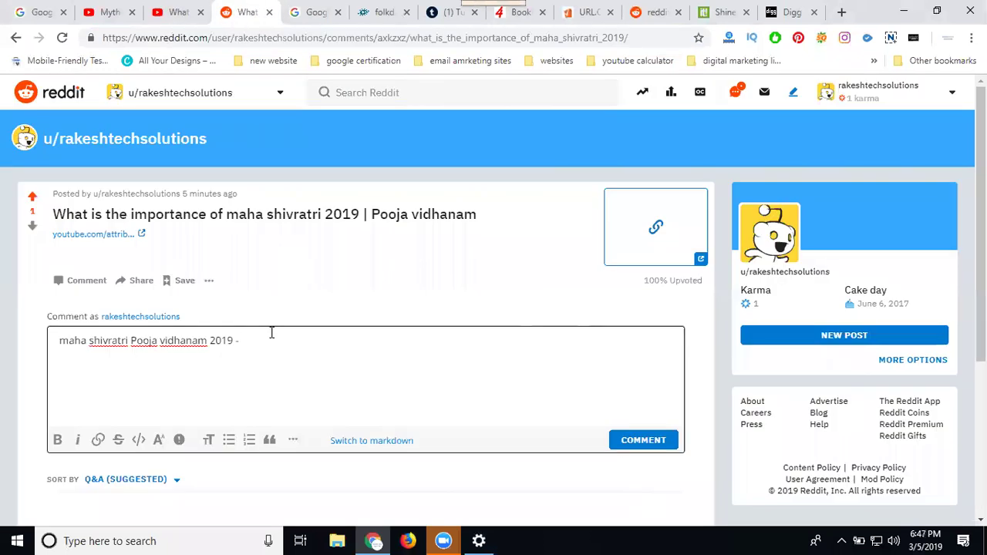
text(https://www.youtube.com/watch?v=aVSPcRMJ2nc)
click(633, 447)
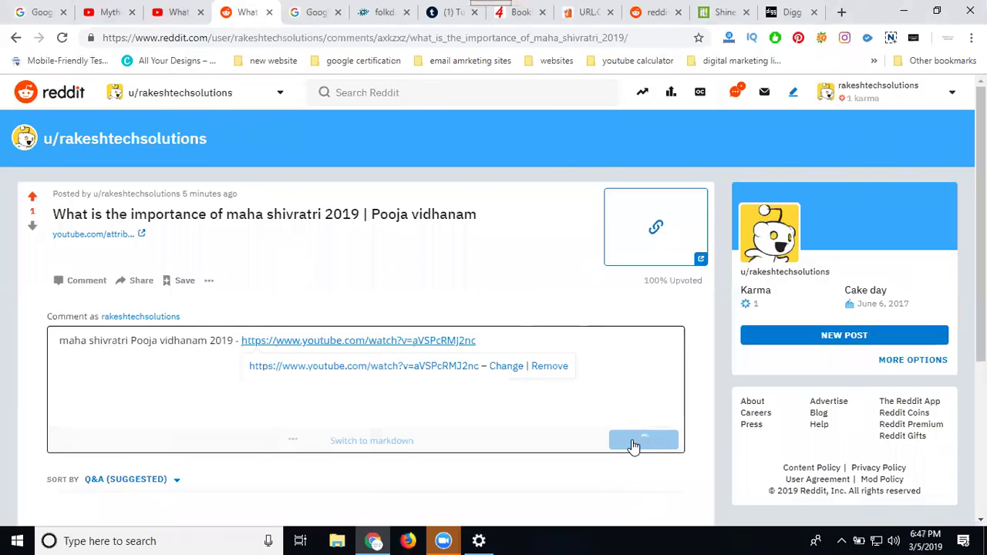
scroll(368, 375, down, 2)
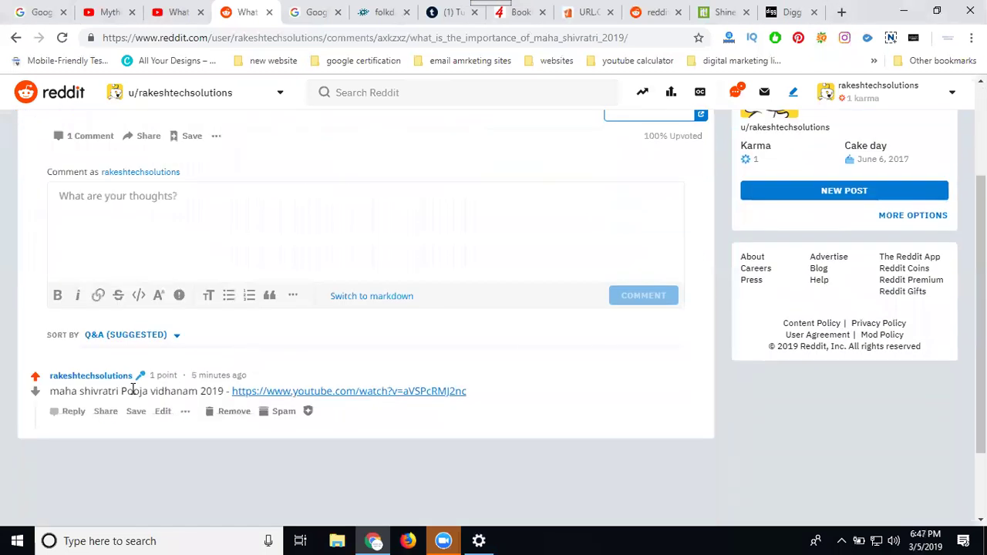
drag(52, 391, 223, 393)
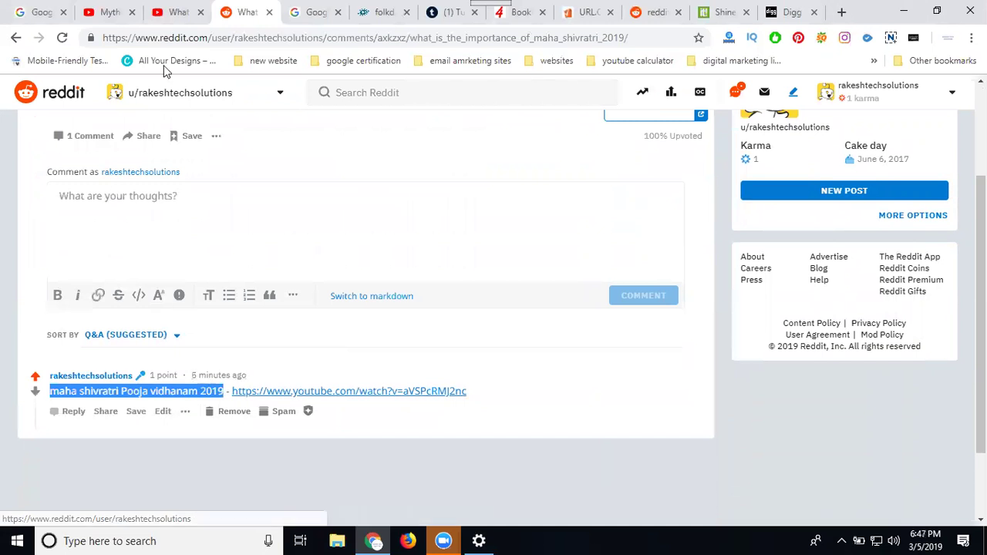
click(162, 12)
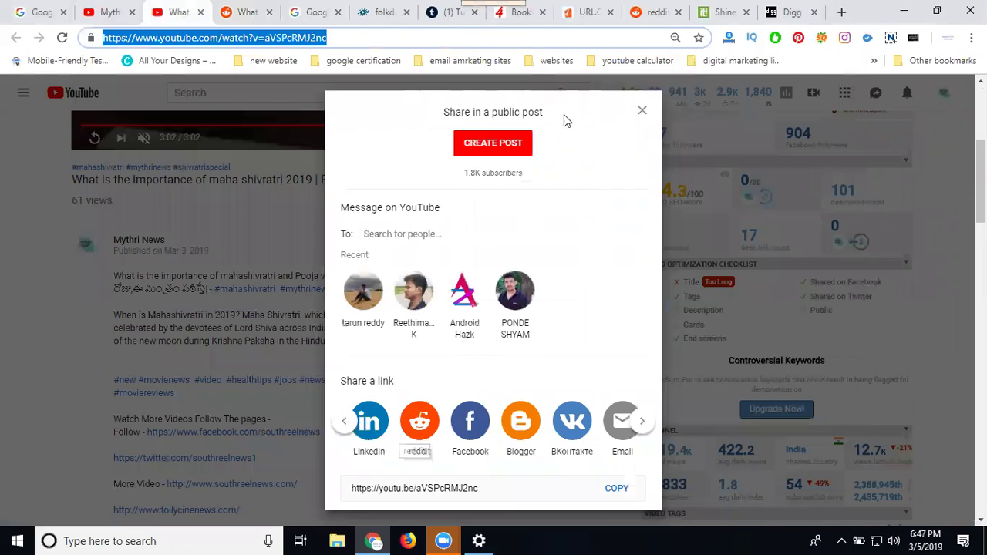
Recheck the Tumblr dashboard, then close YouTube's Share window and select the video URL.
click(433, 19)
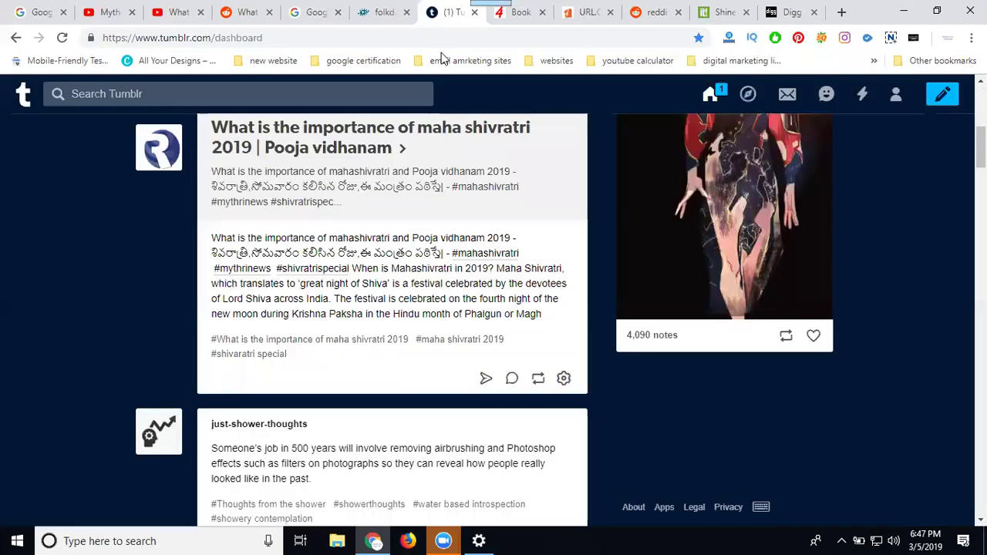
scroll(381, 241, up, 3)
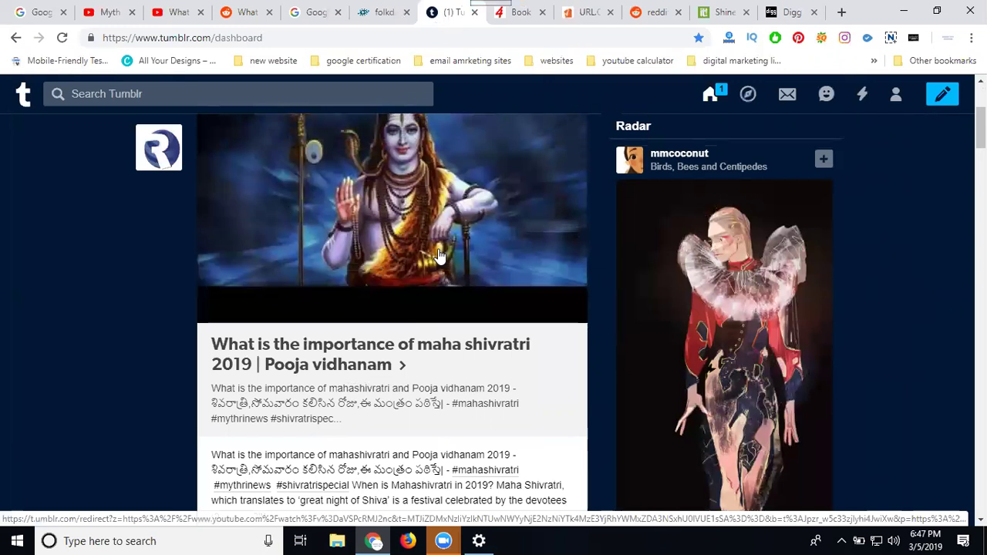
key(ctrl+3)
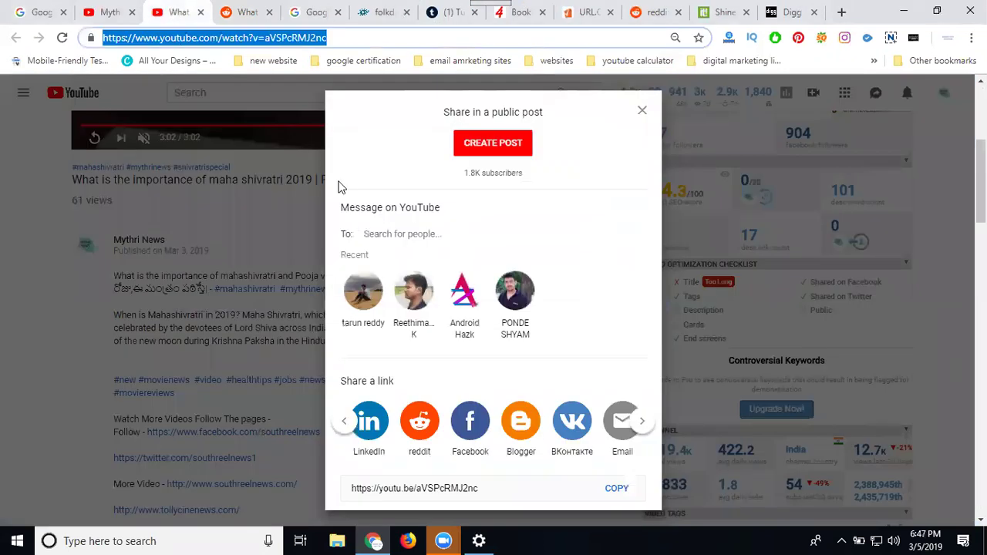
click(195, 86)
click(210, 39)
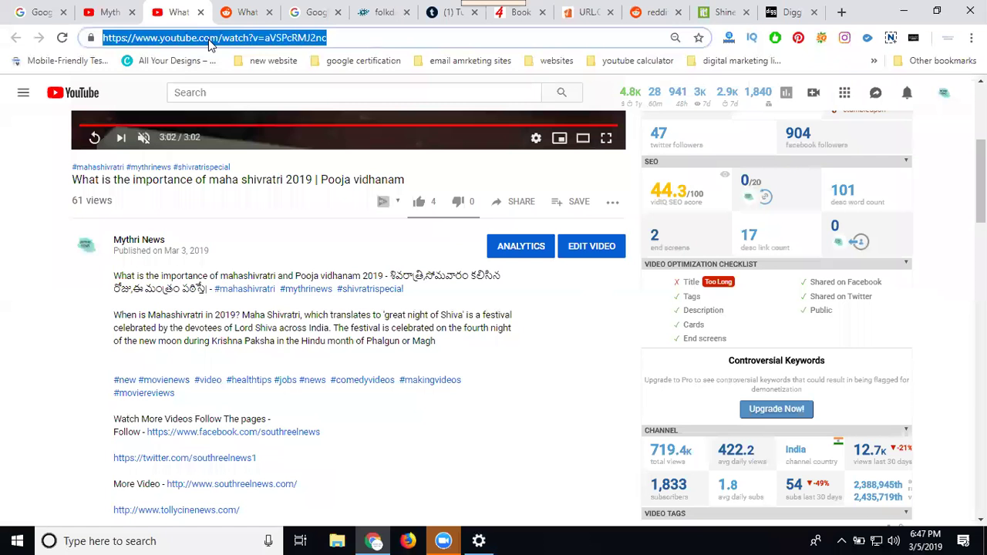
Open the video's share options, select its full title, and switch to Mix.
click(513, 204)
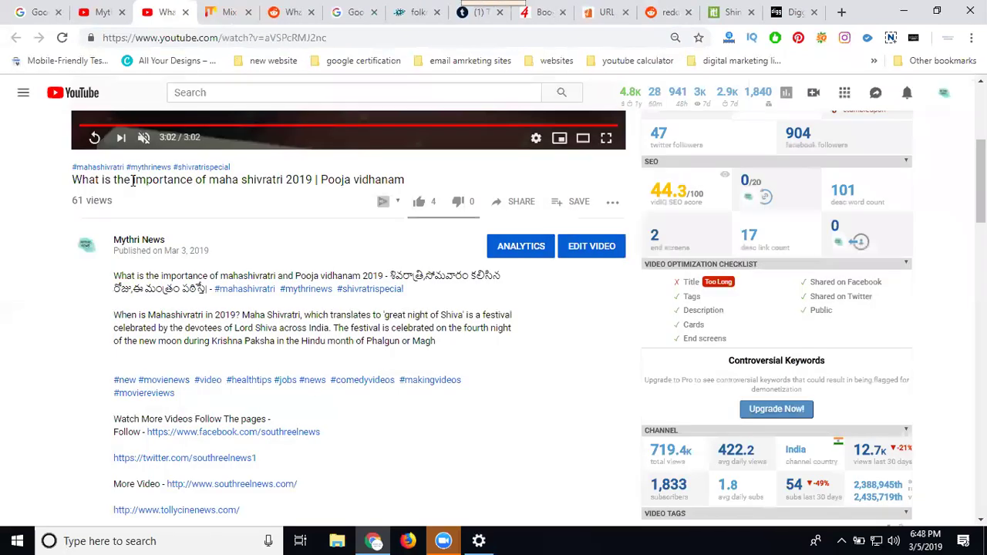
triple_click(132, 179)
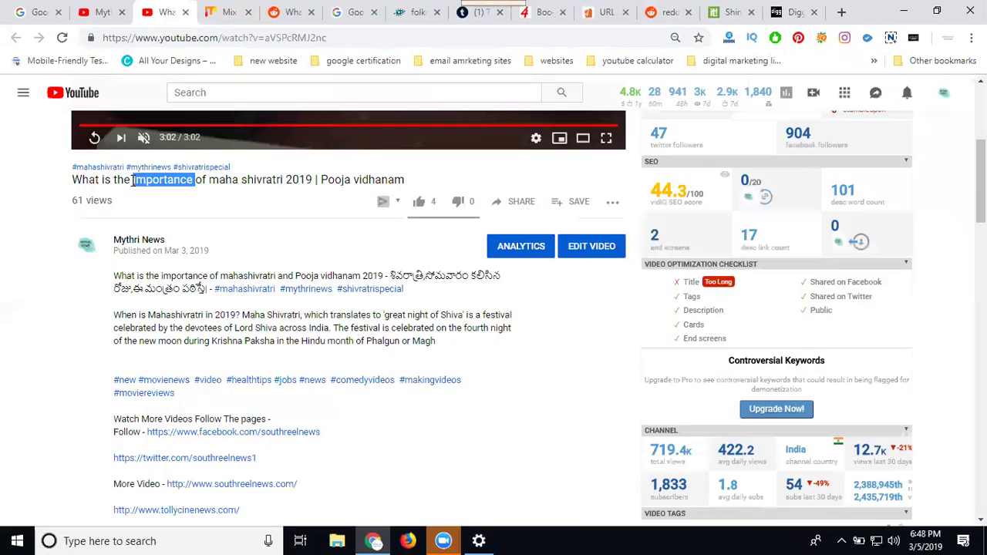
click(212, 12)
Create a Mix collection named 'What is the importance of maha shivratri 2019' and add the video.
double_click(690, 215)
key(ctrl+a)
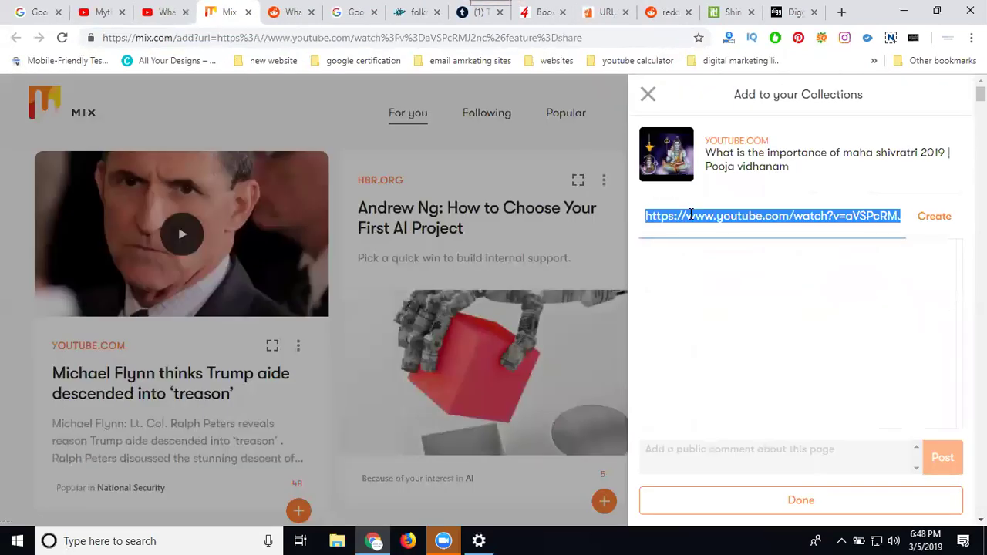
text(What is the importance of maha shivratri 2019 | Po)
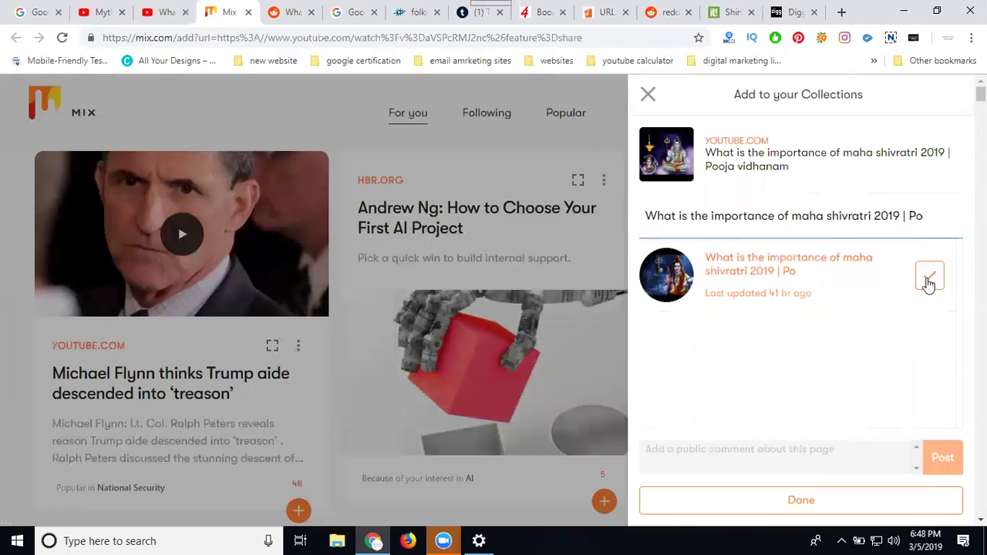
click(929, 278)
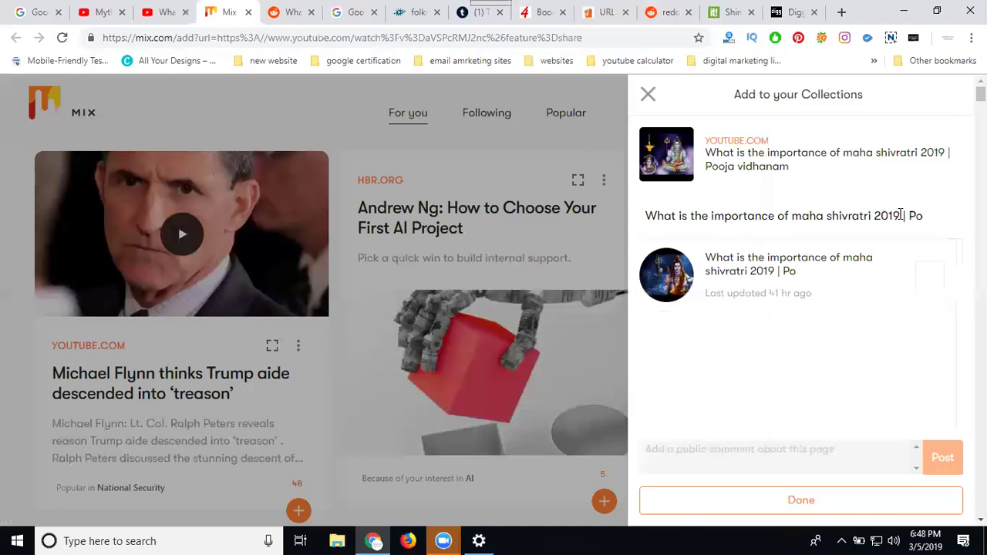
drag(900, 216, 959, 223)
key(BackSpace)
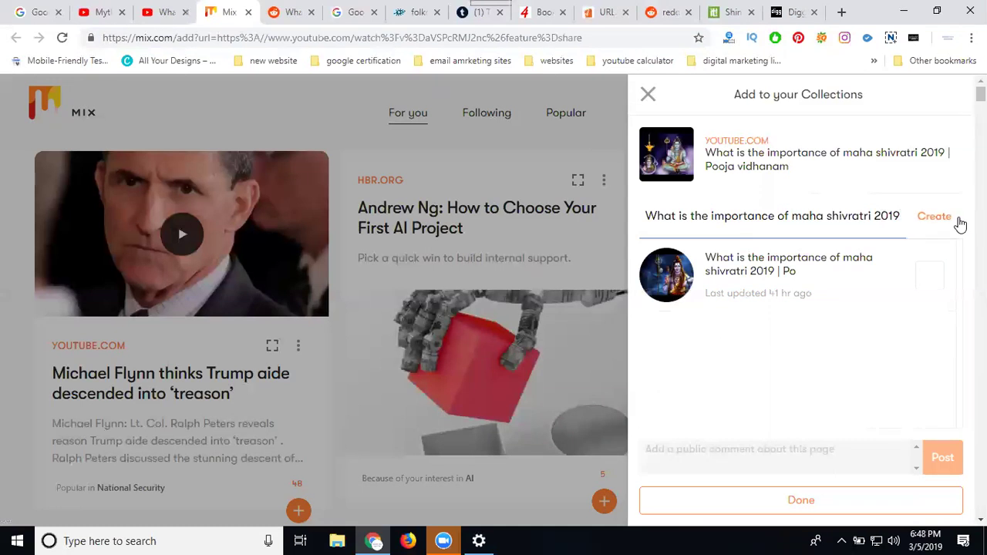
click(936, 218)
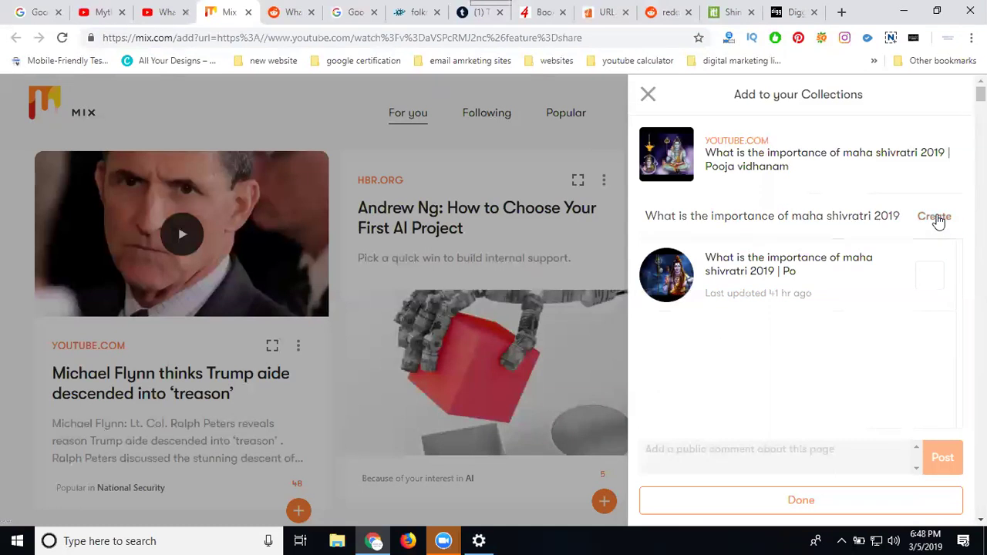
click(883, 347)
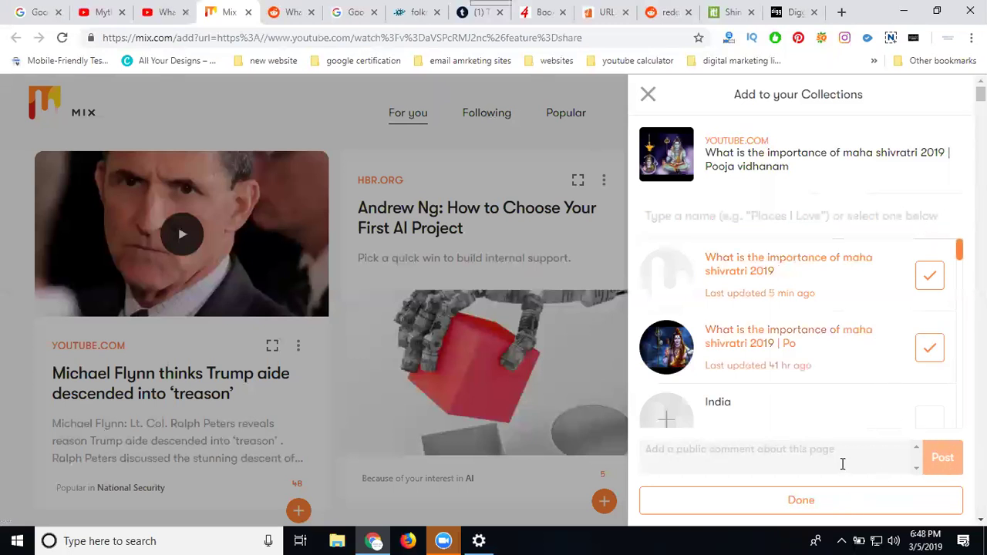
Post the video title as a comment with 'Pooja vidhanam' moved before 2019, then finish.
text(Pooja vidhanam)
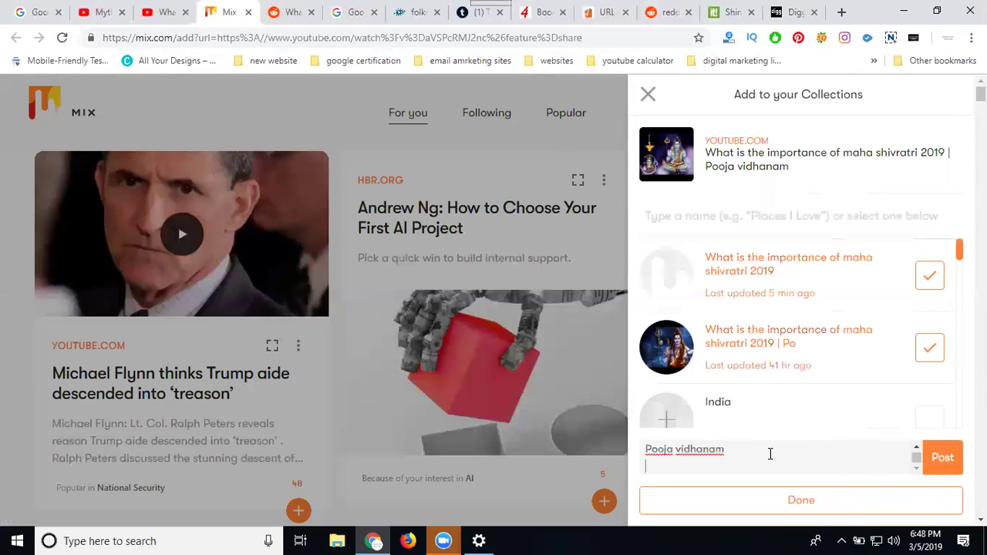
scroll(769, 454, up, 1)
mouse_move(758, 459)
mouse_down()
mouse_move(646, 462)
mouse_move(645, 451)
mouse_move(646, 466)
mouse_up()
key(ctrl+c)
key(BackSpace)
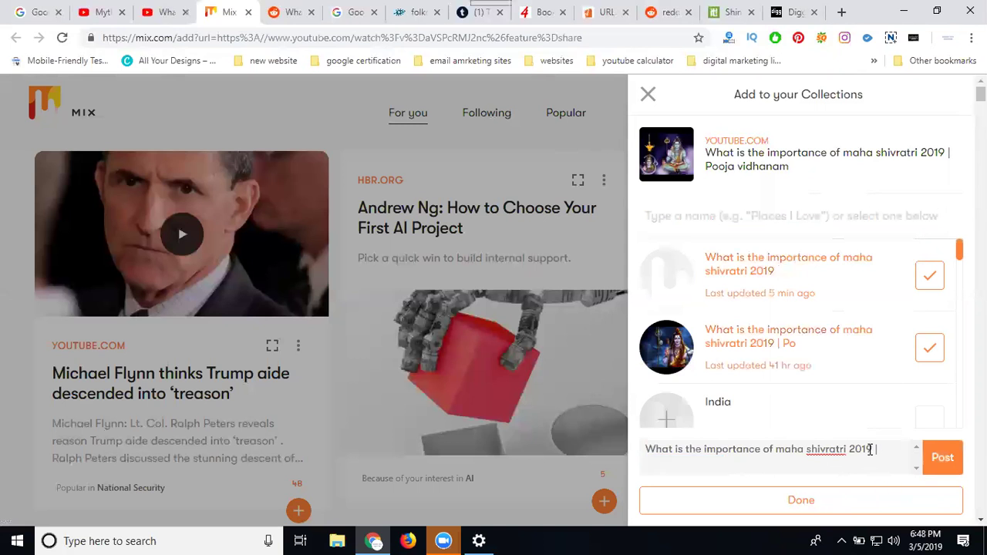
click(849, 451)
key(ctrl+v)
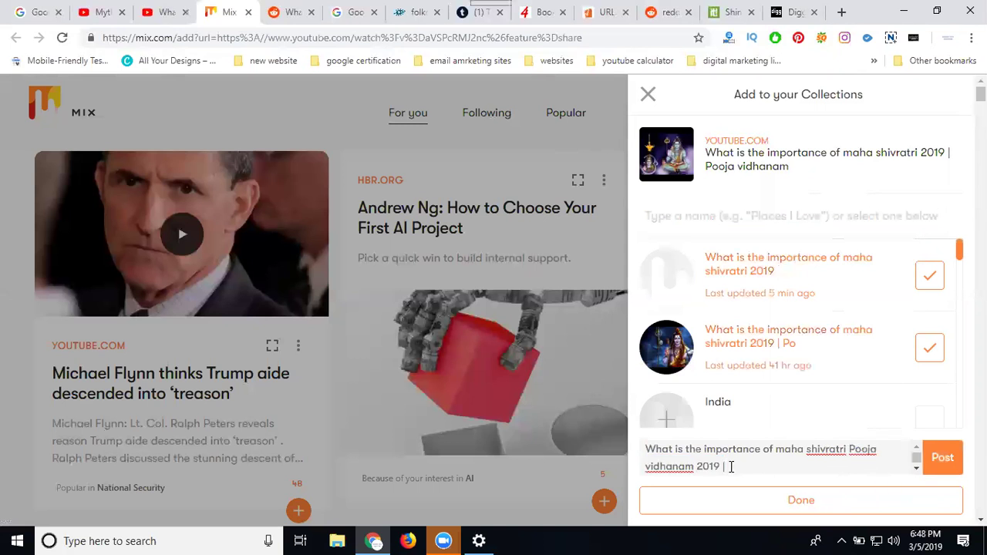
click(943, 459)
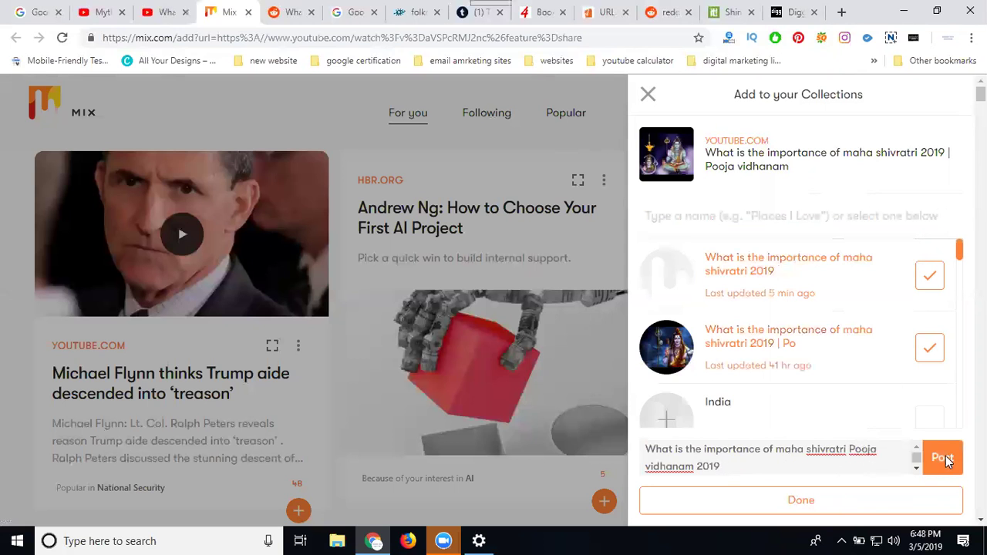
click(831, 503)
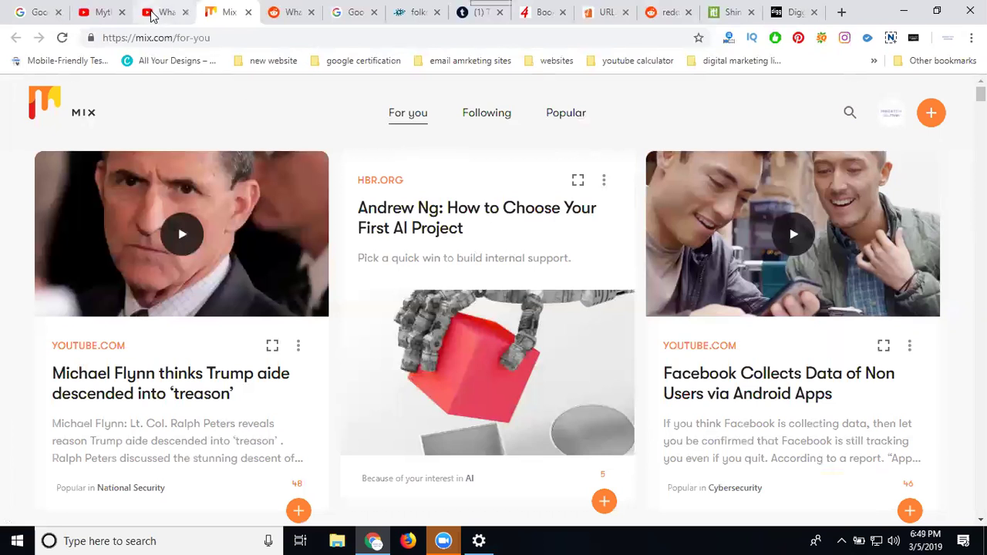
Return to the YouTube video tab and replay the shivratri video from the start.
click(152, 14)
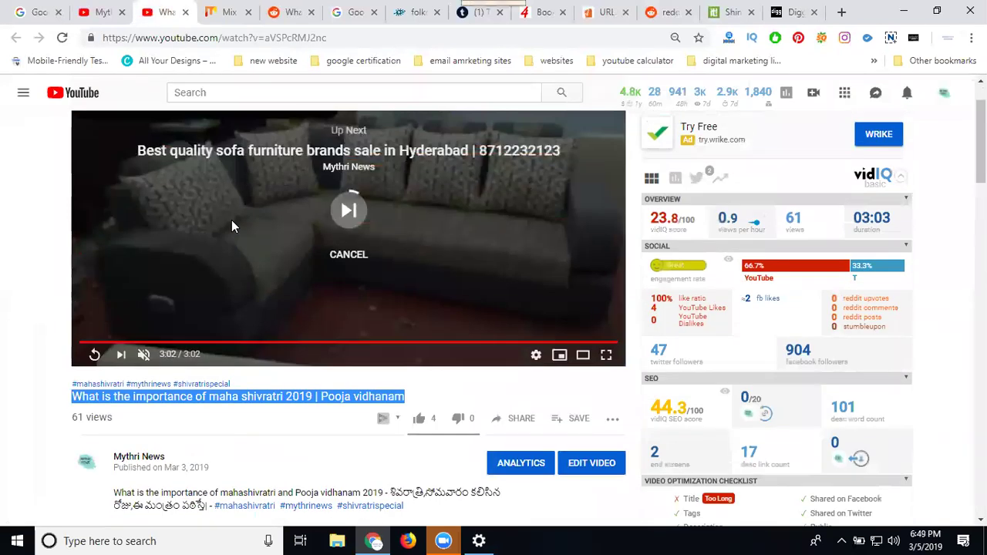
click(96, 354)
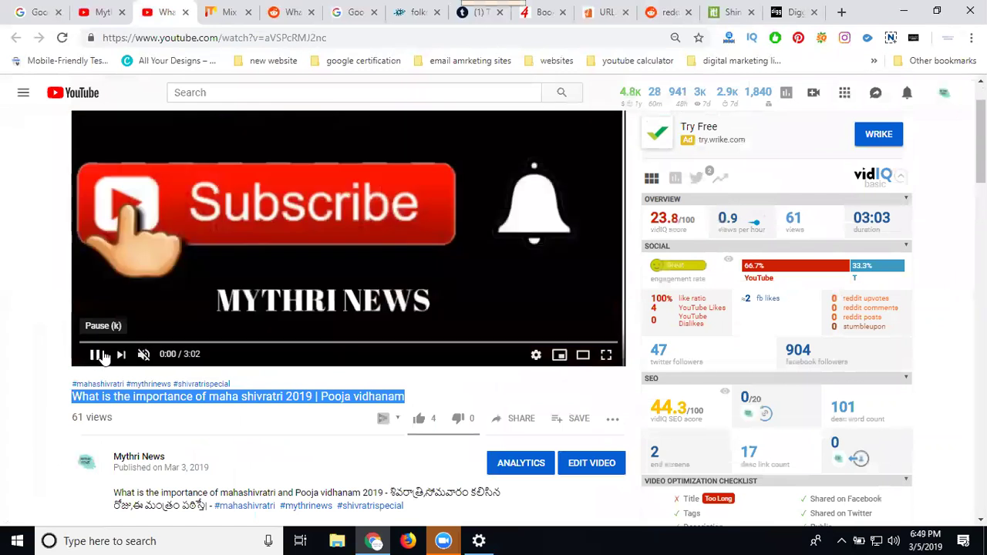
Pause the video and select its title up to 2019.
click(248, 240)
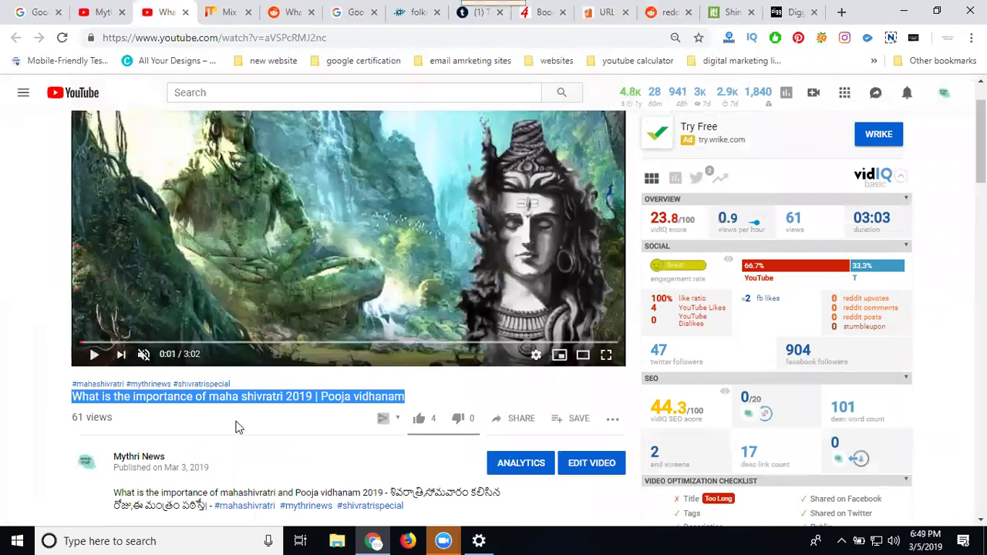
click(291, 400)
drag(311, 394, 77, 365)
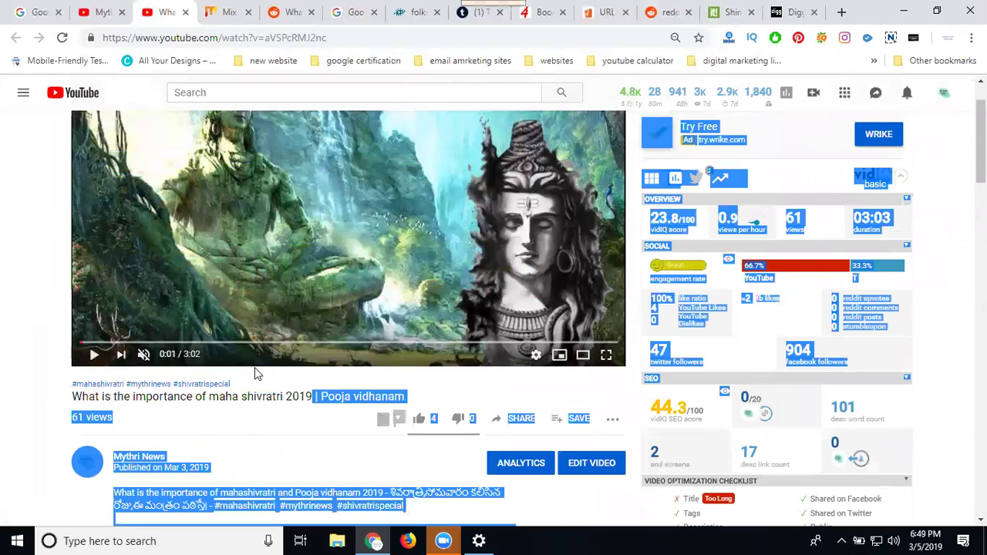
click(262, 397)
drag(314, 396, 71, 395)
key(ctrl+c)
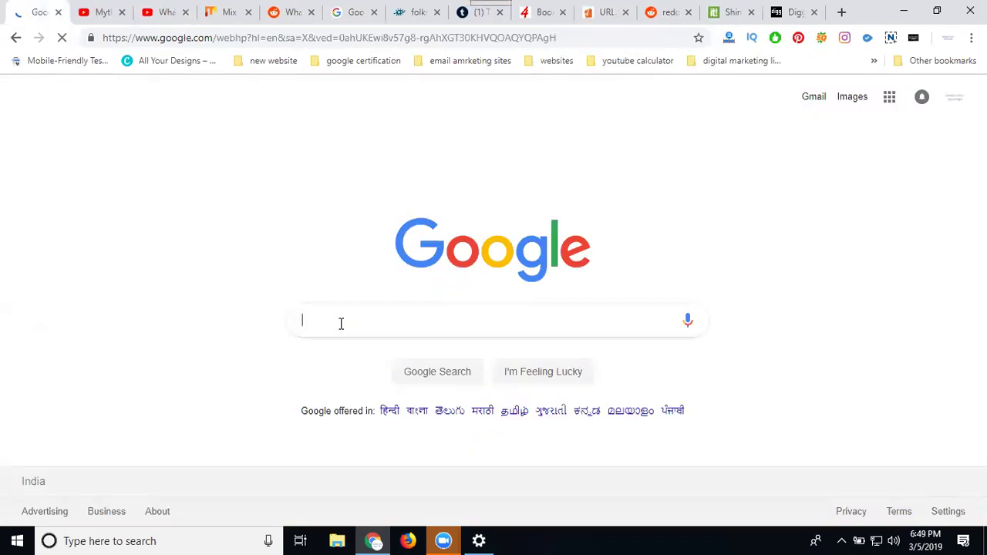
Search Google for 'What is the importance of maha shivratri 2019' and select the Indian Express headline.
key(ctrl+v)
key(Return)
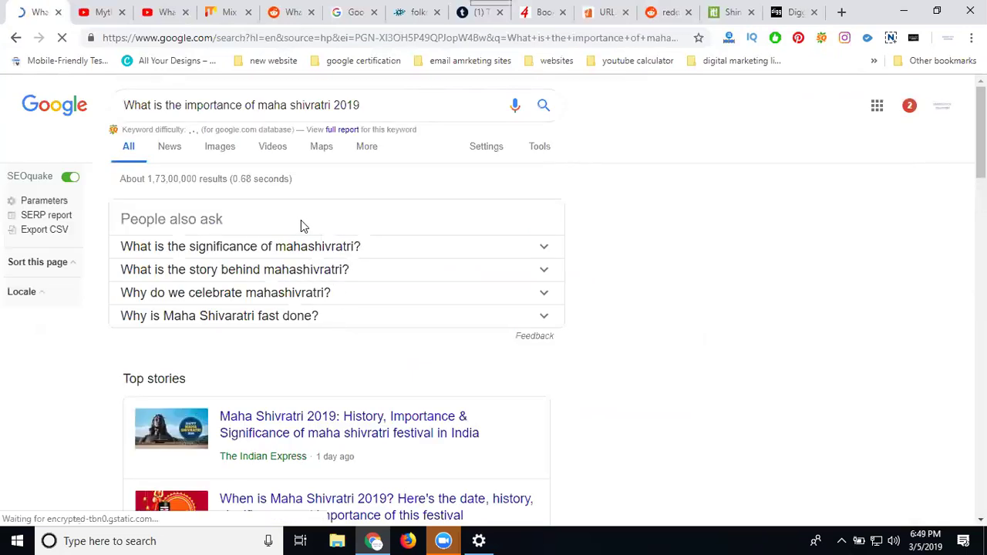
scroll(300, 223, down, 2)
scroll(299, 225, down, 2)
scroll(298, 229, down, 2)
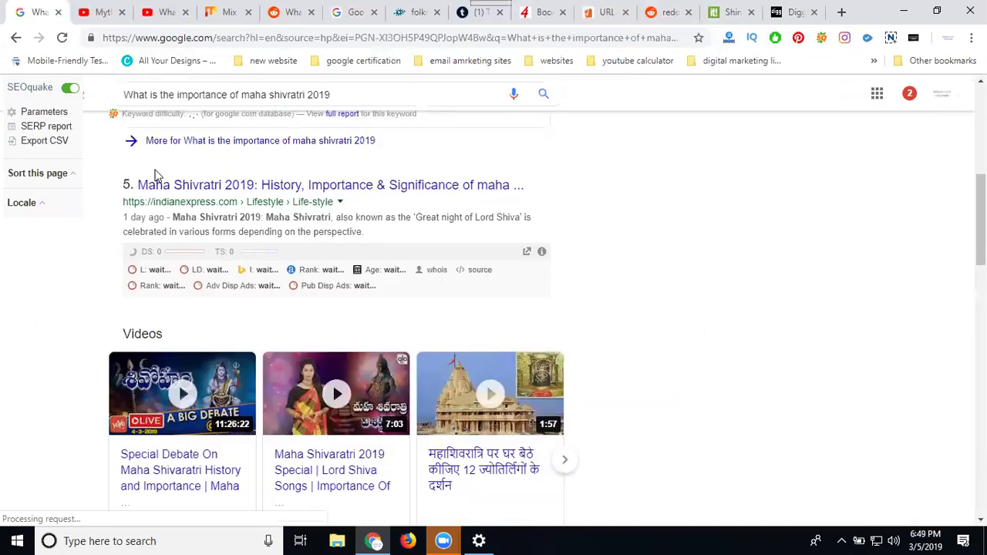
drag(137, 185, 459, 187)
key(ctrl+c)
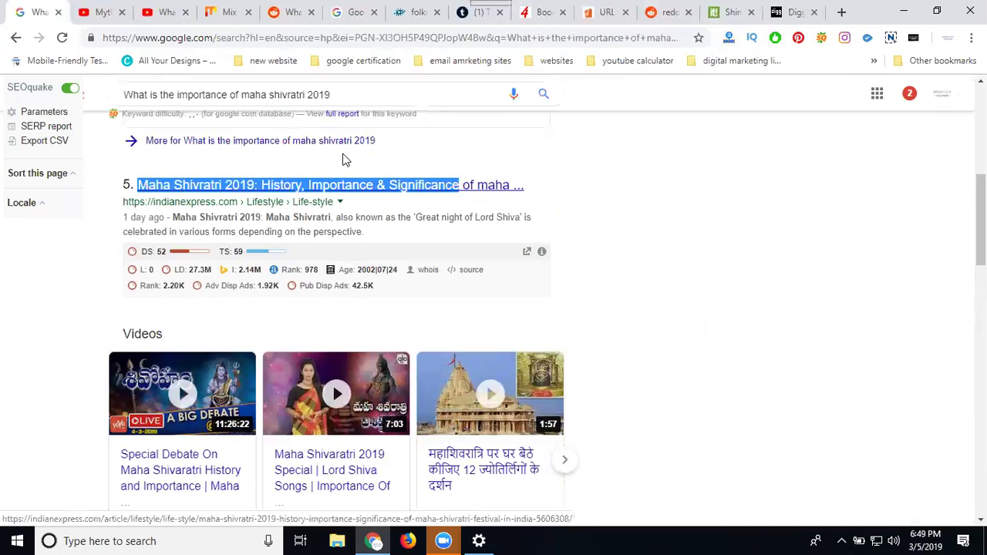
Start a Tumblr text post titled 'Maha Shivratri History Importance and Significance 2019' from the pasted headline.
click(473, 14)
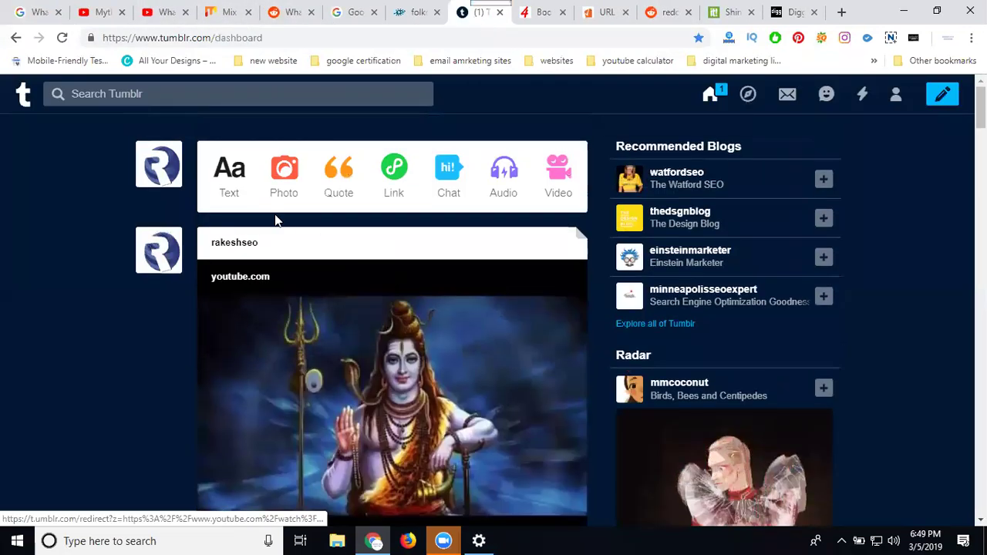
click(237, 190)
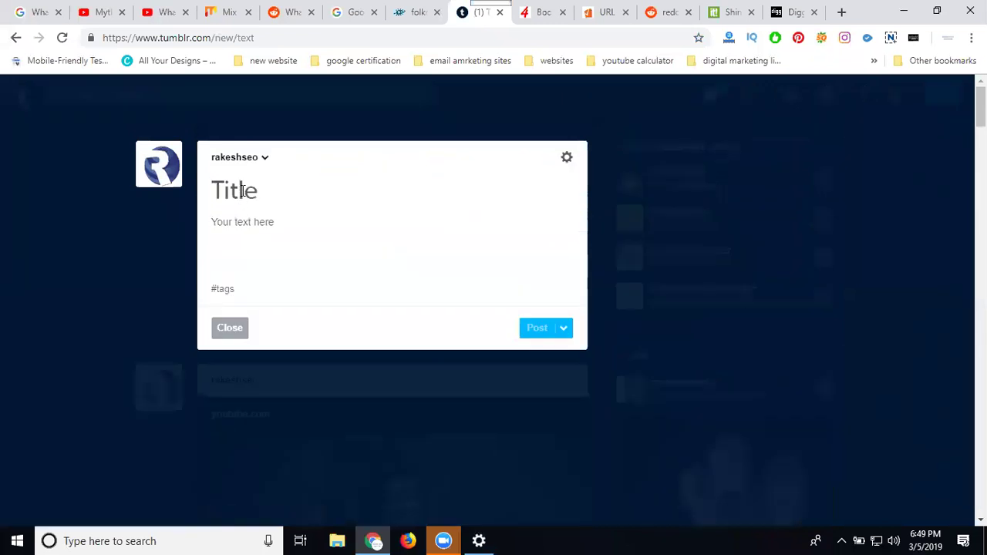
key(ctrl+v)
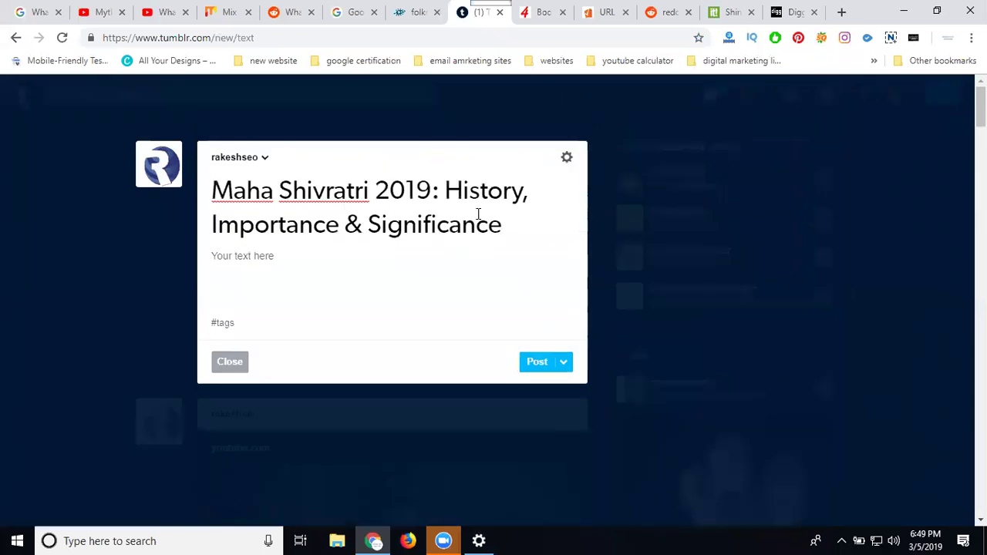
drag(502, 224, 445, 192)
key(ctrl+x)
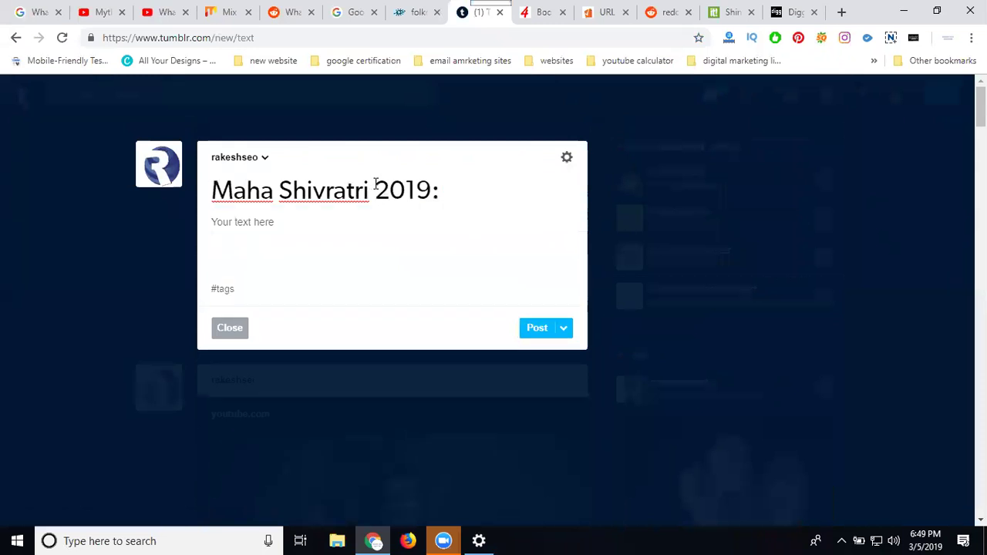
click(374, 190)
key(ctrl+v)
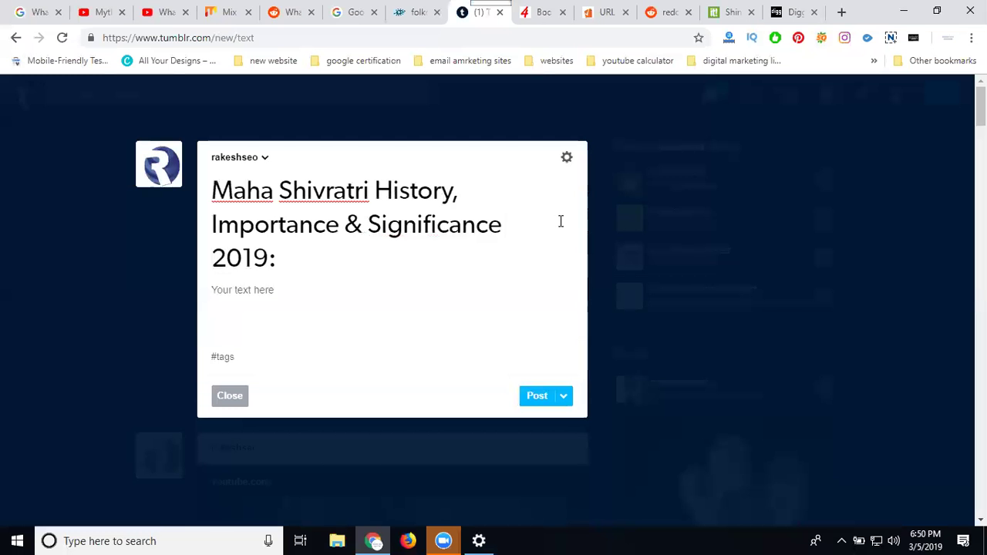
click(303, 253)
key(BackSpace)
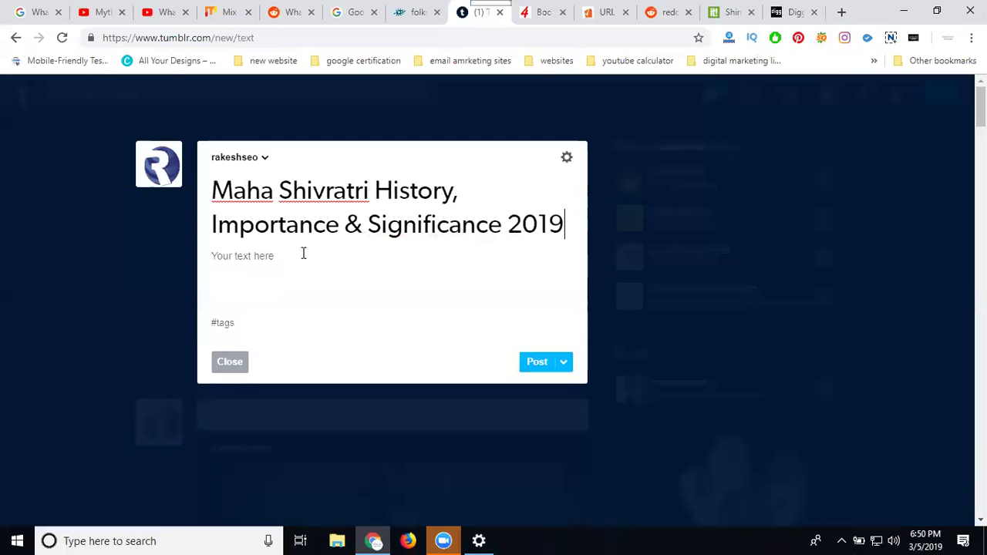
click(456, 195)
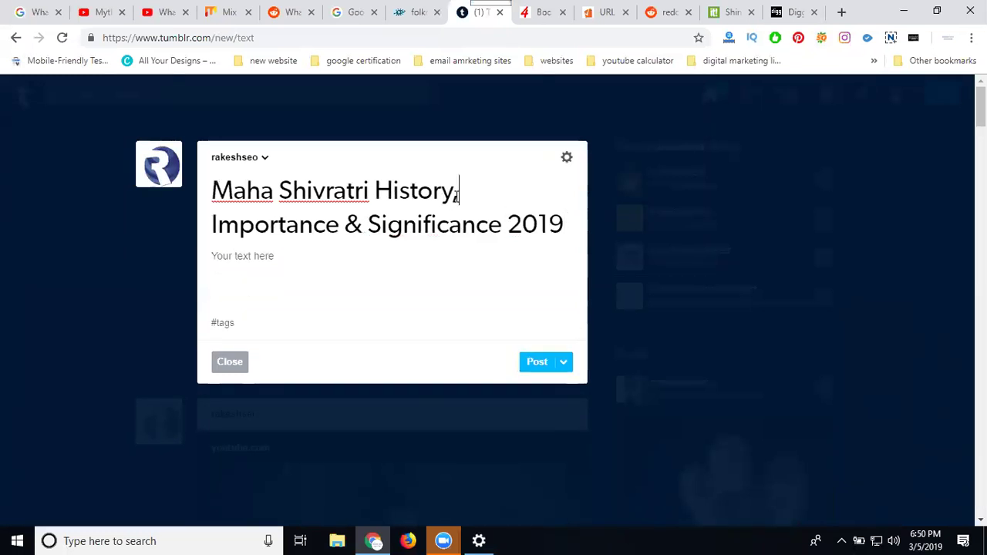
click(371, 223)
key(BackSpace)
key(BackSpace)
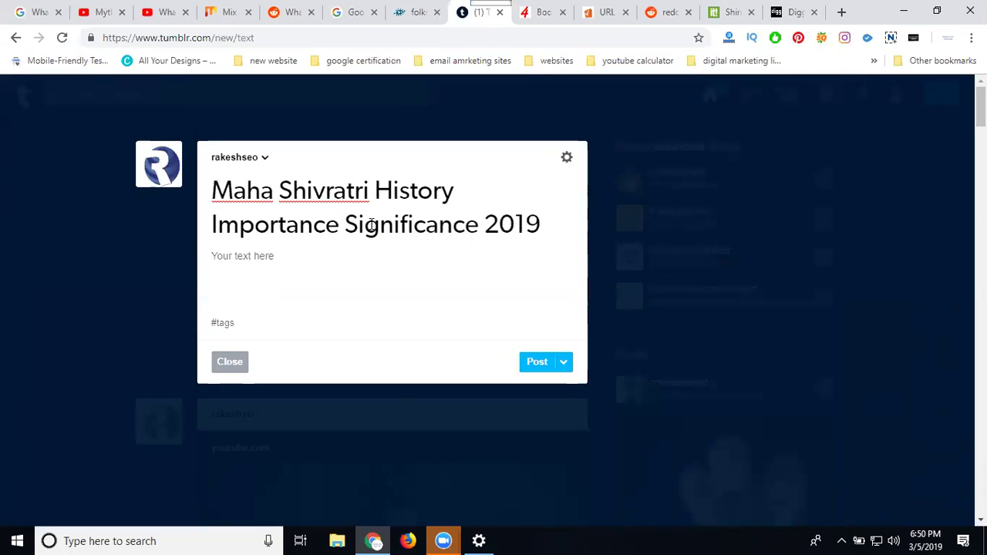
text(and)
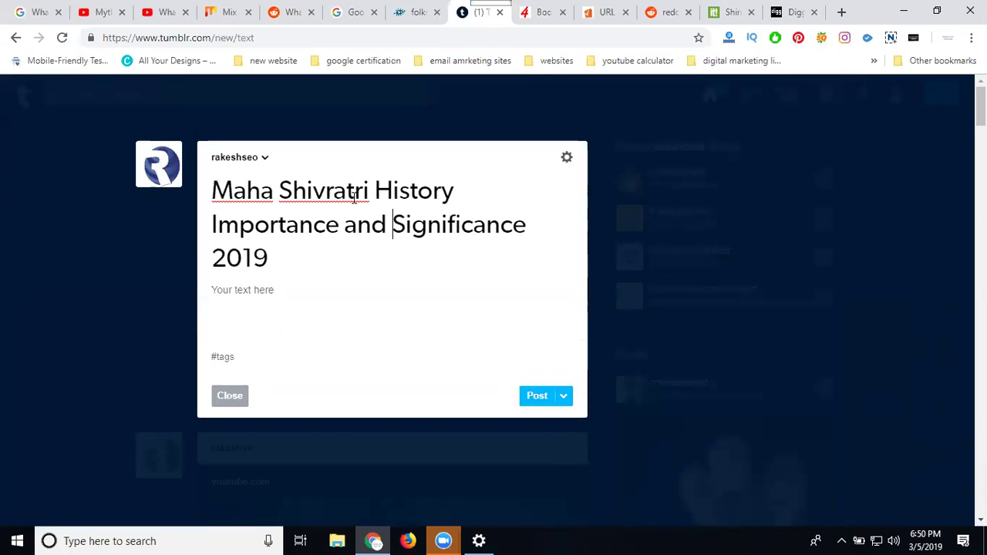
Tag the post with 'Maha Shivratri History' and with the full post title.
click(220, 191)
click(455, 190)
double_click(454, 190)
shift+click(220, 187)
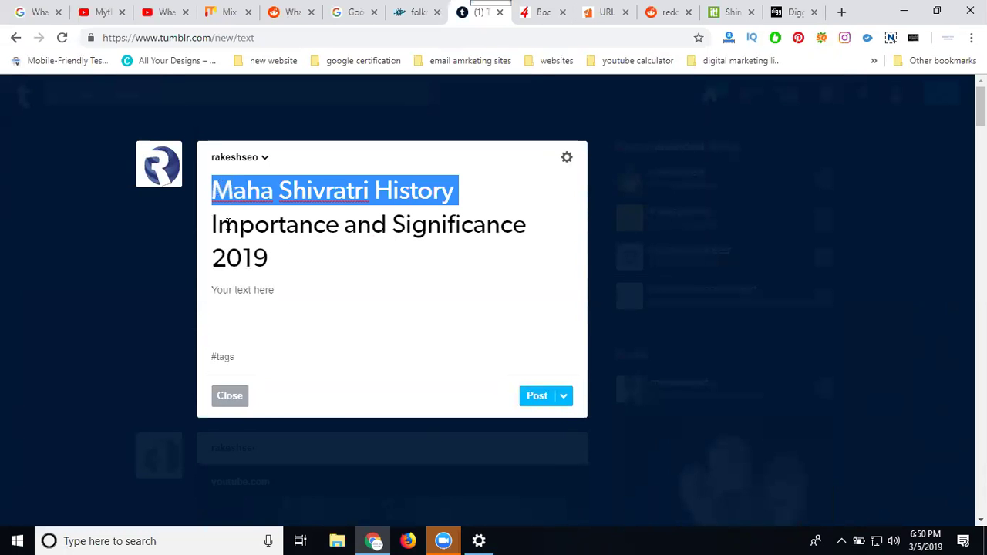
click(230, 359)
key(ctrl+v)
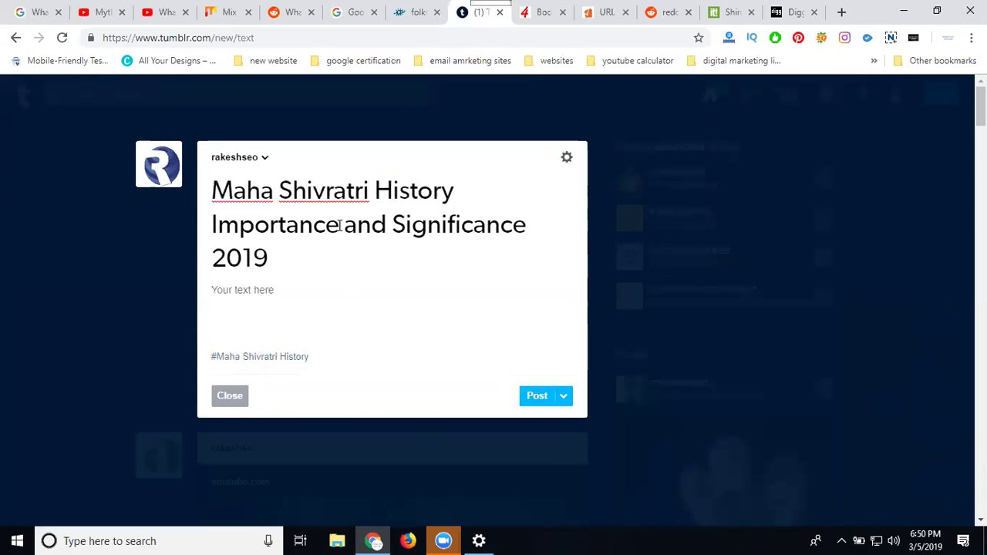
drag(276, 250, 214, 201)
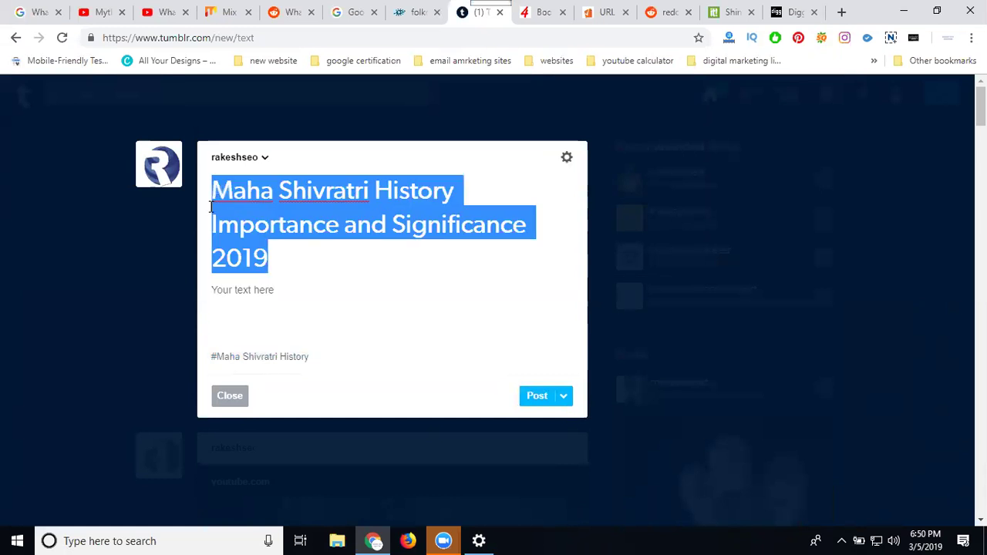
click(317, 354)
key(ctrl+v)
key(Return)
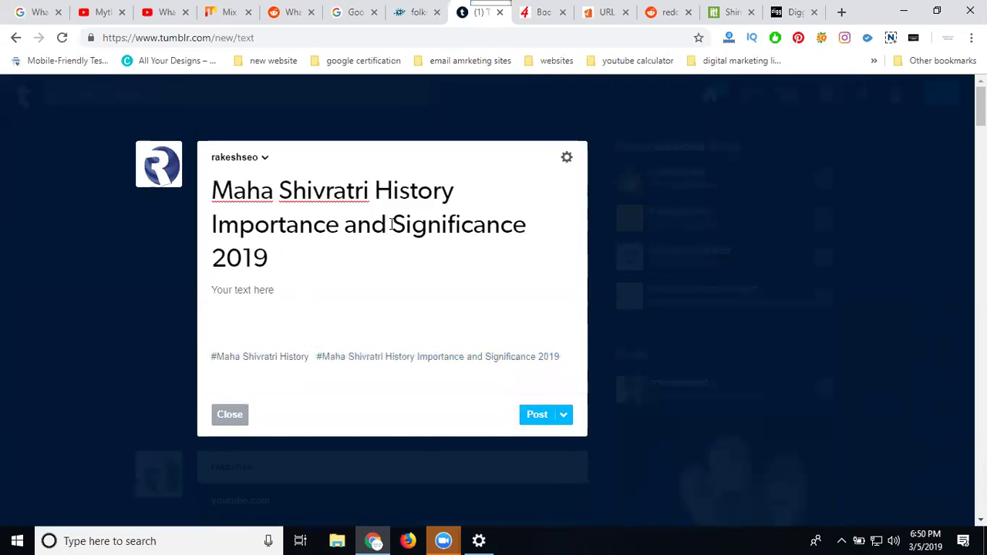
Copy the post title into the body text as well.
click(392, 225)
triple_click(218, 197)
click(225, 290)
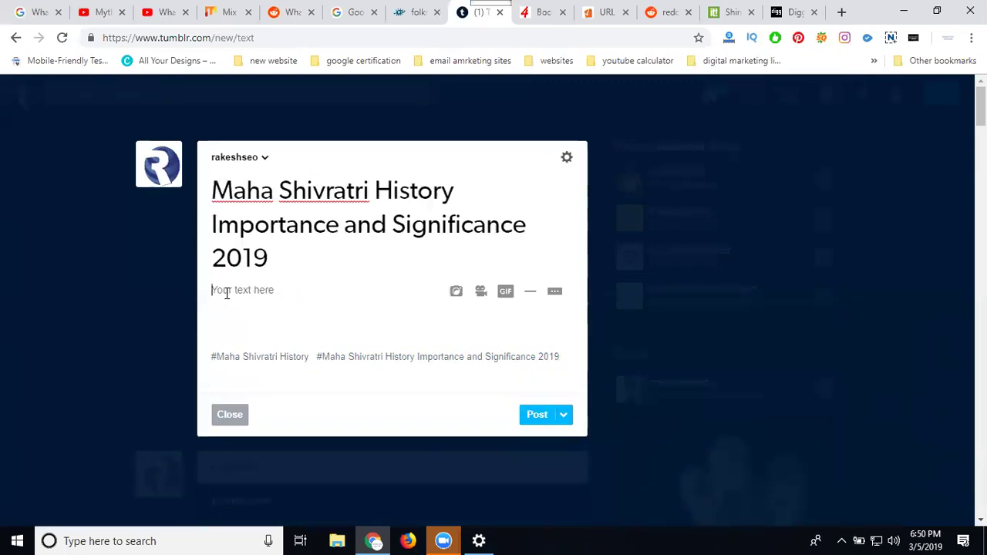
key(ctrl+v)
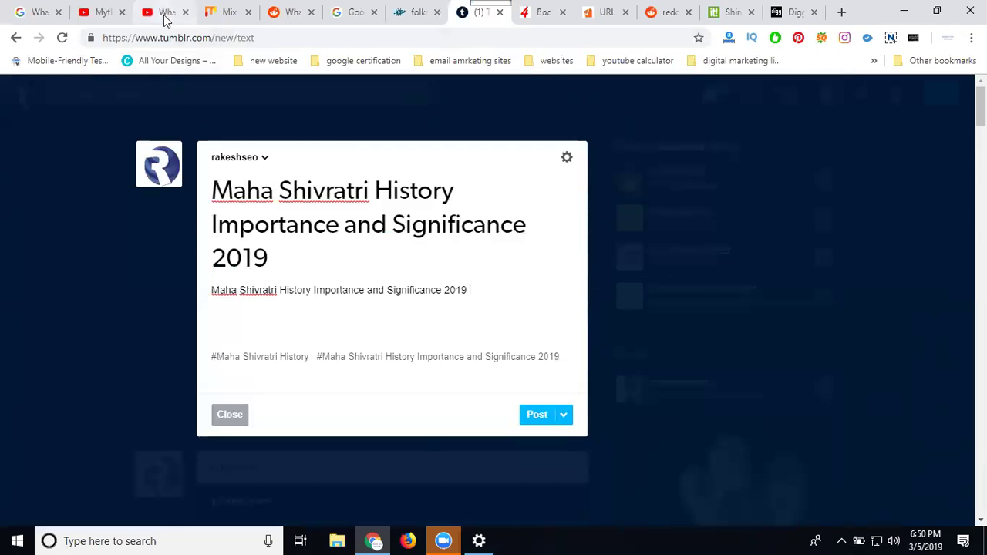
Copy the YouTube video address and link the Tumblr post's body text to it.
click(165, 12)
click(164, 38)
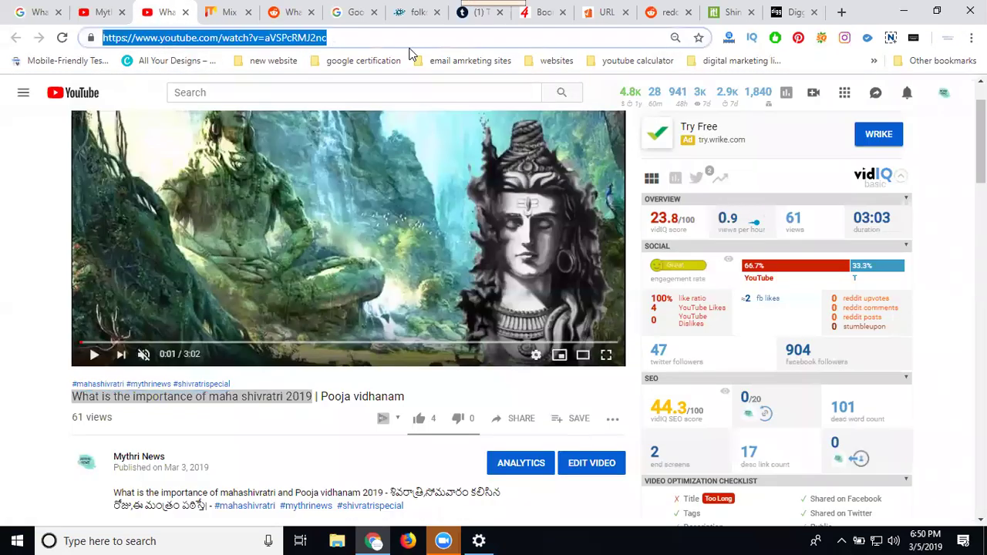
click(479, 12)
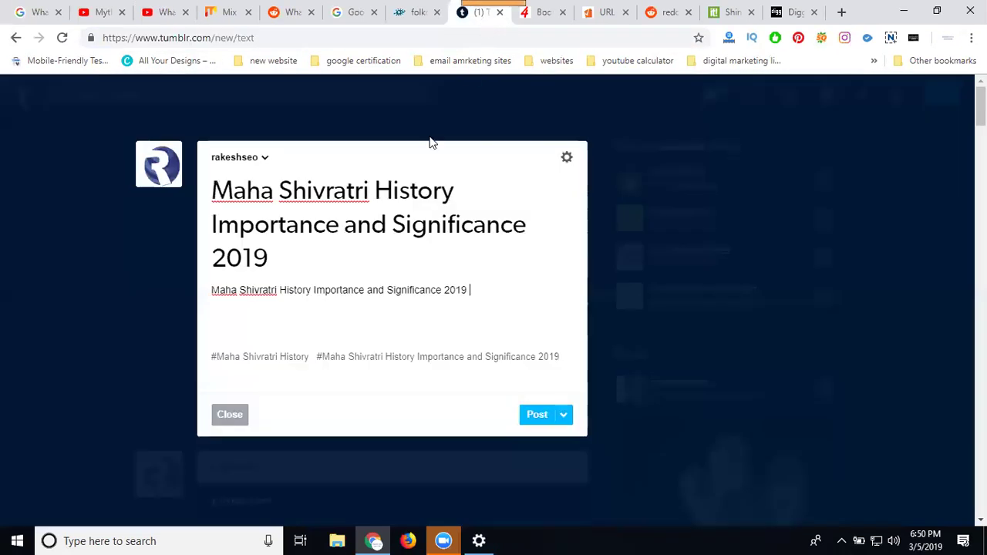
triple_click(334, 290)
click(322, 266)
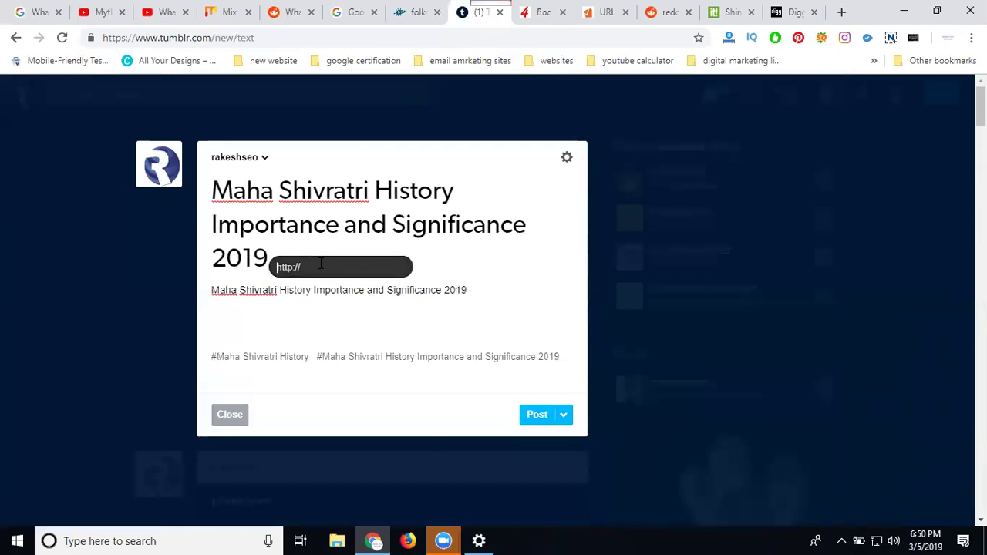
key(ctrl+v)
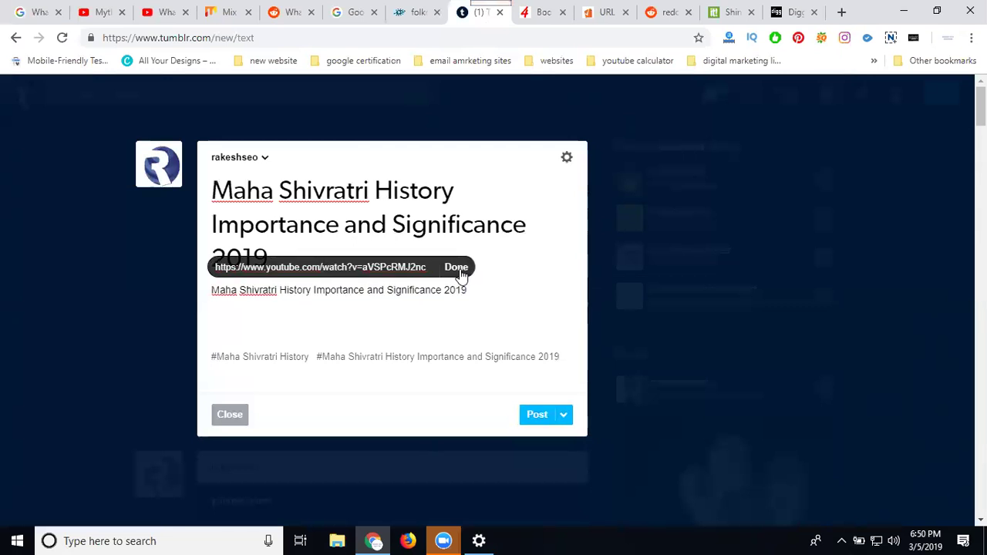
click(457, 269)
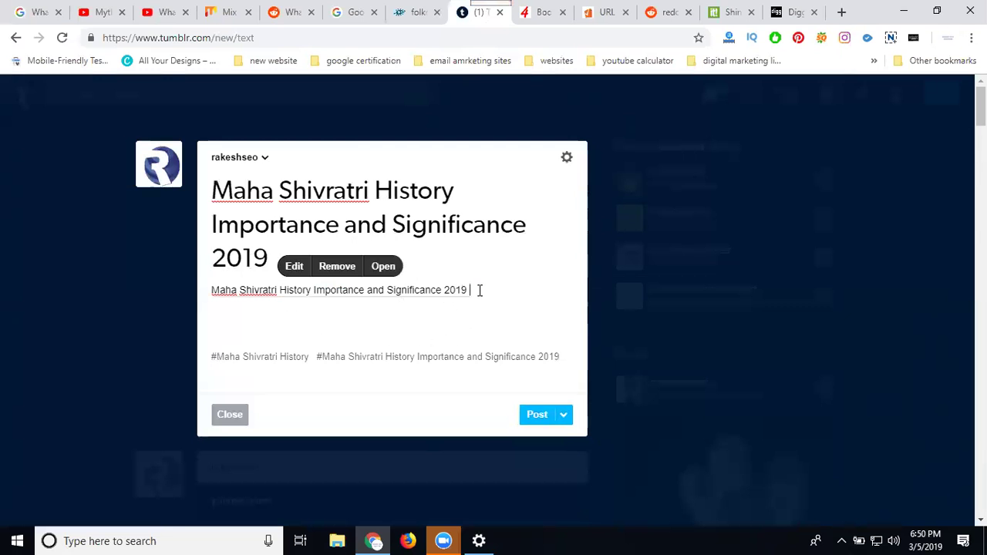
Add the YouTube address as a link on a new line and publish the text post.
key(Return)
key(ctrl+v)
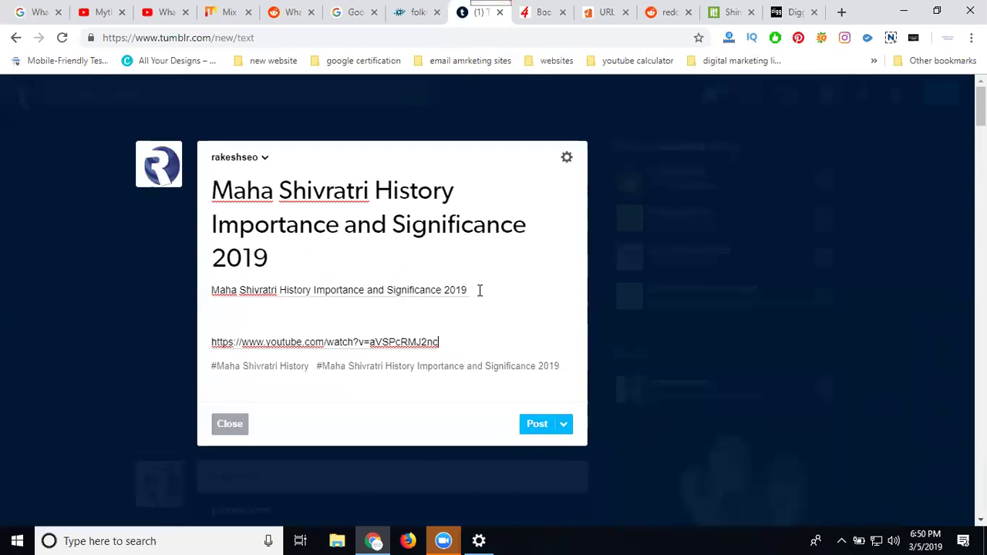
drag(445, 342, 209, 344)
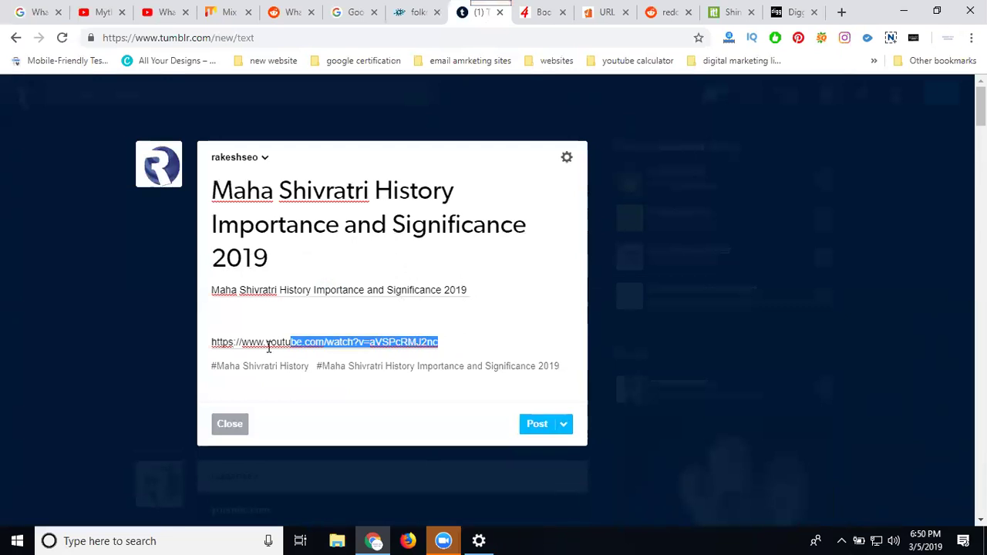
click(305, 317)
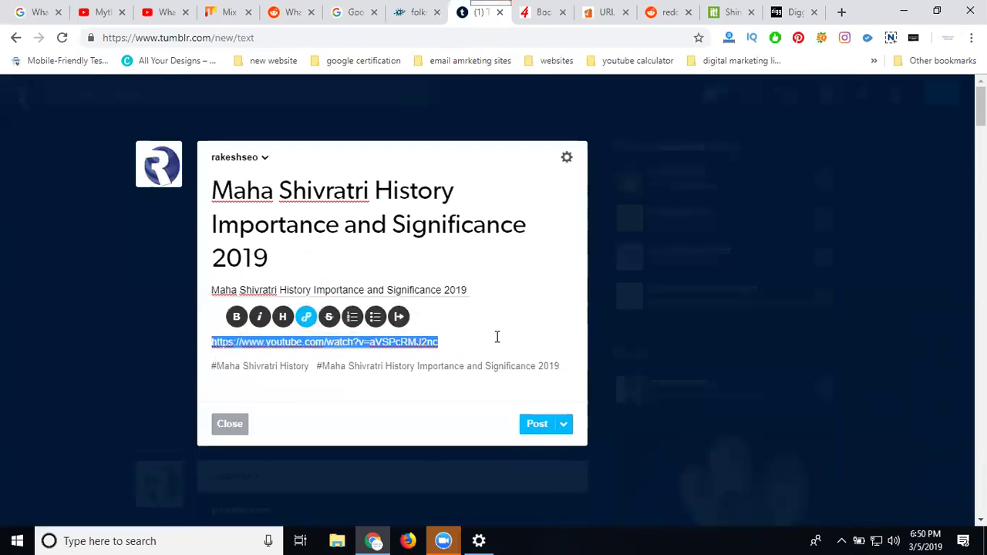
click(529, 424)
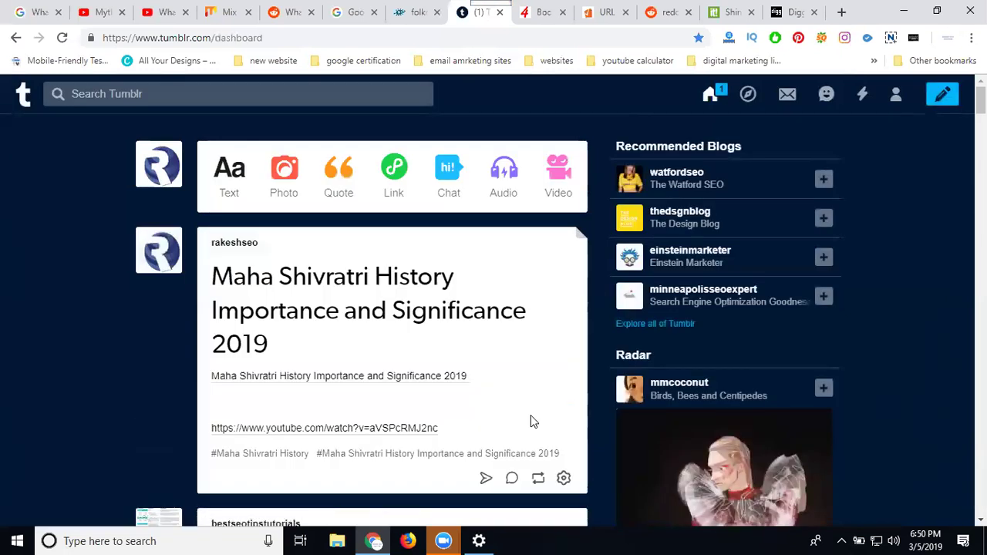
Start a Tumblr link post for the YouTube video, titled with the copied Google headline.
click(390, 199)
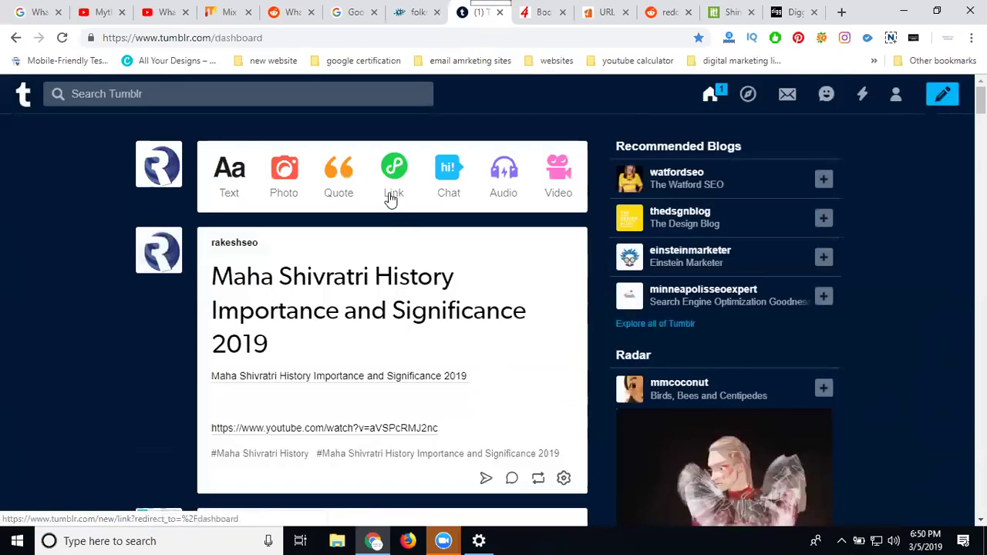
text(https://www.youtube.com/watch?v=aVSPcRMJ2nc)
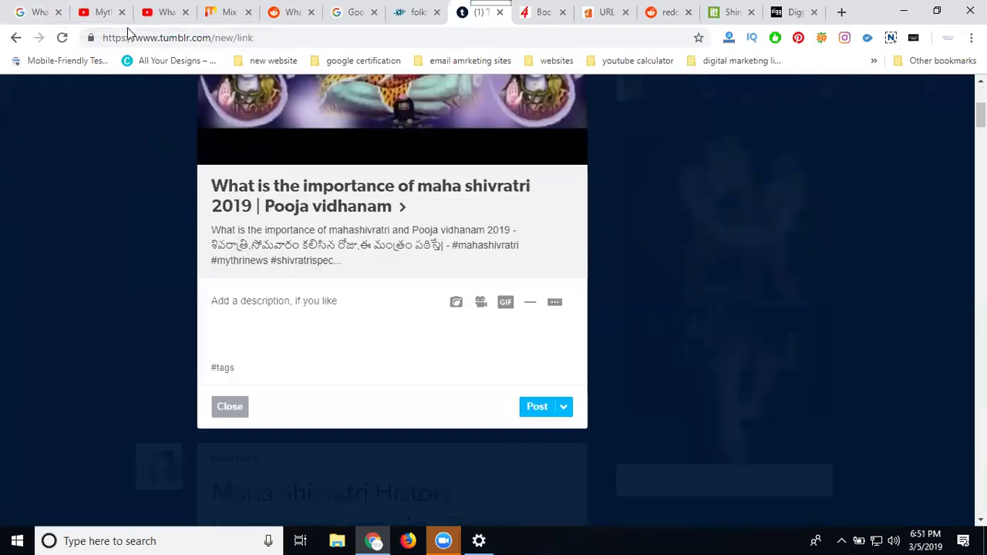
click(34, 12)
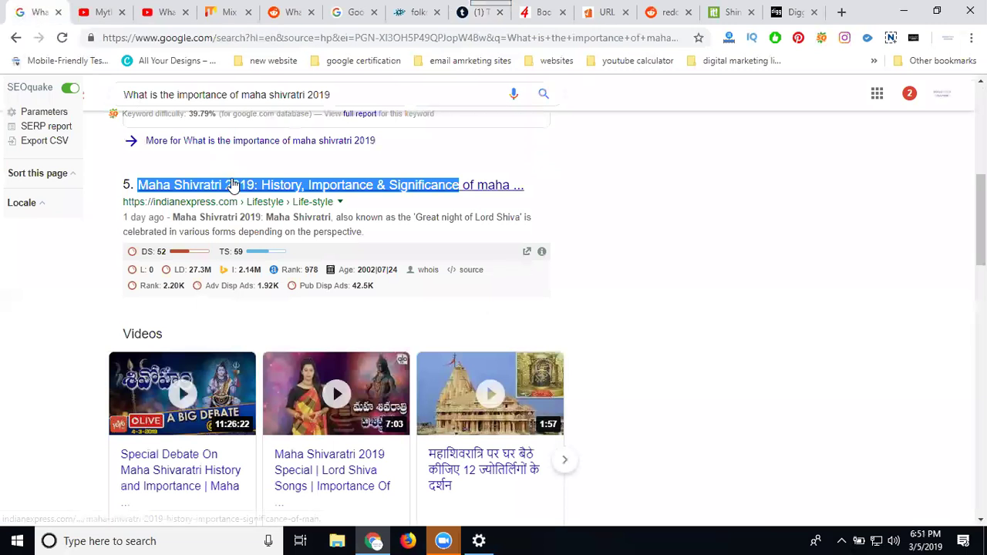
click(474, 11)
triple_click(381, 186)
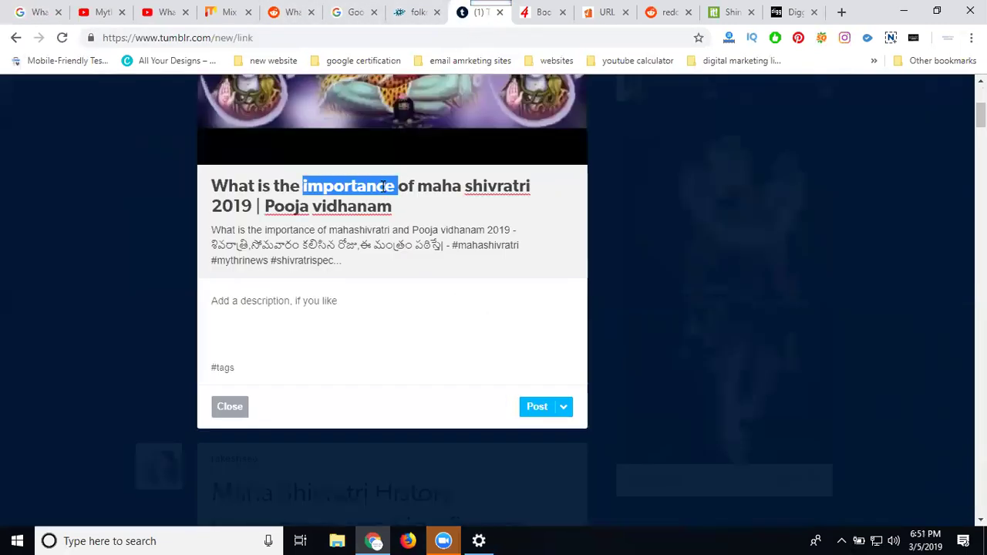
text(Maha Shivratri 2019: History, Importance & Significance)
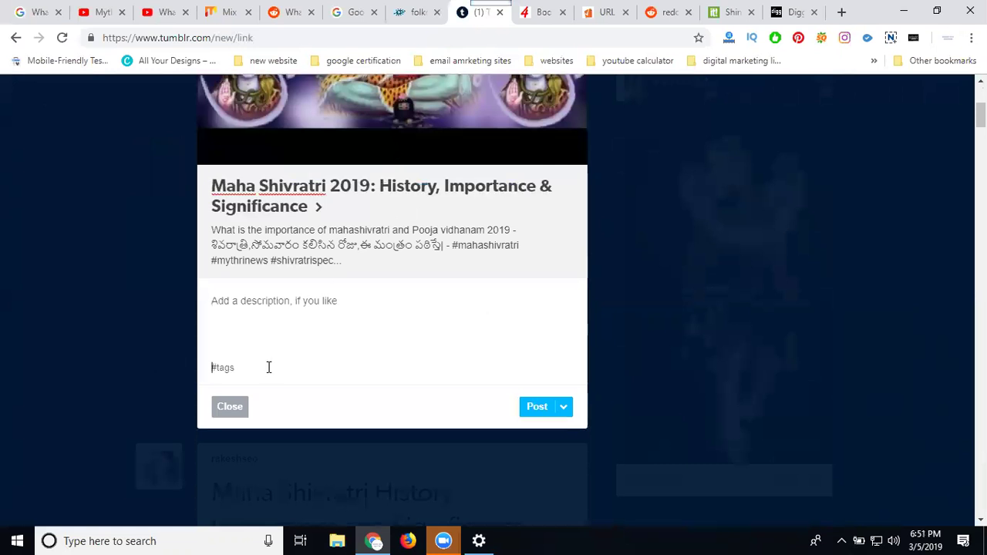
Tag the post with the full headline and 'Maha Shivratri 2019'.
text(Maha Shivratri 2019: History, Importance & Significance)
key(Return)
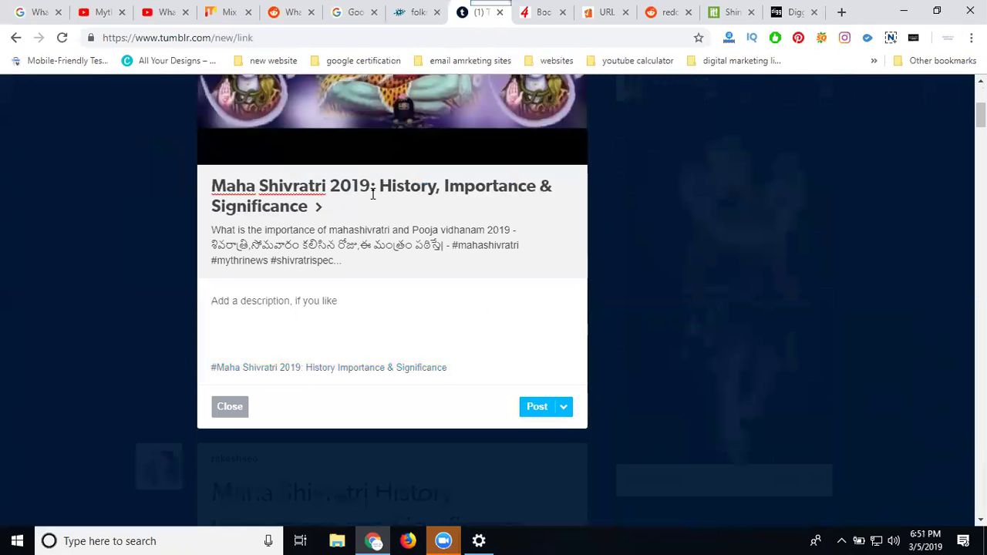
drag(372, 193, 203, 189)
key(ctrl+c)
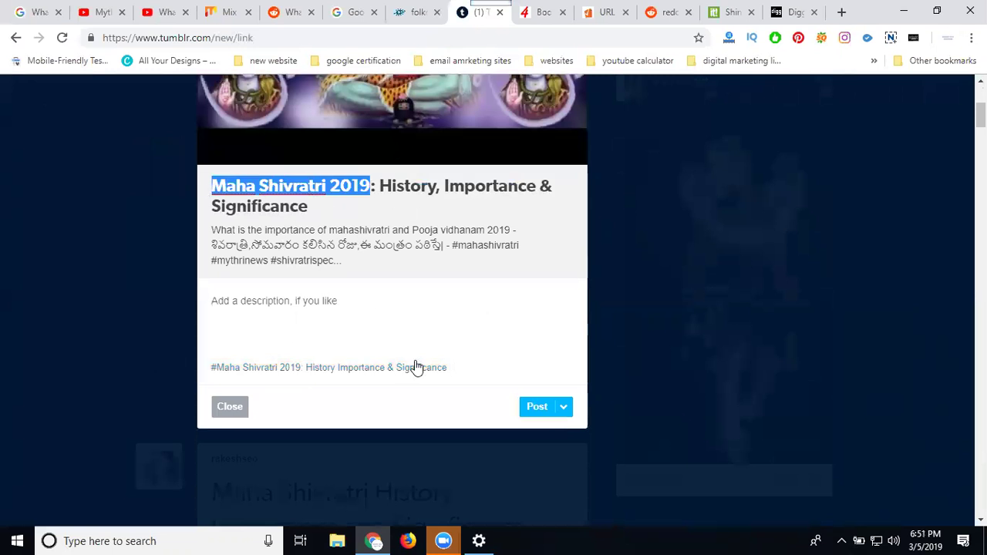
click(416, 367)
click(469, 367)
click(469, 367)
key(ctrl+v)
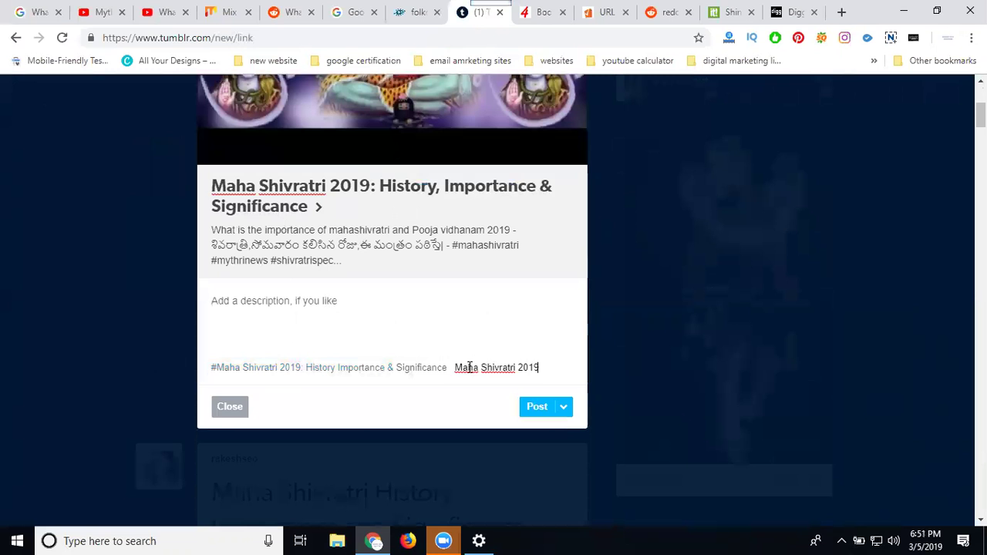
key(Return)
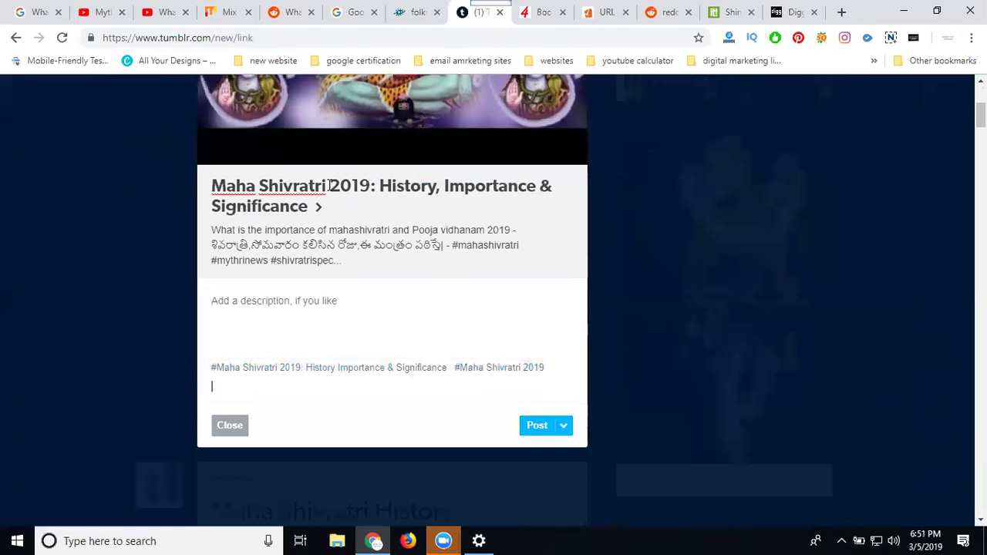
Add a 'Maha Shivratri' tag and publish the link post.
drag(330, 186, 210, 186)
key(ctrl+c)
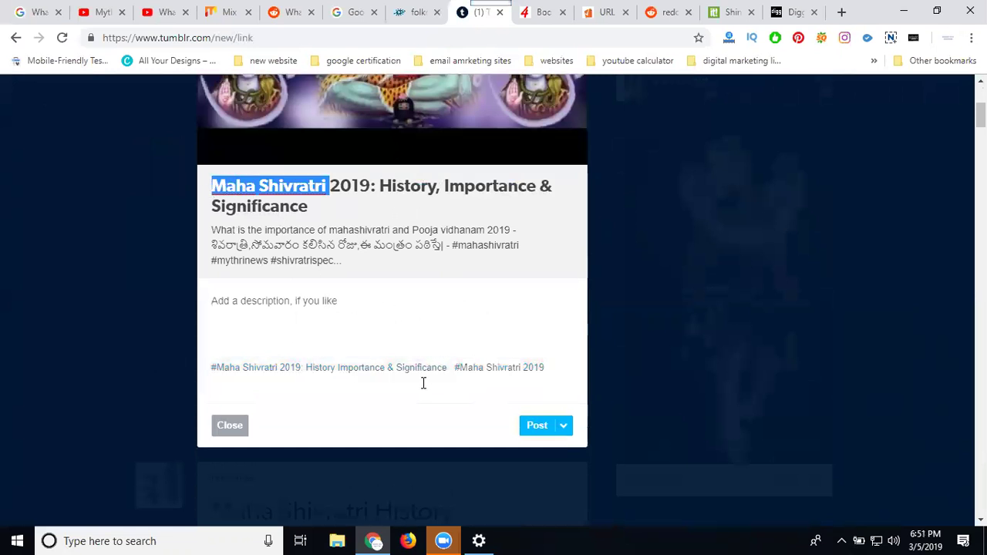
click(423, 384)
key(ctrl+v)
key(Return)
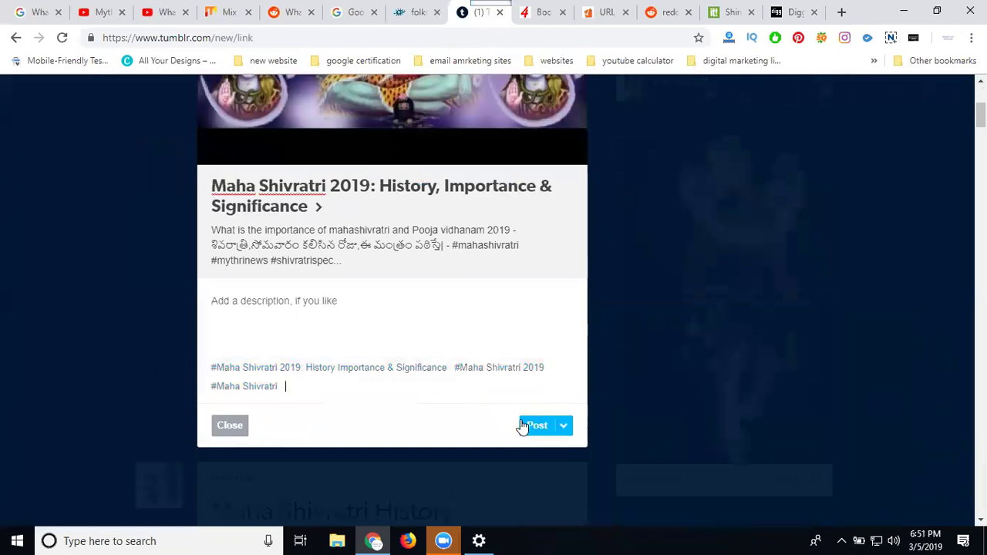
click(521, 423)
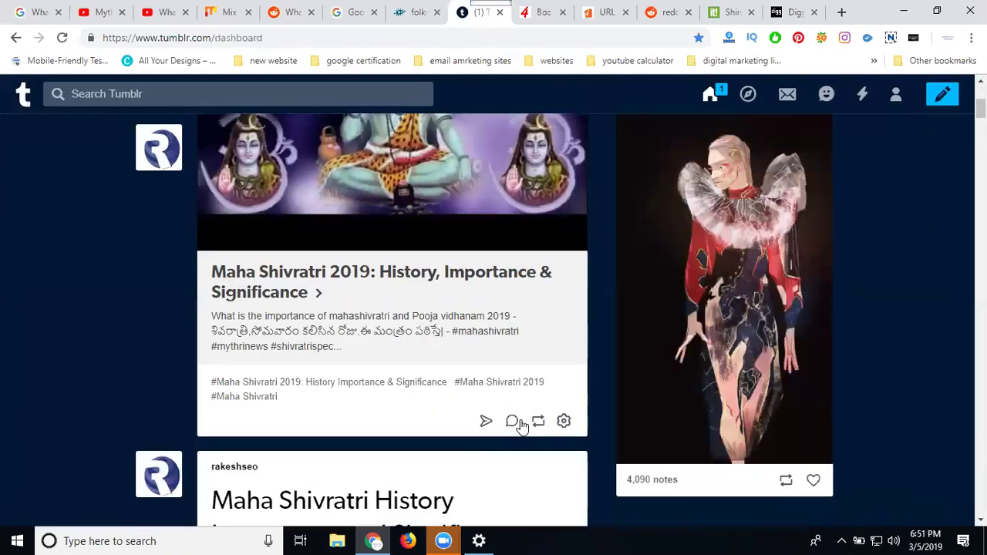
Submit the YouTube video address as a Digg story via the footer's Submit a Link field.
click(162, 15)
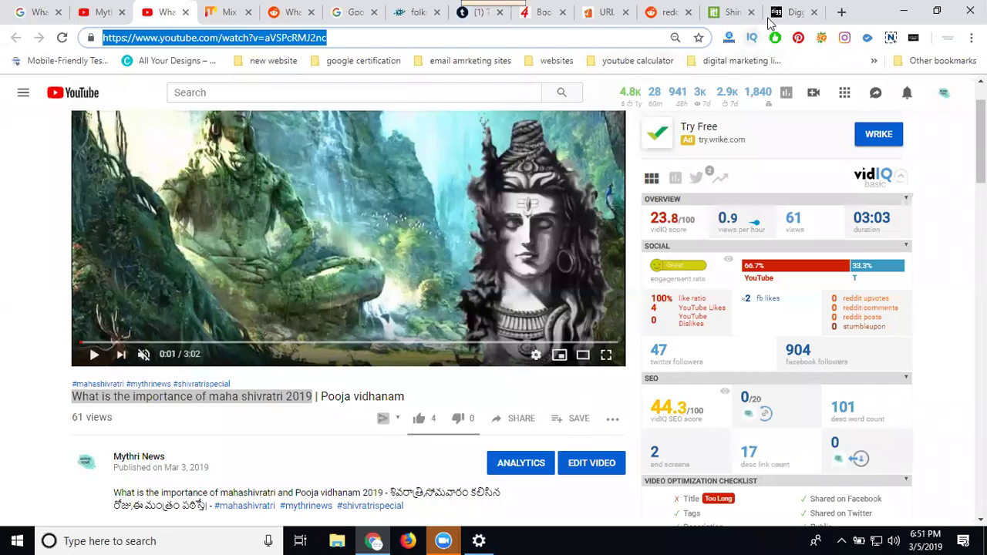
click(790, 12)
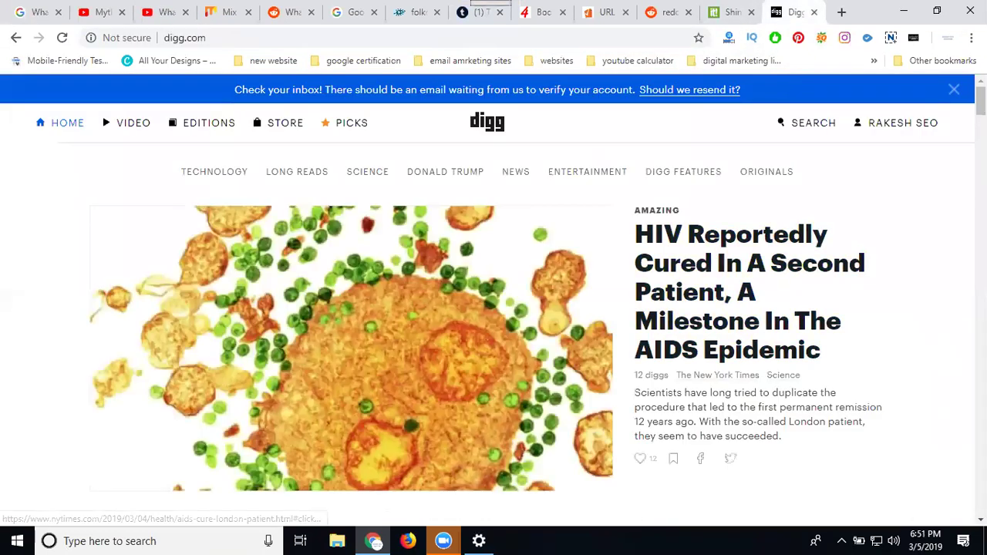
scroll(235, 452, down, 5)
scroll(235, 451, down, 5)
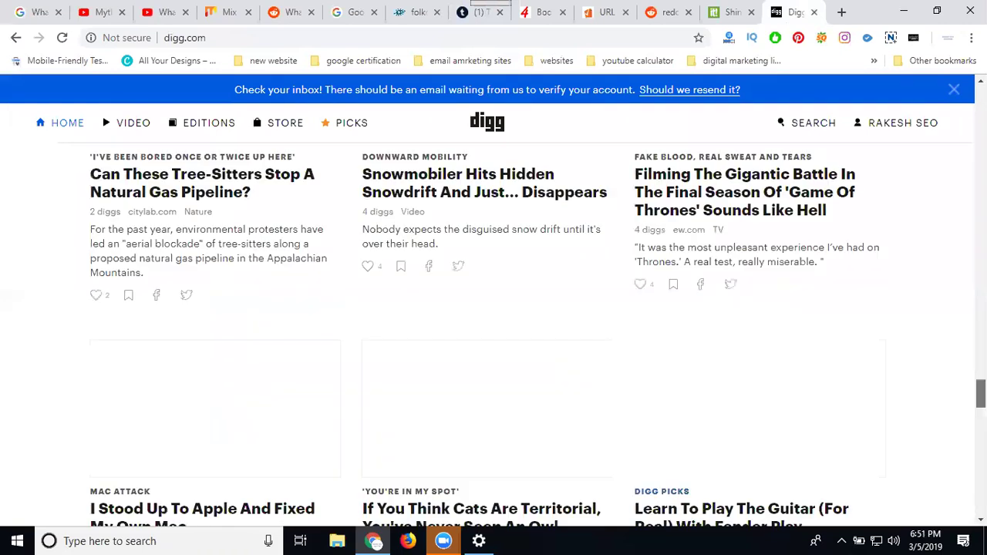
scroll(235, 452, down, 5)
scroll(236, 452, down, 3)
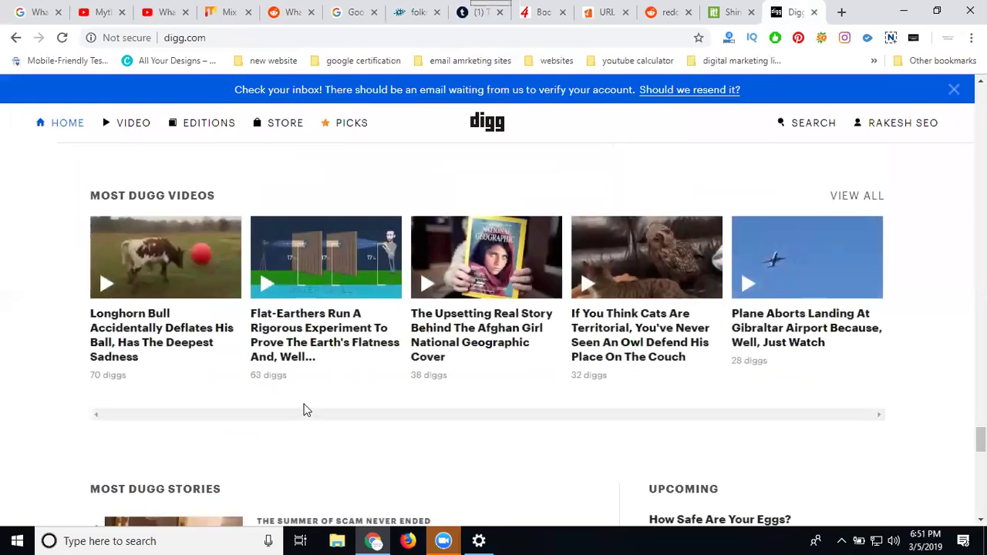
scroll(304, 410, down, 10)
scroll(540, 436, down, 5)
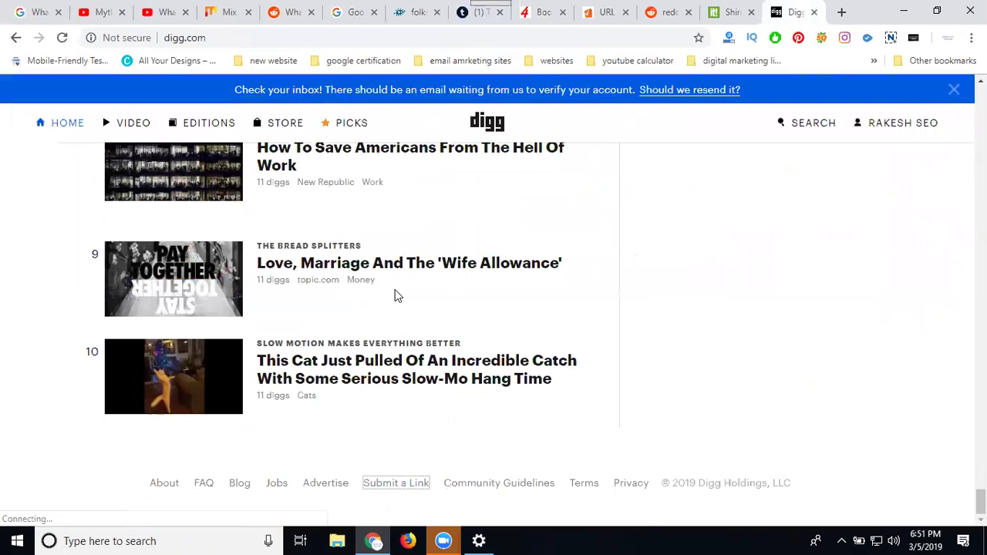
click(400, 253)
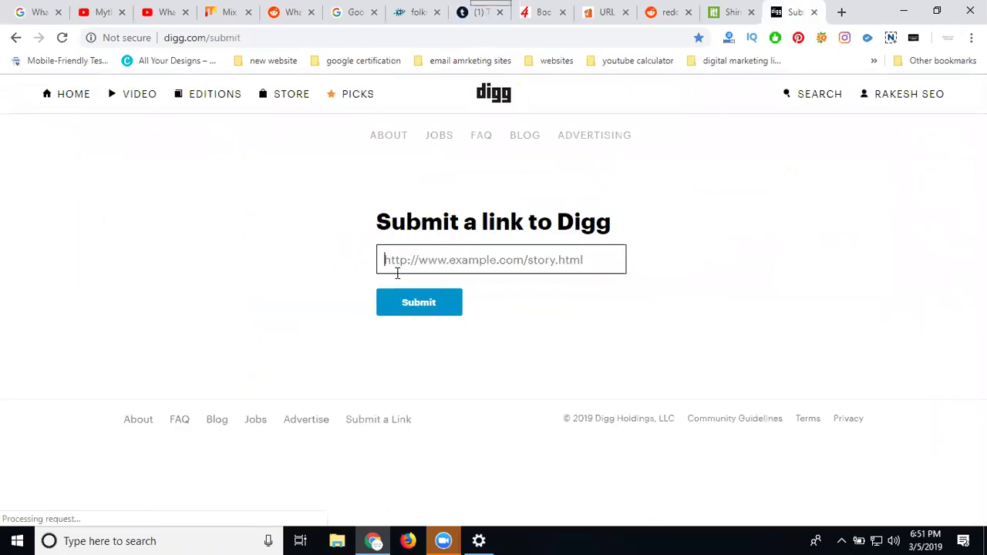
text(https://www.youtube.com/watch?v=aVSPcRMJ2nc)
click(410, 308)
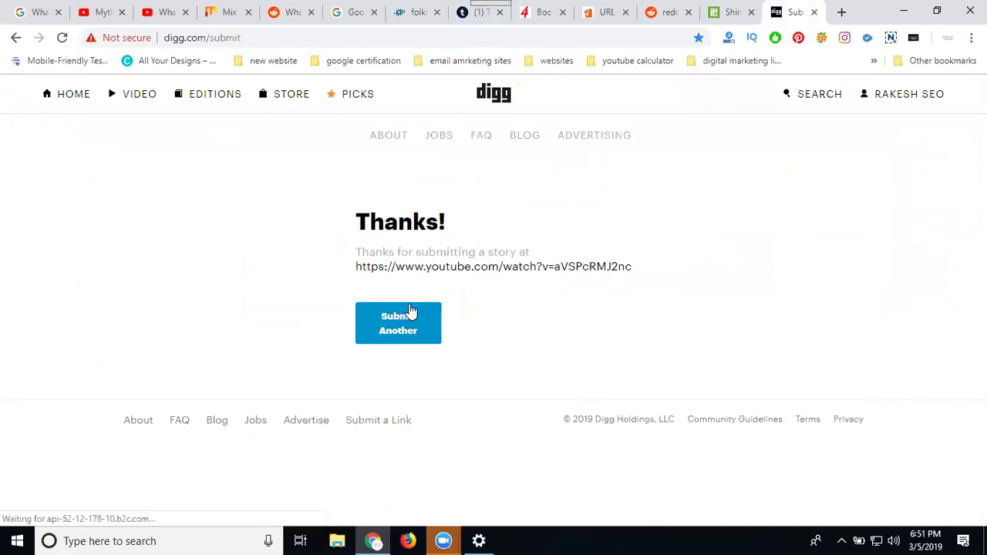